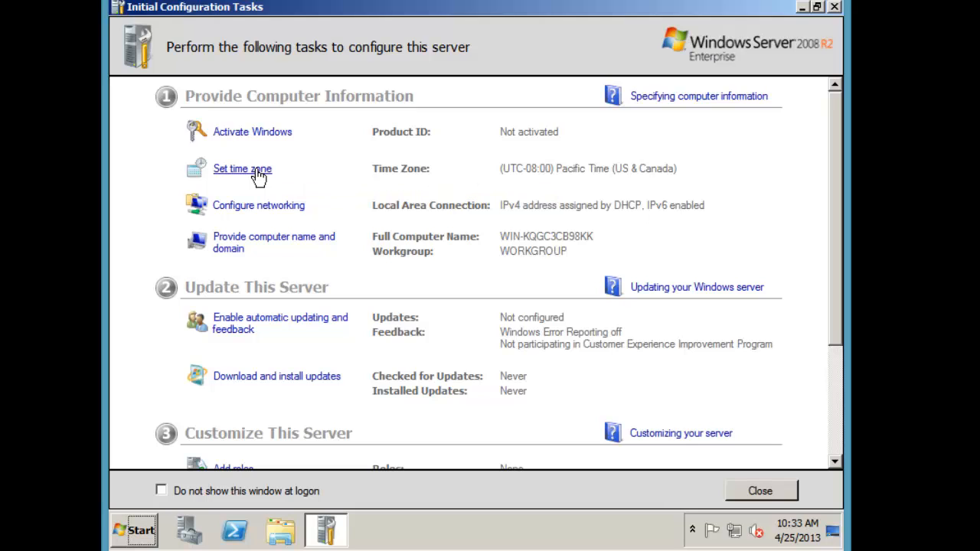
Open the Date and Time settings from Initial Configuration Tasks
click(258, 170)
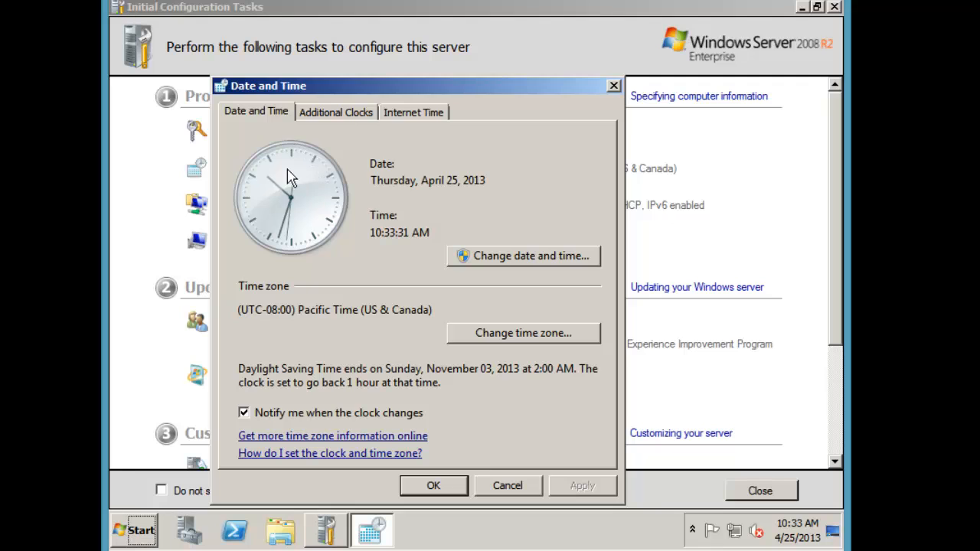
drag(467, 85, 632, 65)
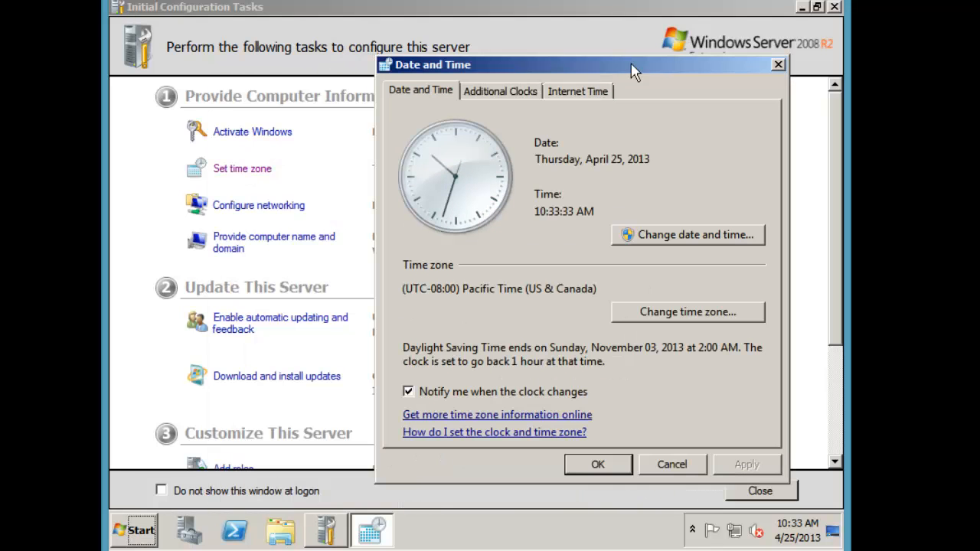
click(778, 64)
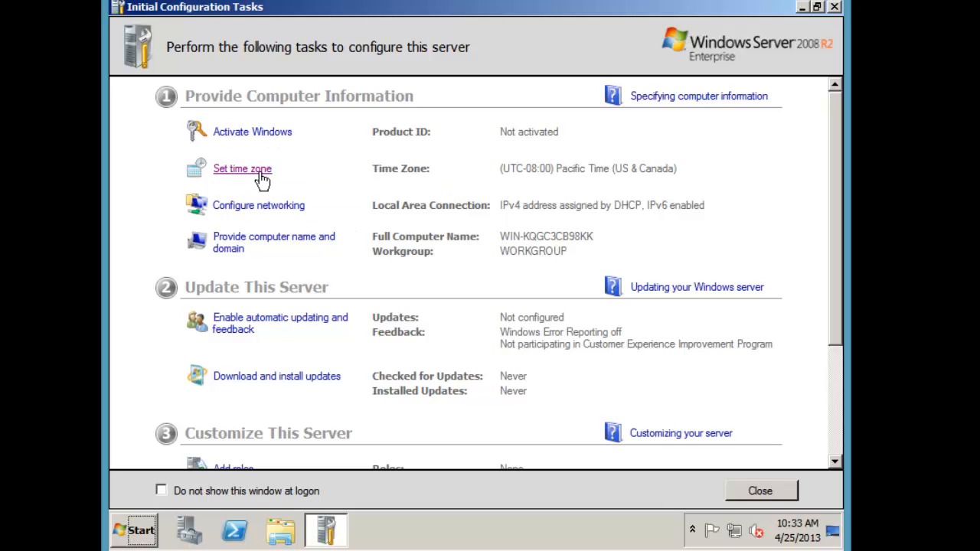
scroll(285, 283, down, 4)
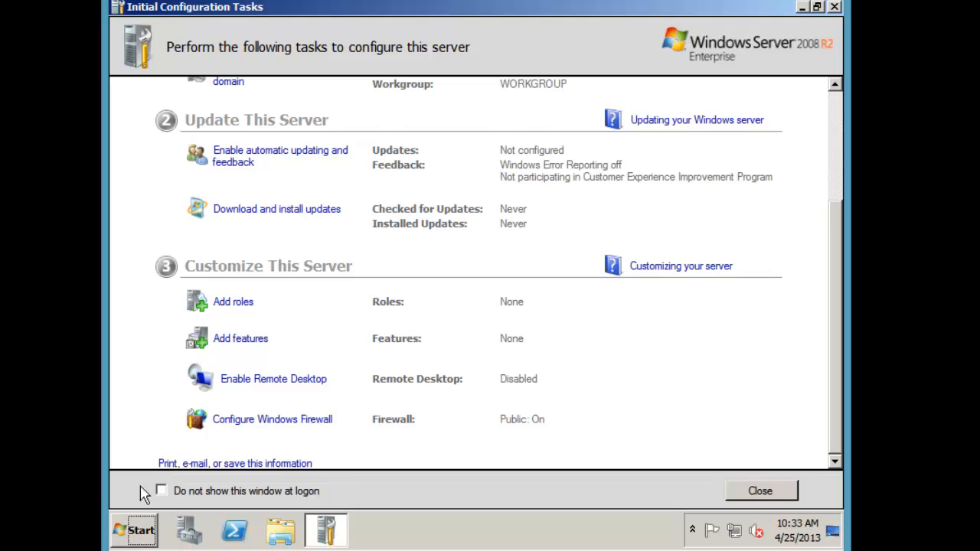
scroll(200, 393, up, 5)
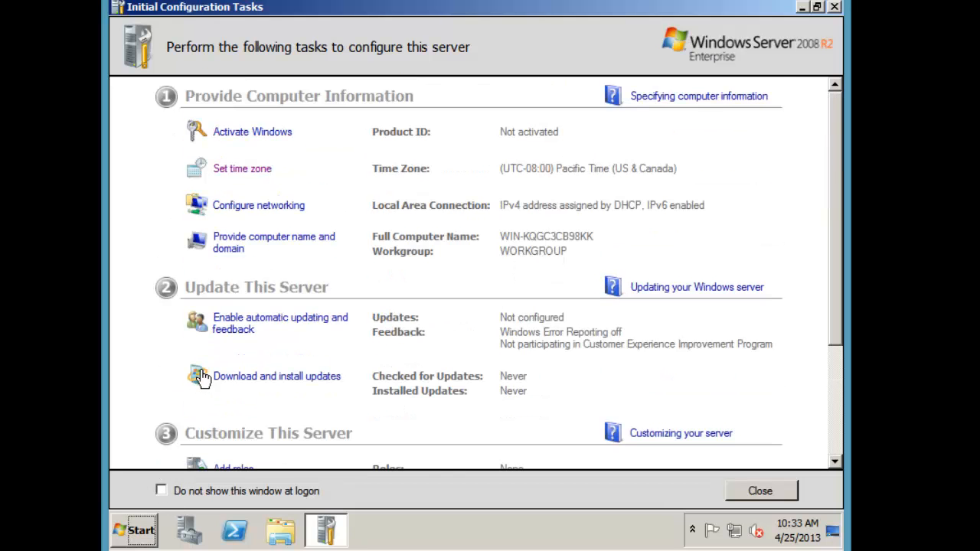
click(238, 171)
Change the time zone to (UTC+01:00) Amsterdam, Berlin, Bern, Rome, Stockholm, Vienna and confirm
click(515, 331)
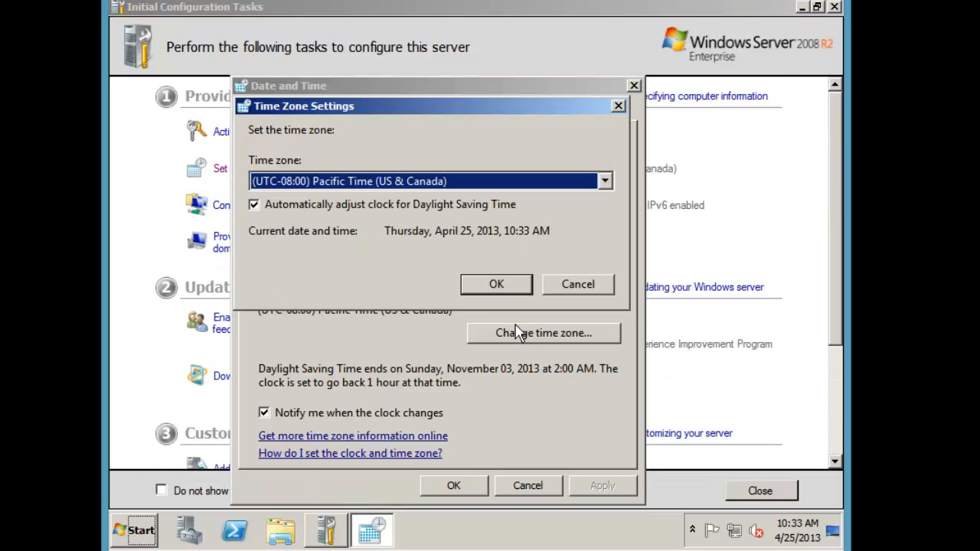
click(466, 182)
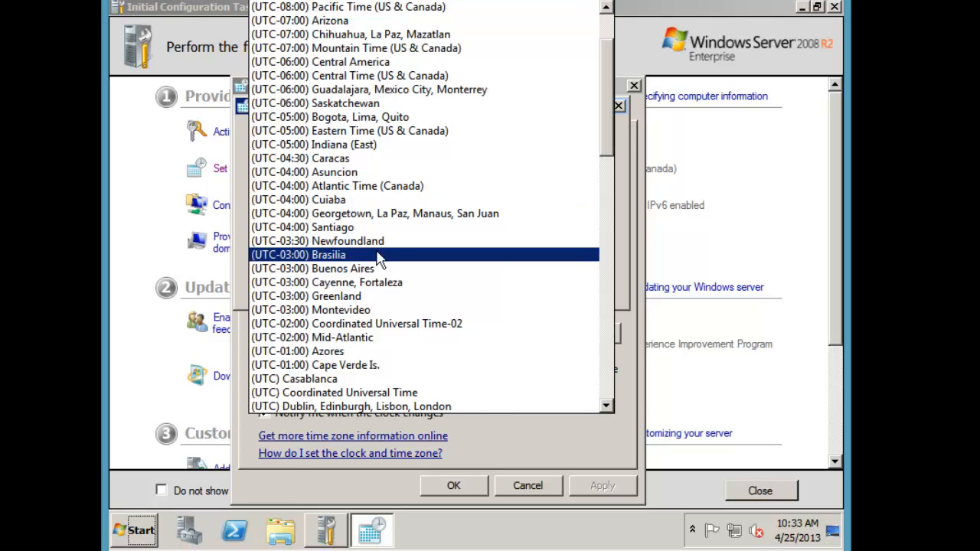
scroll(357, 305, down, 3)
click(366, 310)
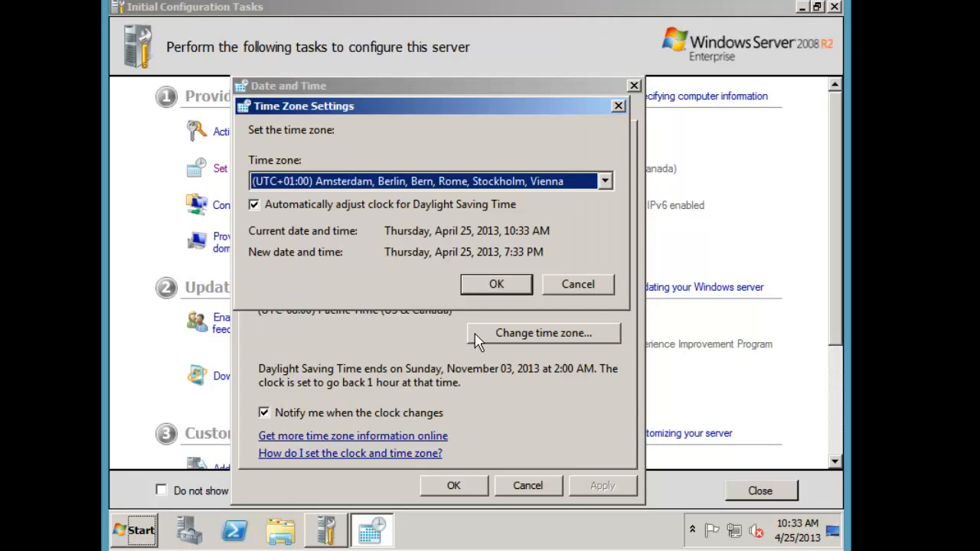
click(484, 291)
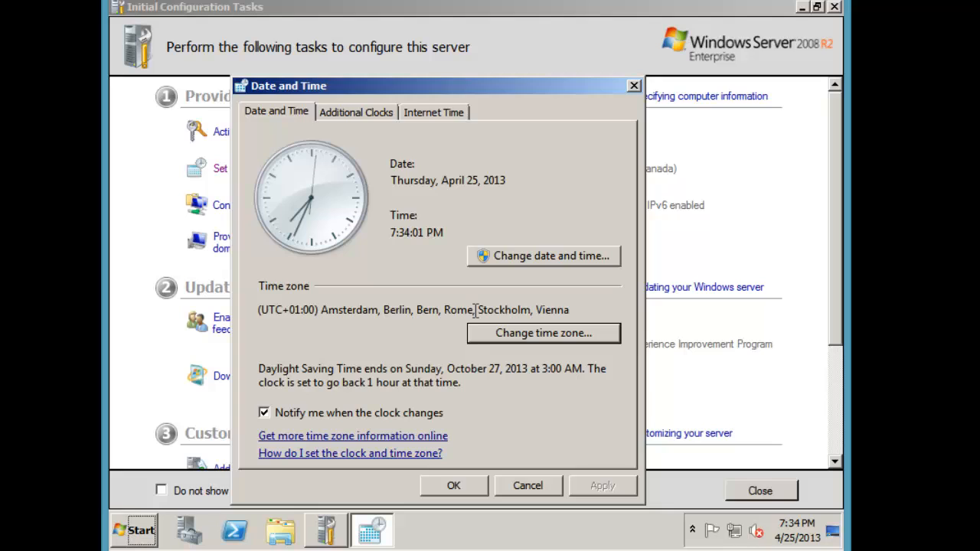
click(474, 484)
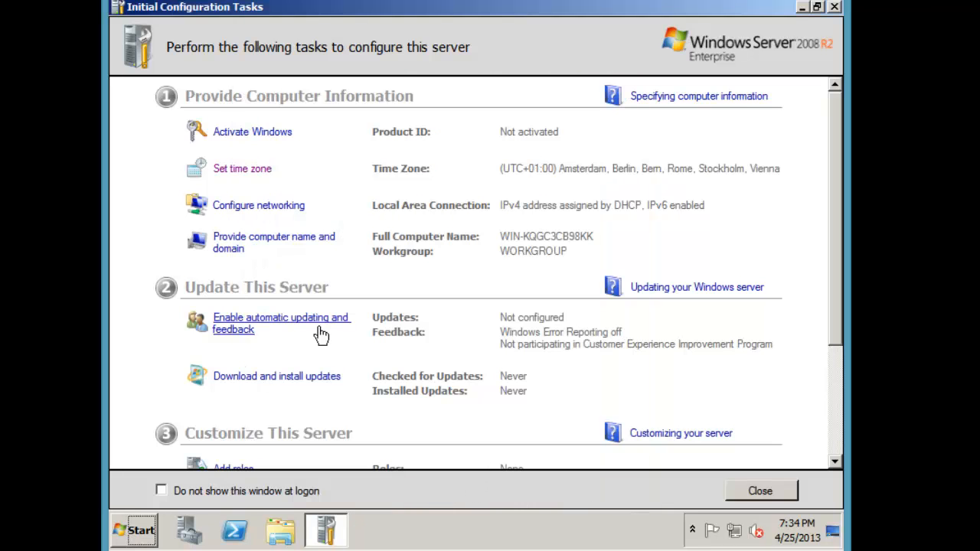
Rename the computer to Server3 and close System Properties without restarting yet
click(277, 249)
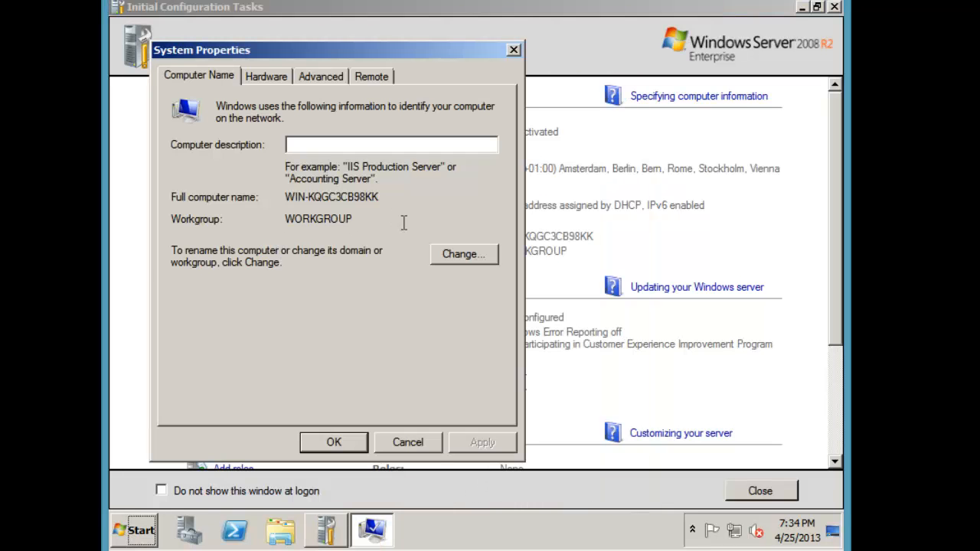
click(449, 258)
double_click(289, 174)
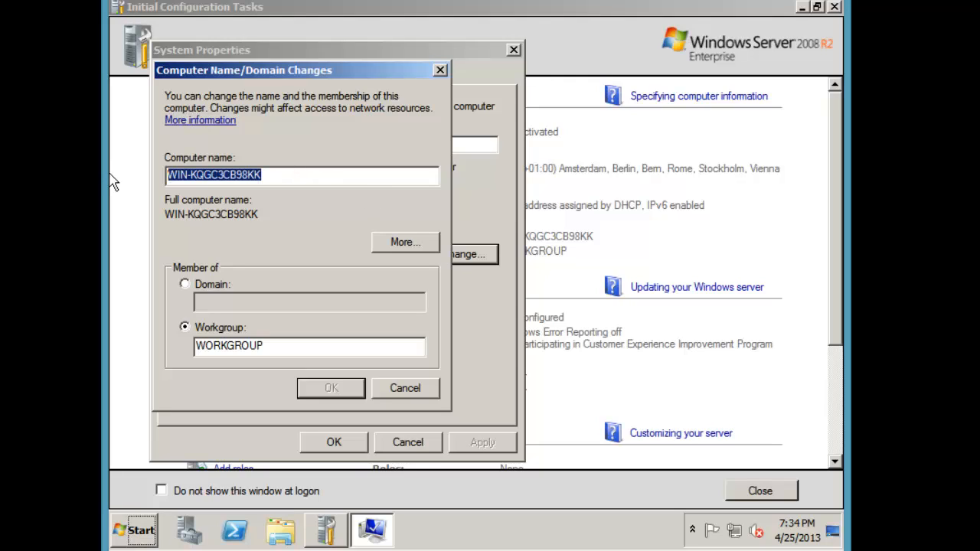
text(Server3)
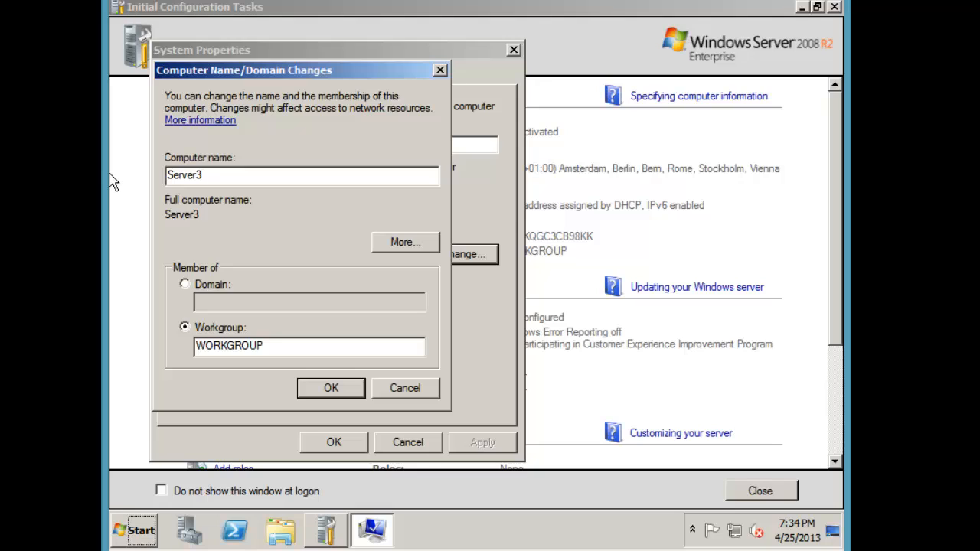
key(Return)
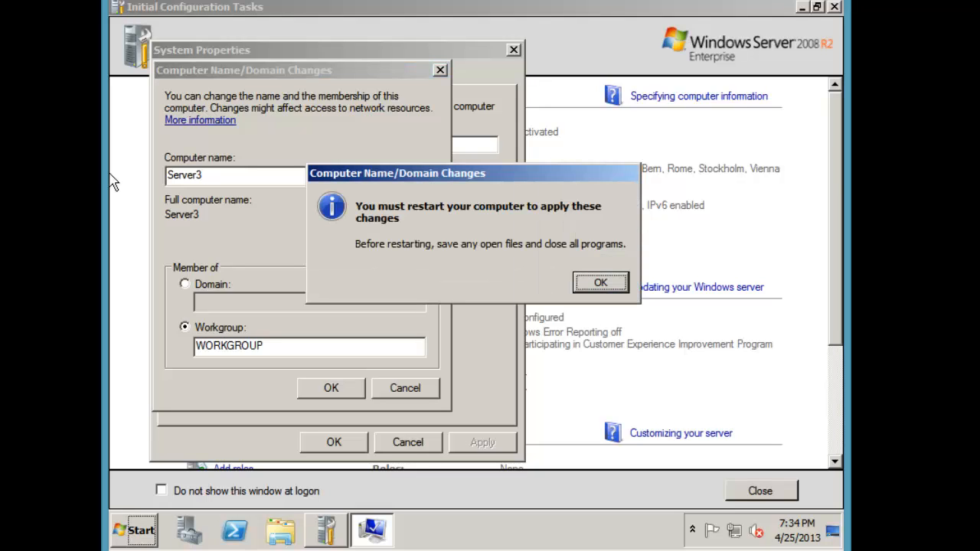
key(Return)
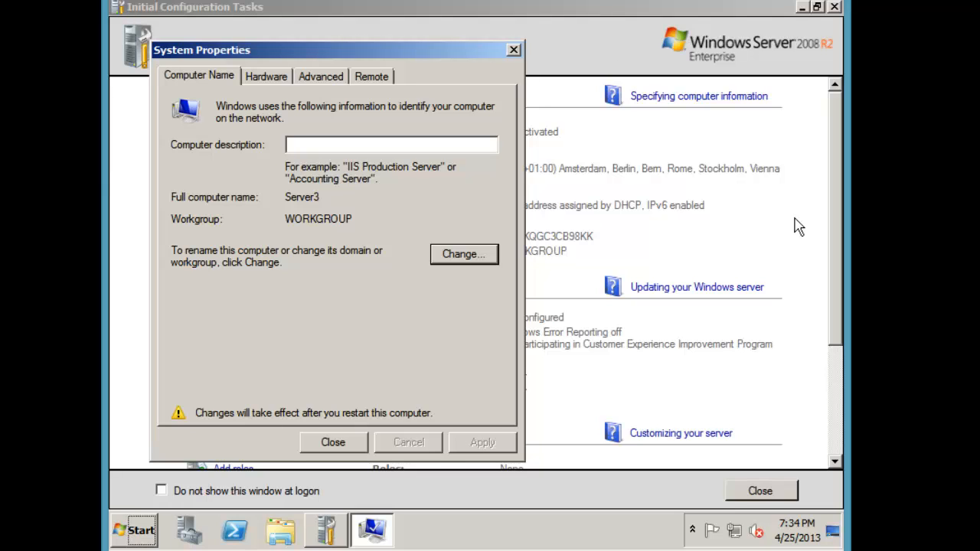
click(472, 255)
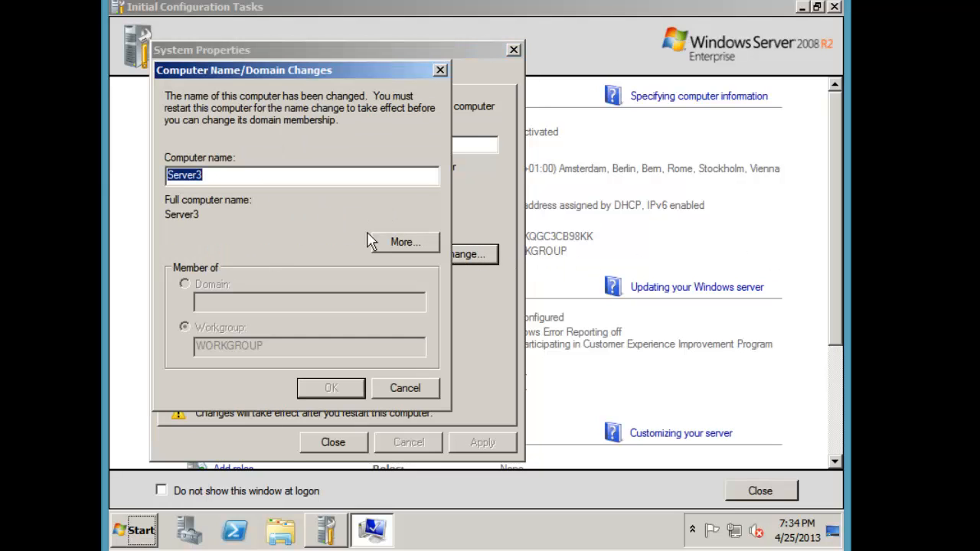
click(416, 387)
click(334, 444)
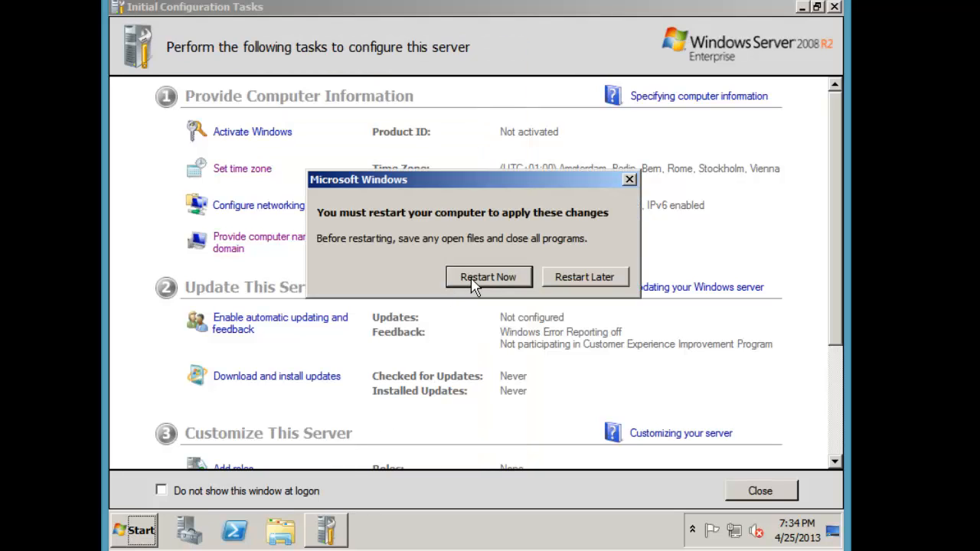
Choose Restart Later, then start Add roles and agree to restart the server now
click(562, 276)
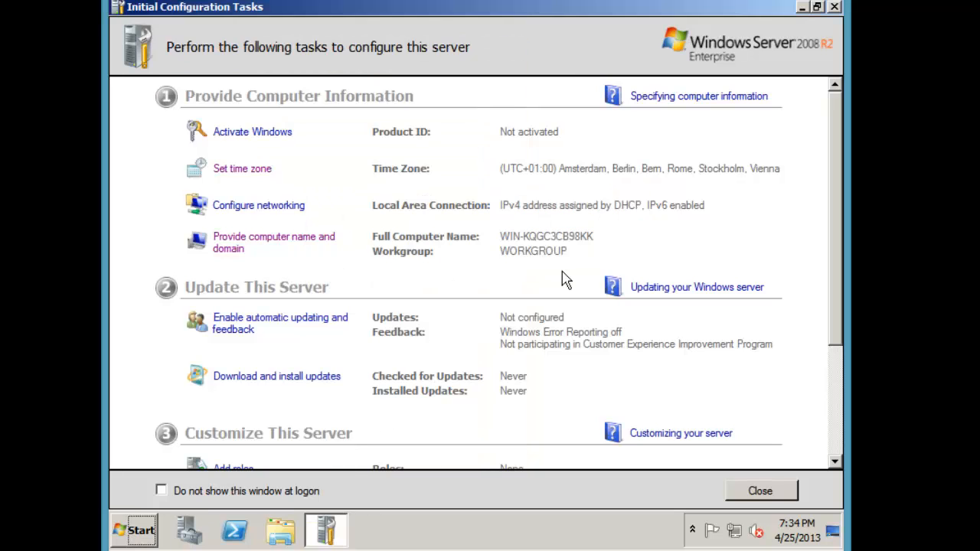
scroll(498, 281, down, 3)
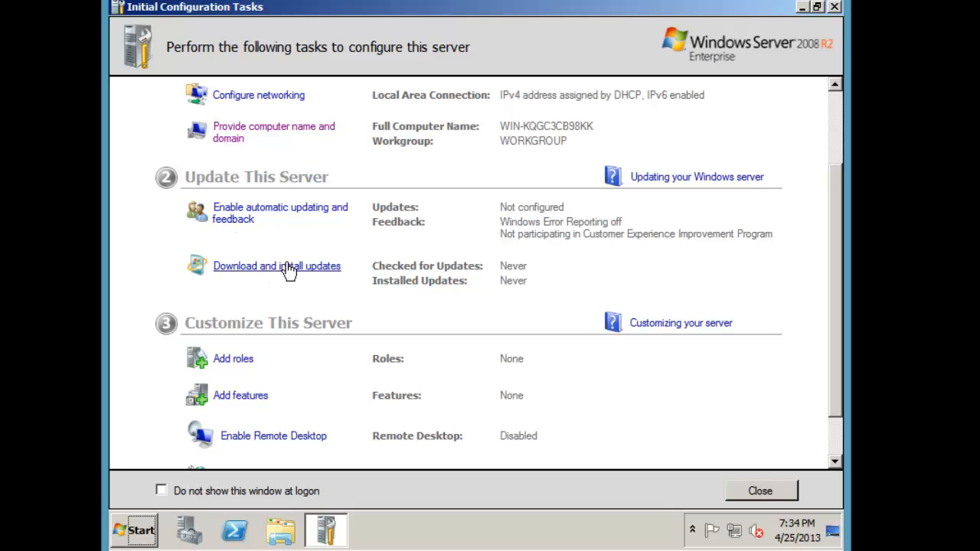
click(247, 358)
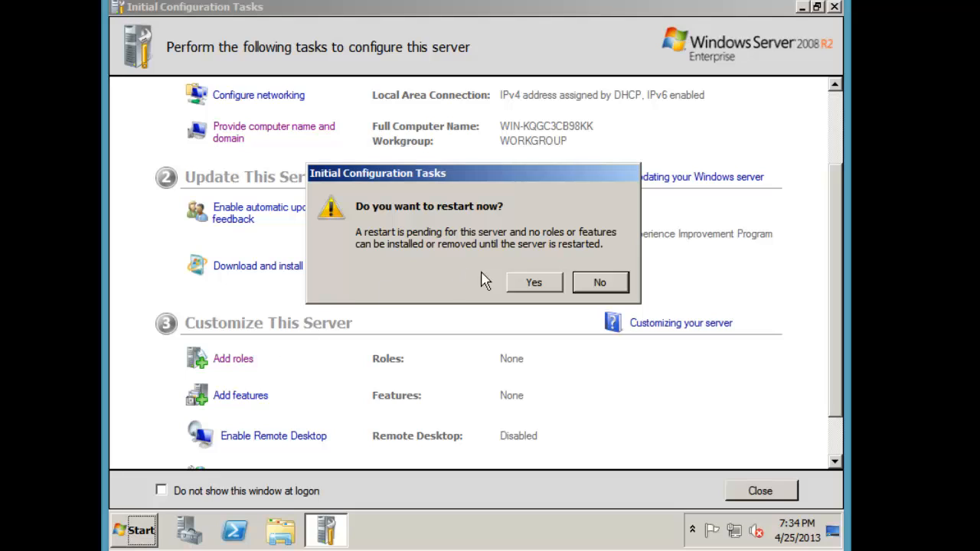
click(540, 289)
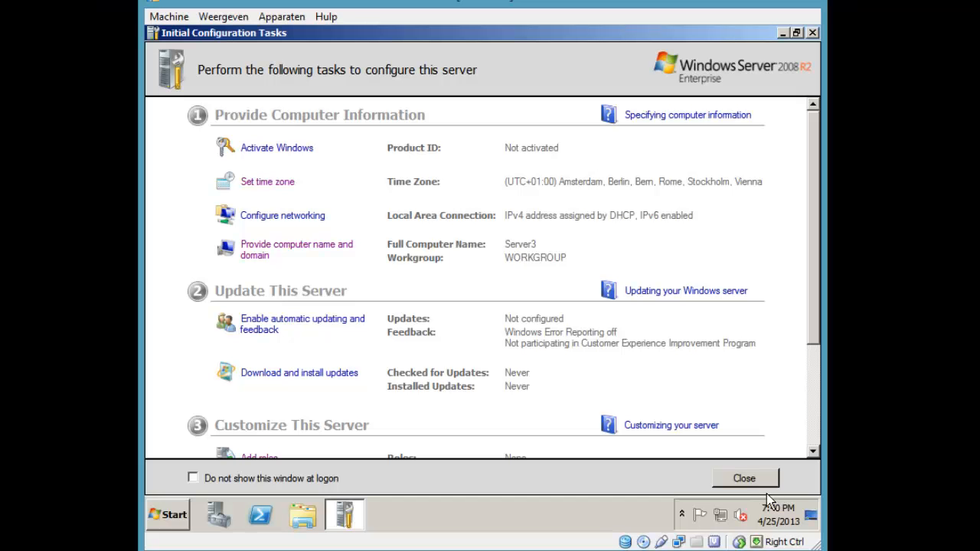
Open the network adapters list and view Local Area Connection's IPv4 properties
click(721, 515)
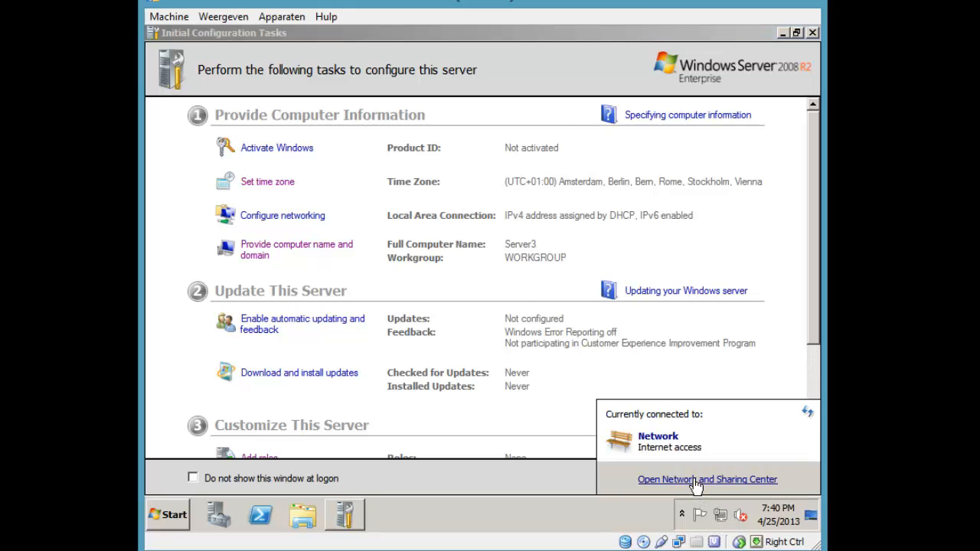
click(696, 483)
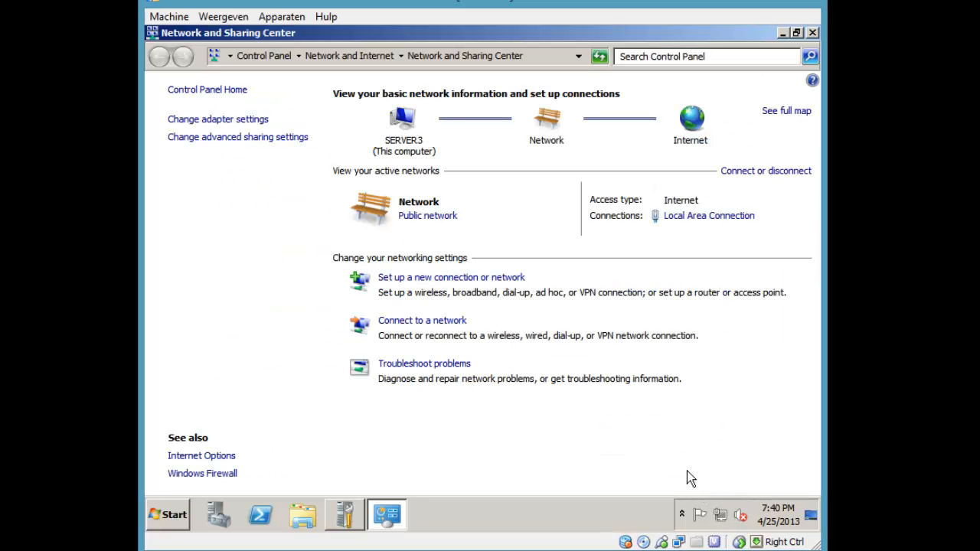
click(232, 121)
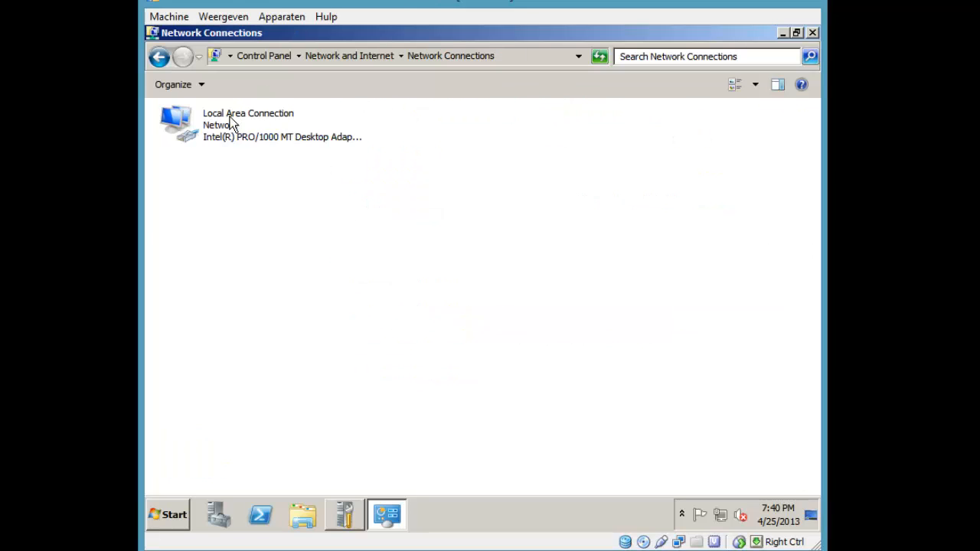
click(239, 140)
right_click(239, 138)
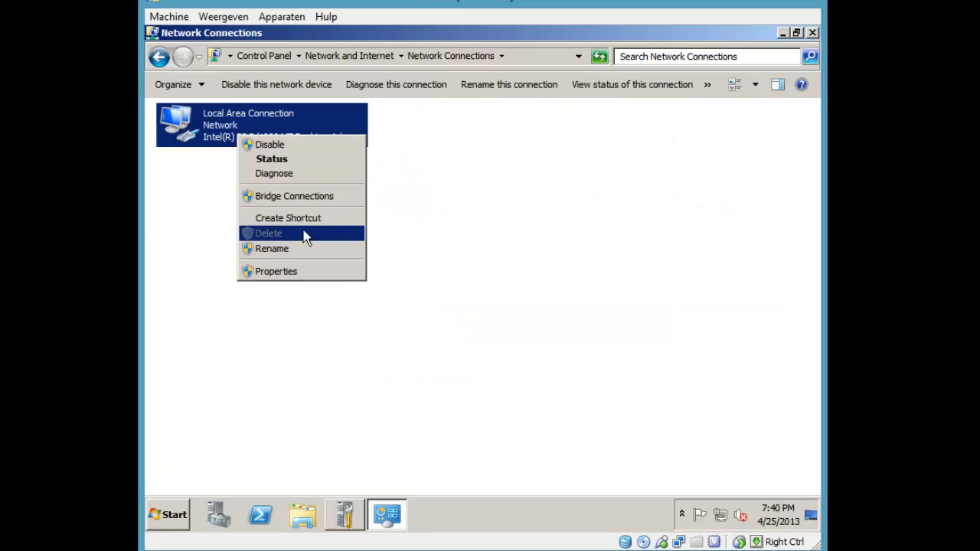
click(303, 270)
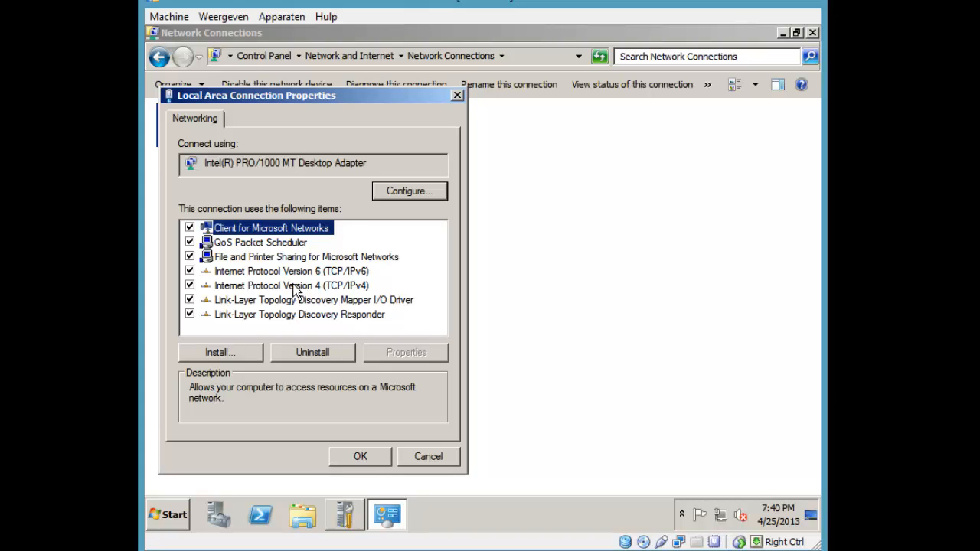
double_click(295, 287)
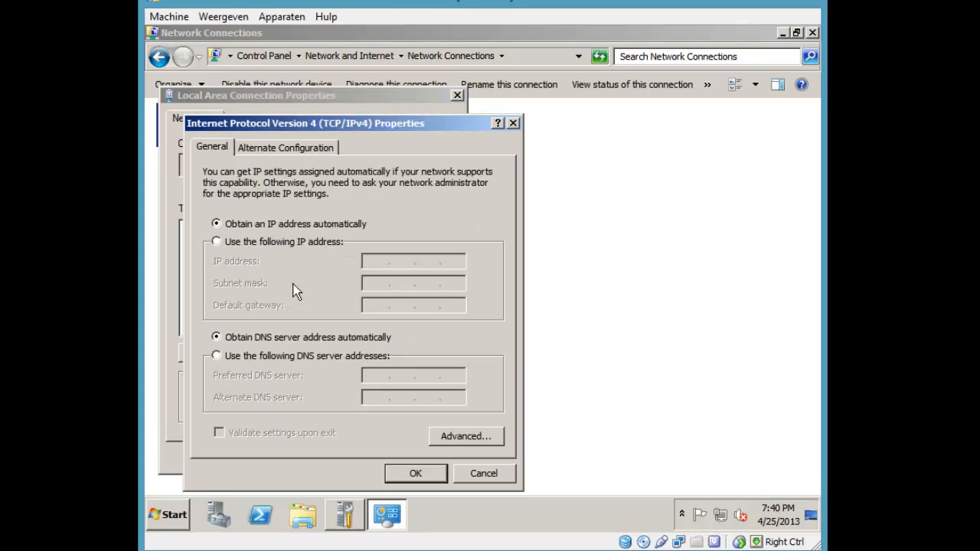
click(513, 123)
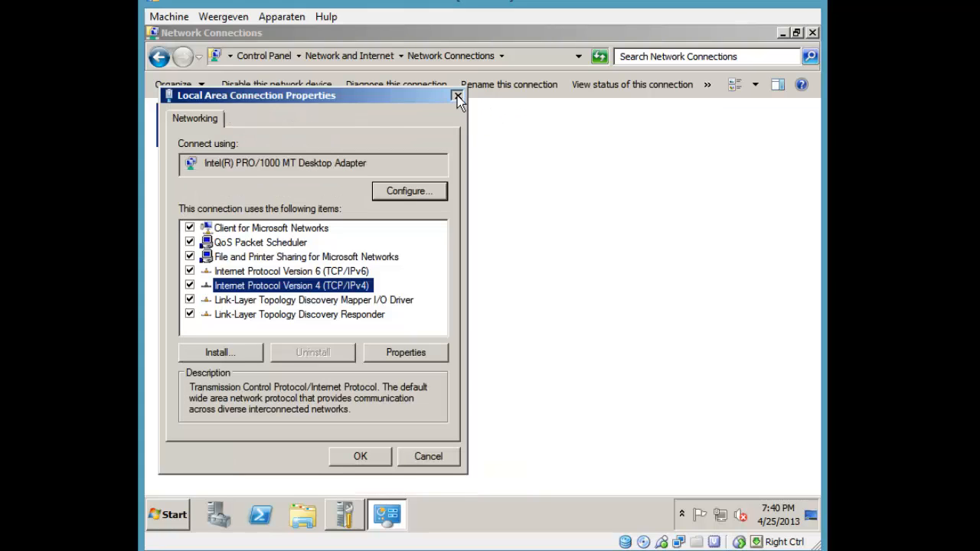
click(458, 97)
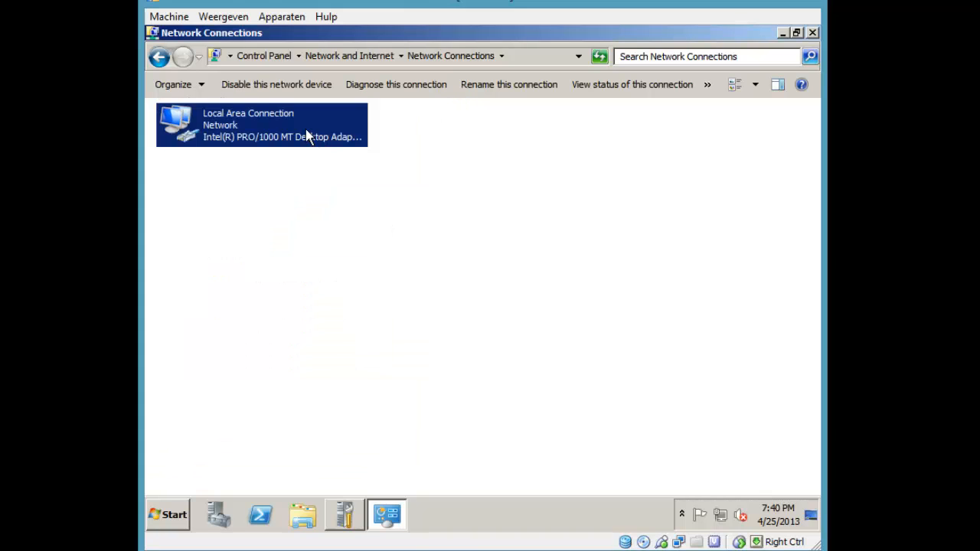
Reopen Local Area Connection properties, check the network status, and return to the Network and Sharing Center
right_click(267, 127)
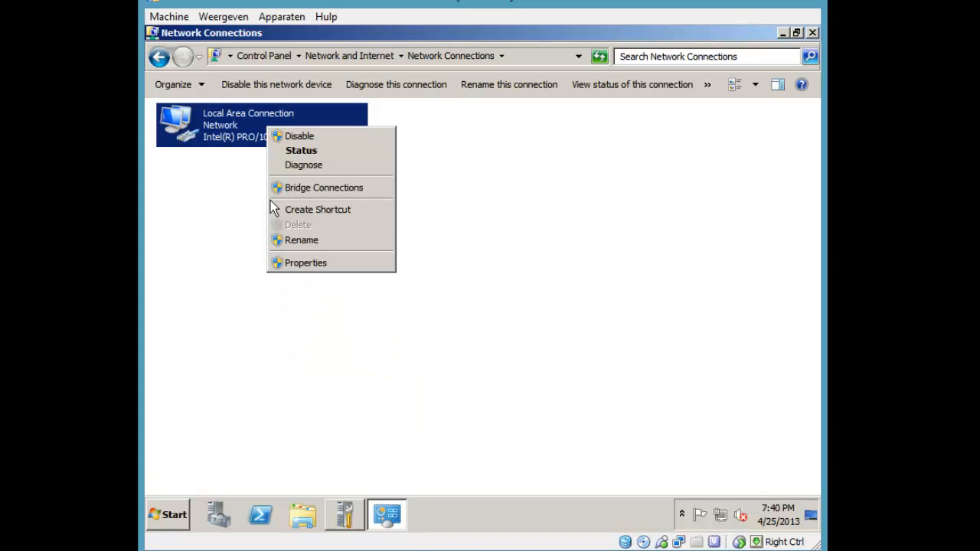
click(319, 263)
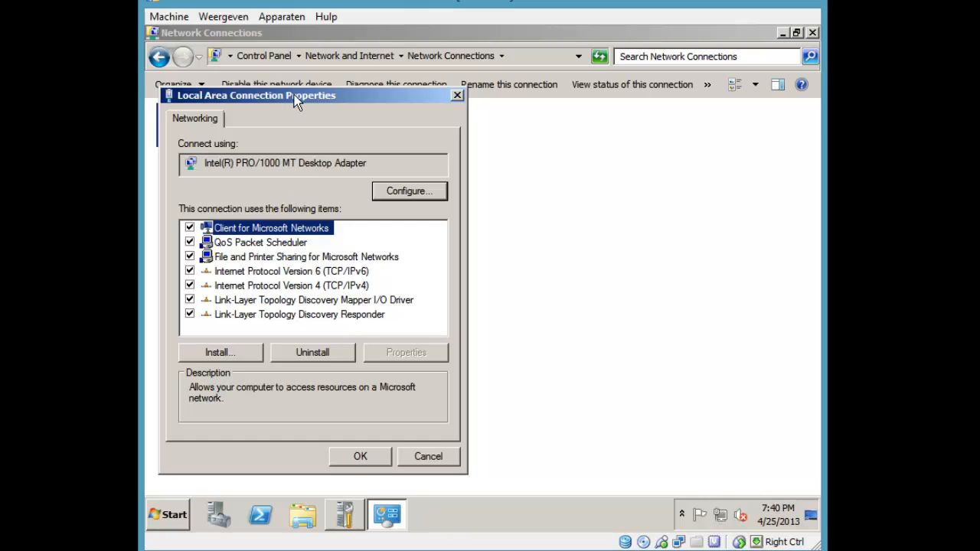
click(721, 517)
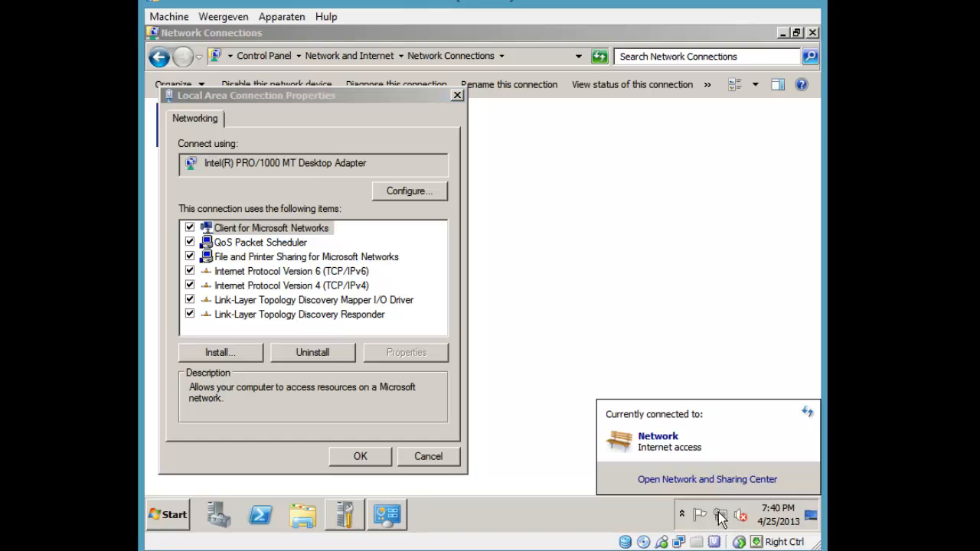
click(555, 244)
click(457, 95)
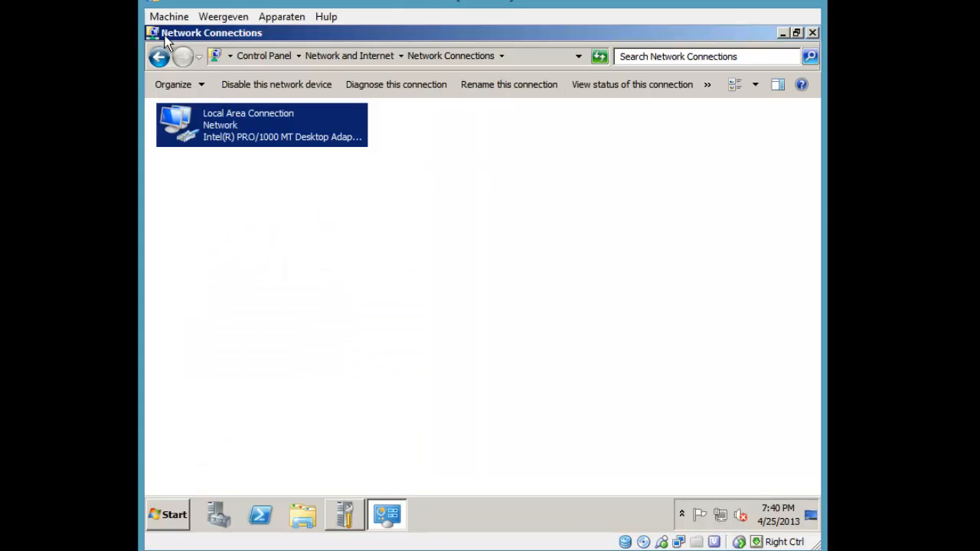
click(159, 56)
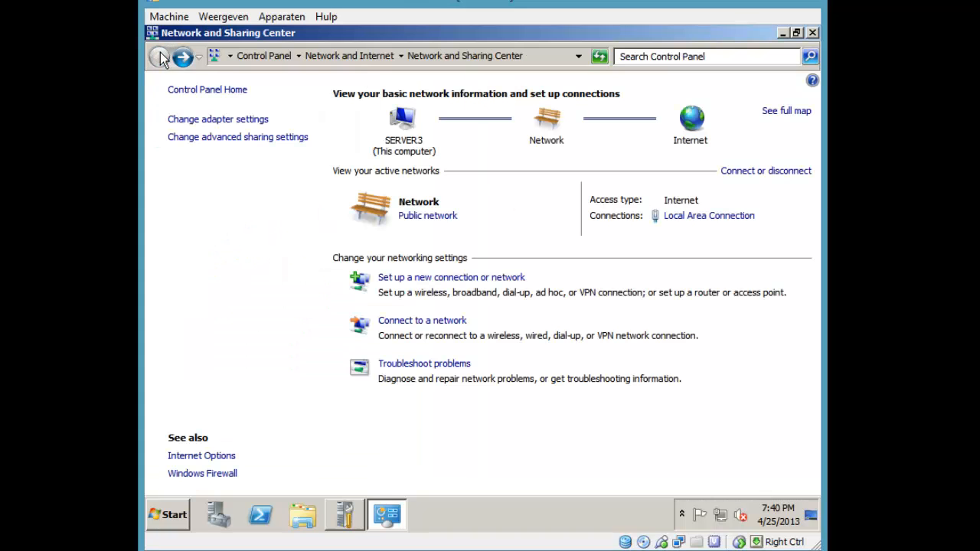
Open Local Area Connection's status and IPv4 properties from the adapters list, then close them
click(221, 119)
click(261, 137)
right_click(261, 136)
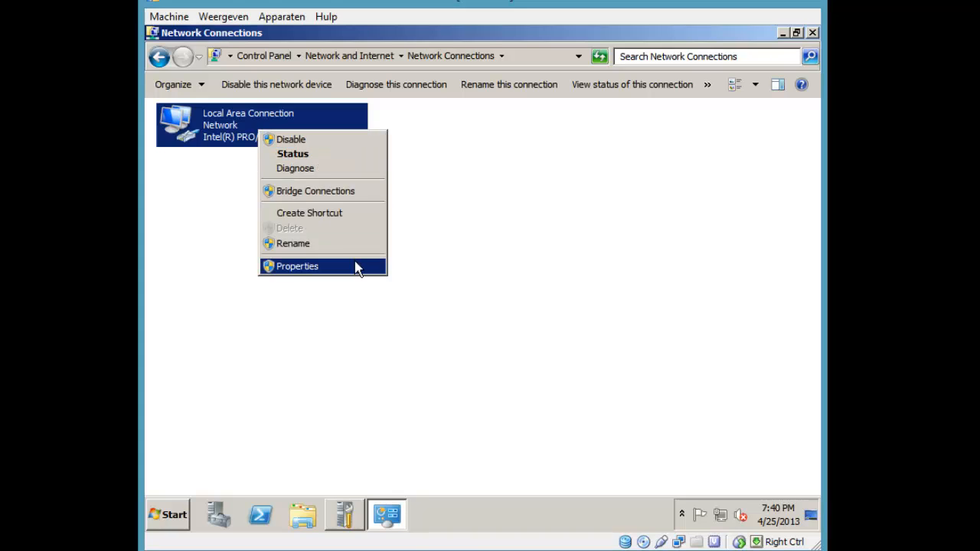
click(241, 160)
double_click(225, 131)
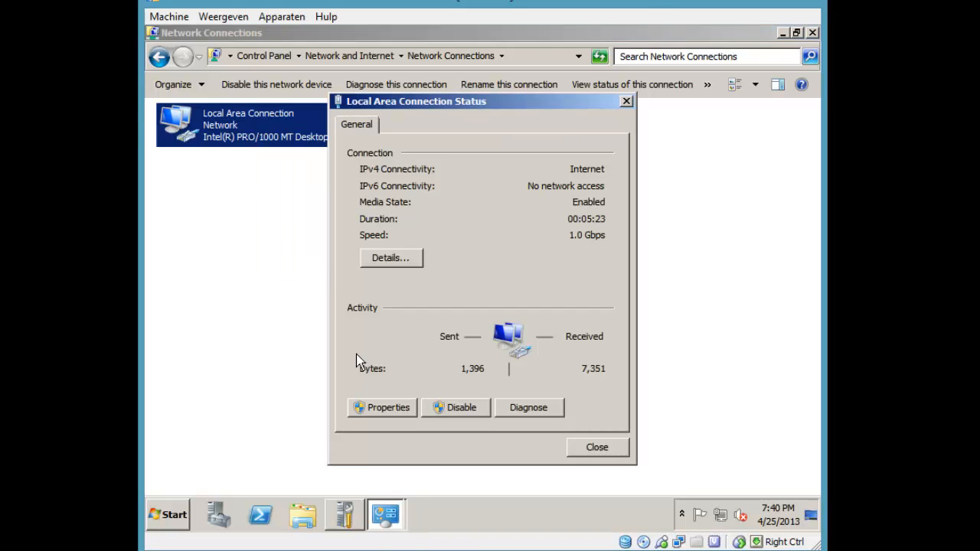
click(384, 408)
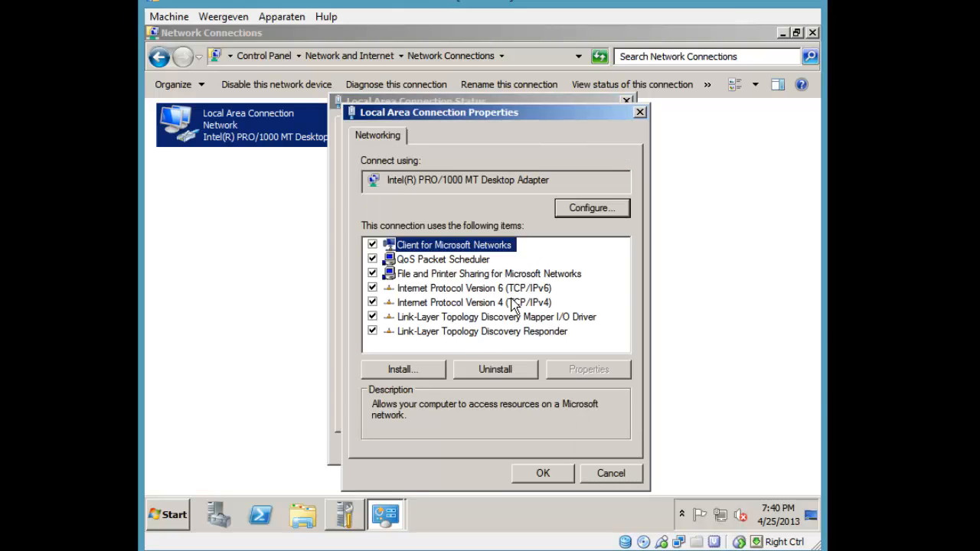
double_click(513, 301)
key(Escape)
key(Escape)
key(Escape)
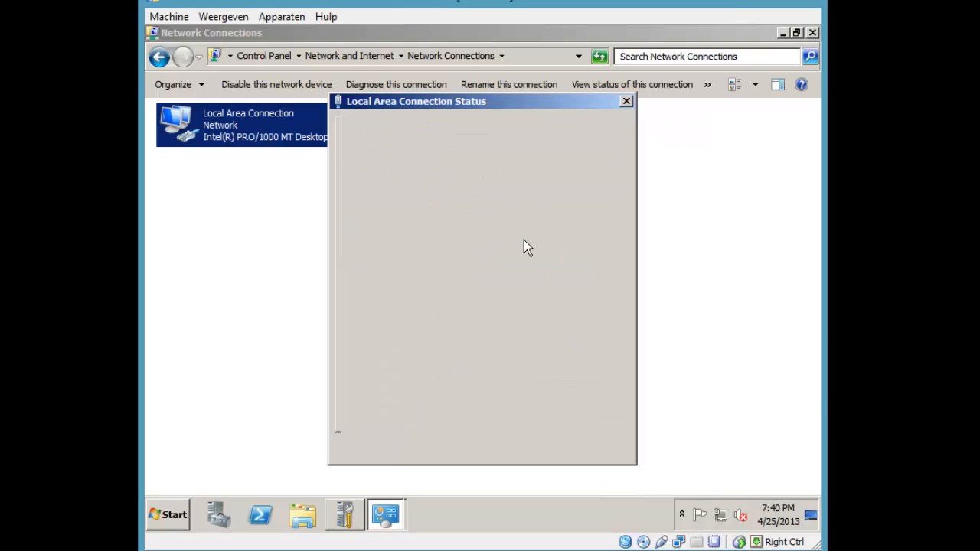
Open the connection's IPv4 properties and switch to 'Use the following IP address'
right_click(274, 135)
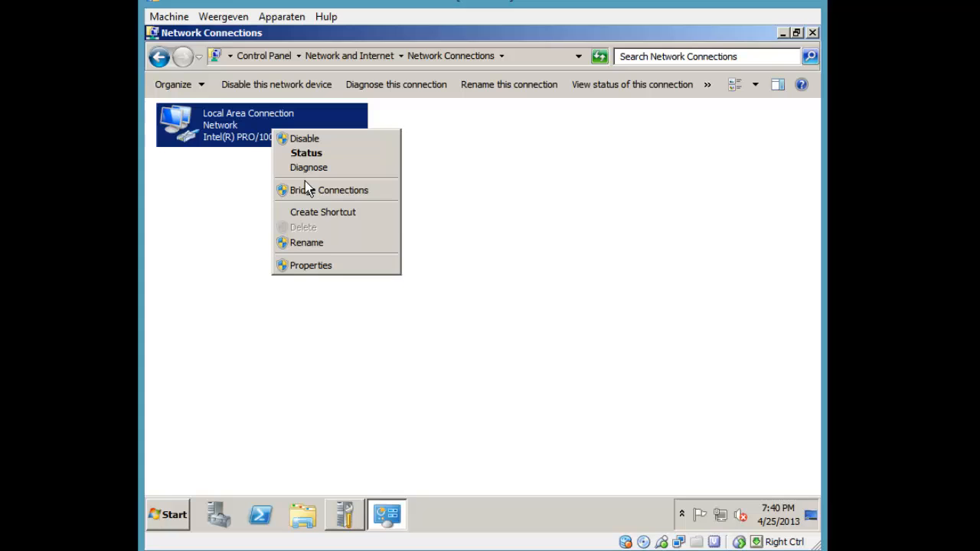
click(337, 265)
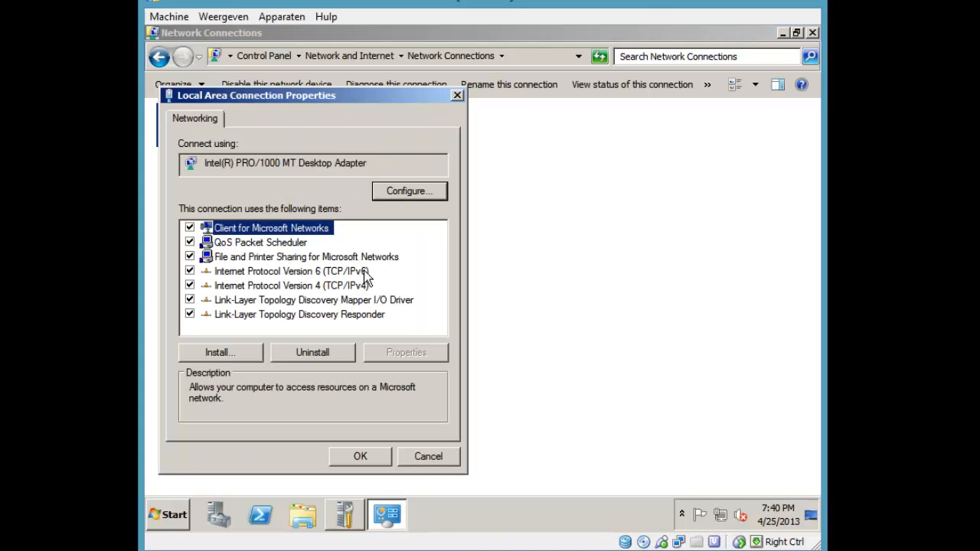
double_click(298, 285)
click(255, 241)
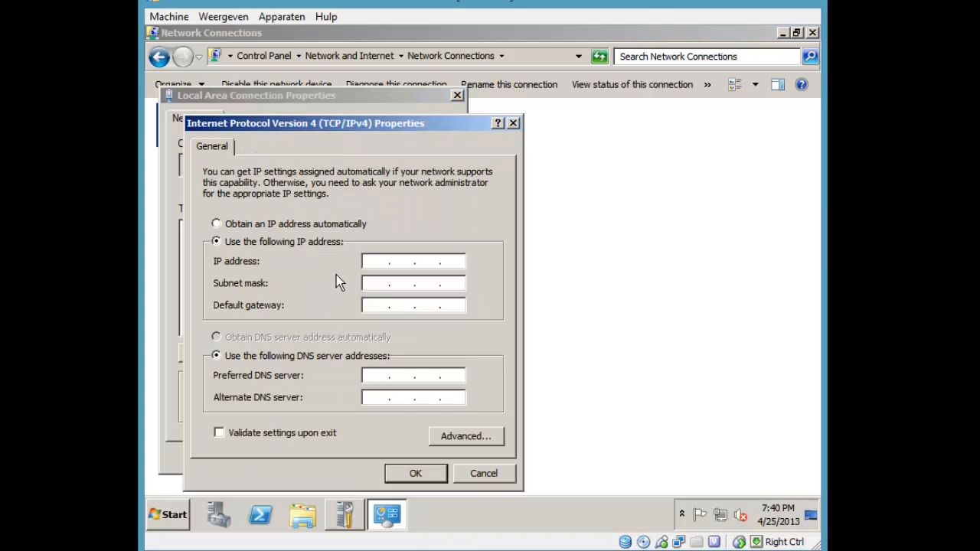
click(368, 265)
key(super+r)
Run ipconfig /all in a command prompt to read address 10.0.2.15, mask 255.255.255.0, gateway 10.0.2.2
key(Return)
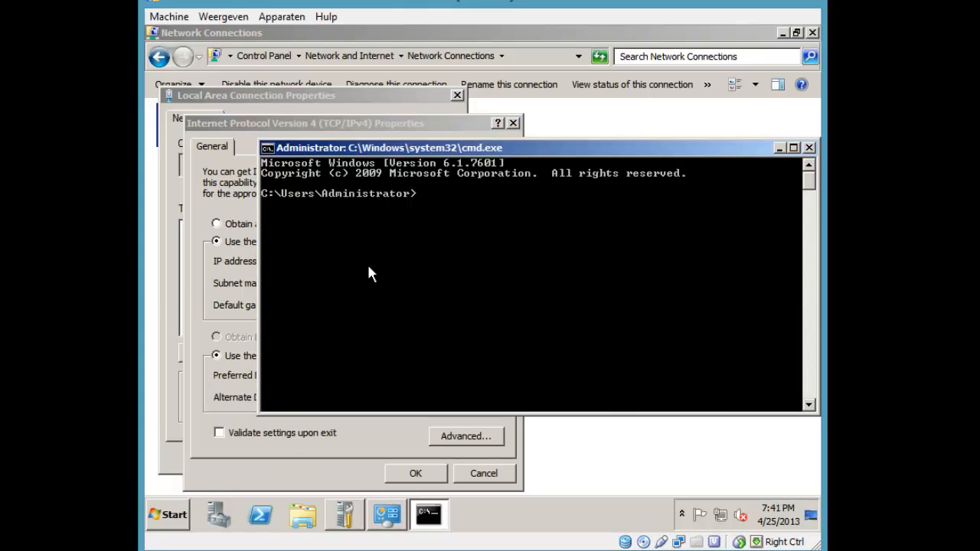
text(ipconfig /all)
key(Return)
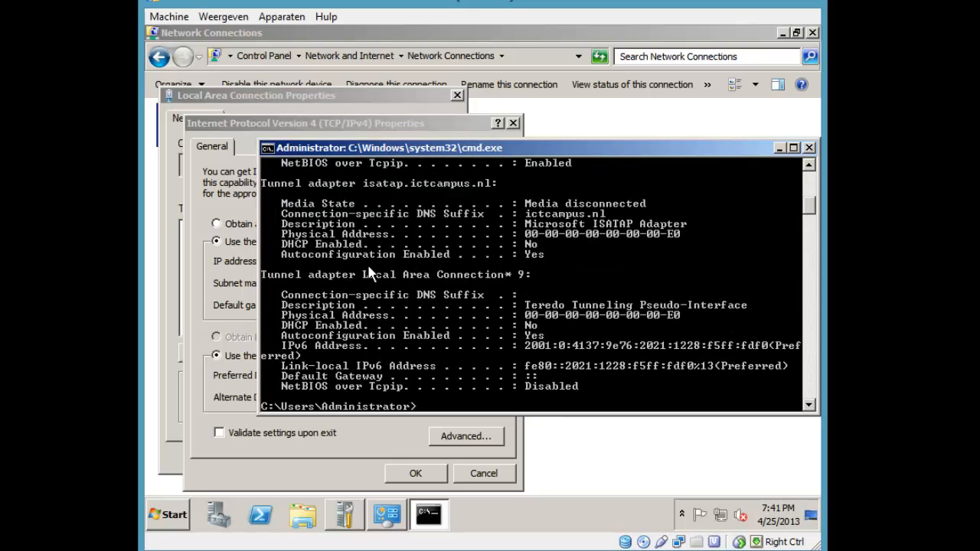
scroll(382, 236, up, 5)
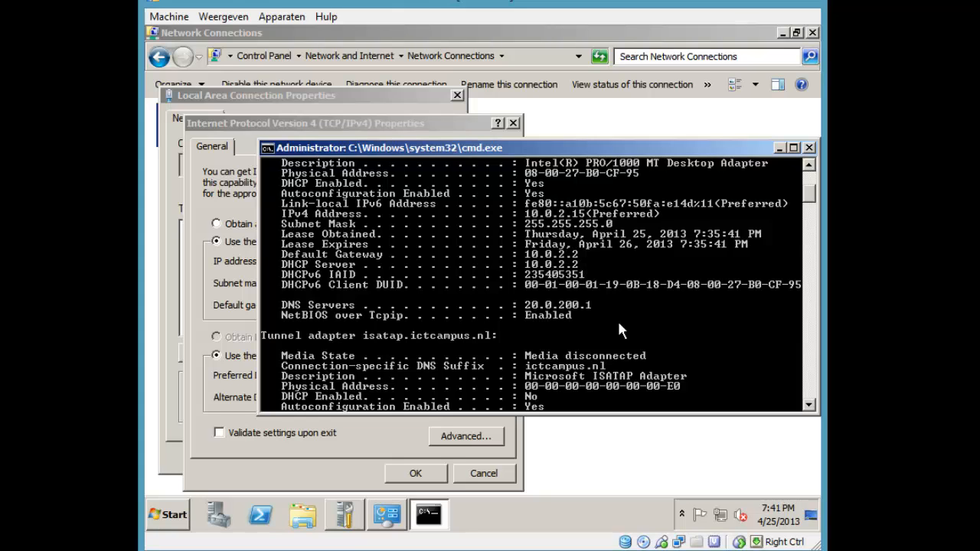
scroll(585, 274, up, 5)
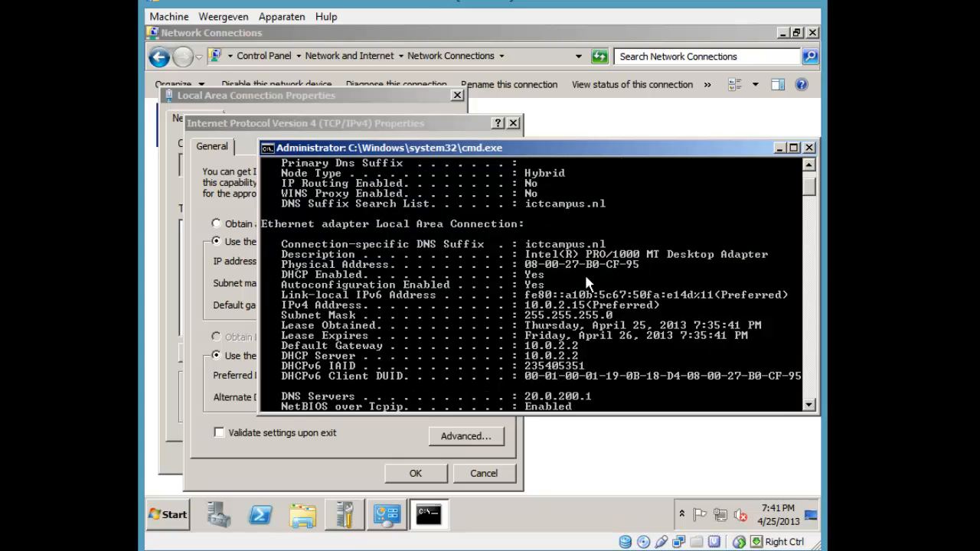
scroll(605, 274, down, 3)
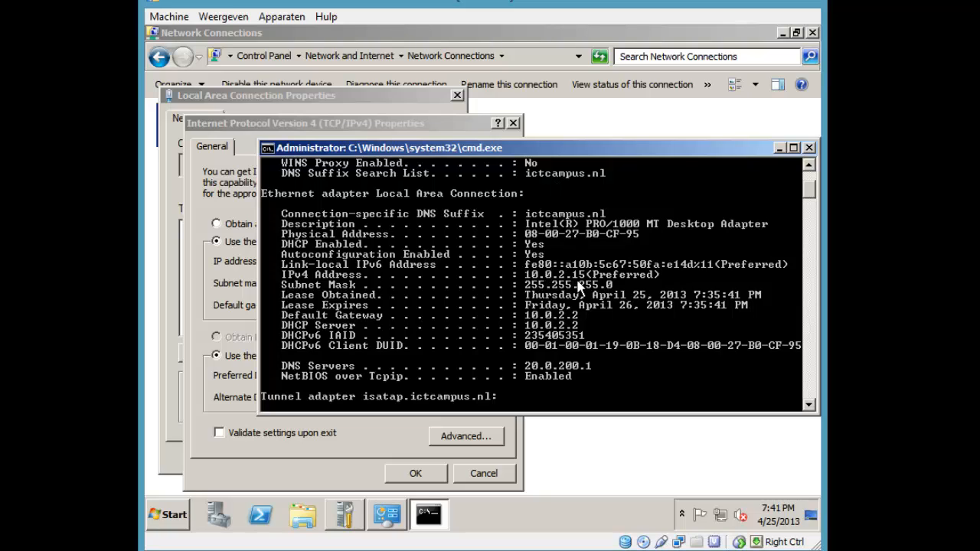
Assign static IP 10.0.2.15, mask 255.255.255.0, gateway 10.0.2.2 with no DNS, and apply
click(377, 127)
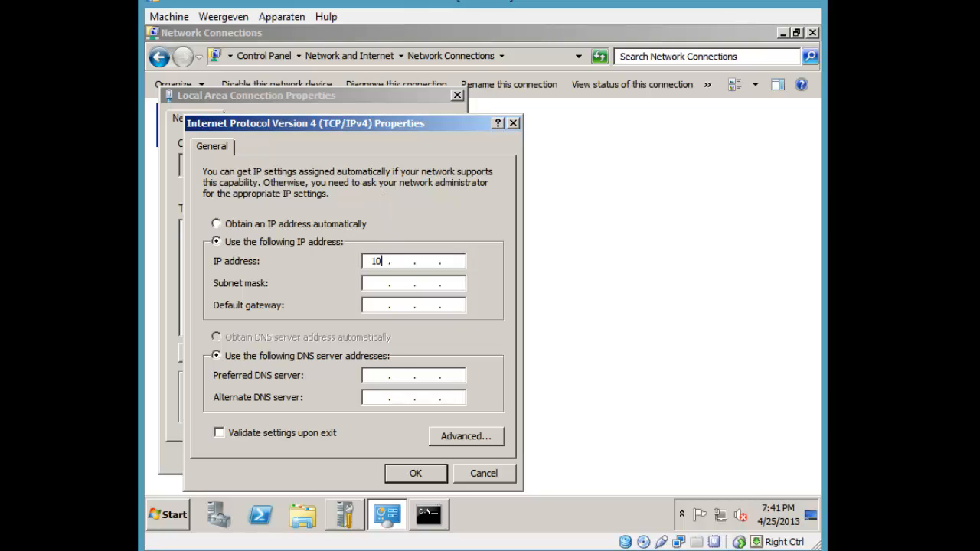
text(5)
key(Tab)
text(255)
text(255255)
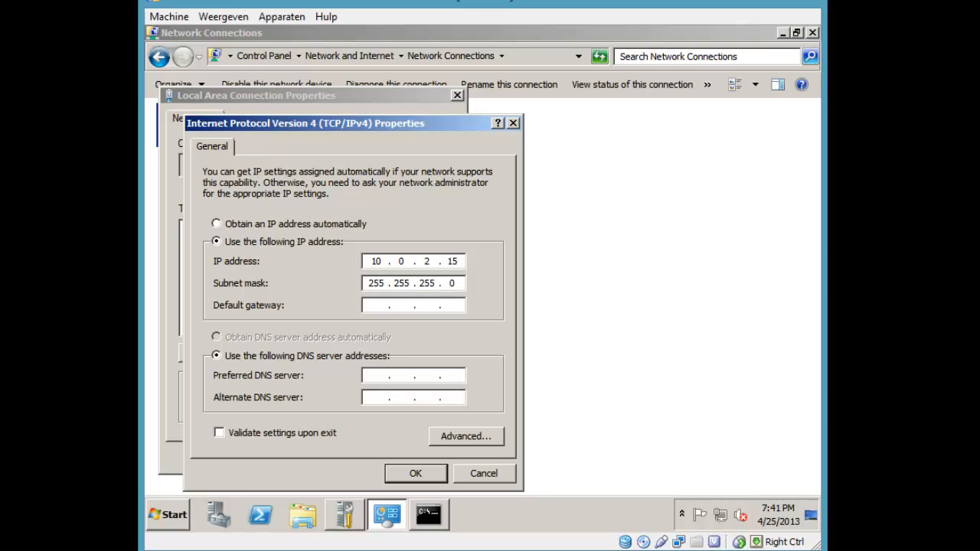
text(10.0.2.2)
key(Tab)
key(Tab)
text(127)
key(BackSpace)
key(BackSpace)
key(BackSpace)
click(410, 476)
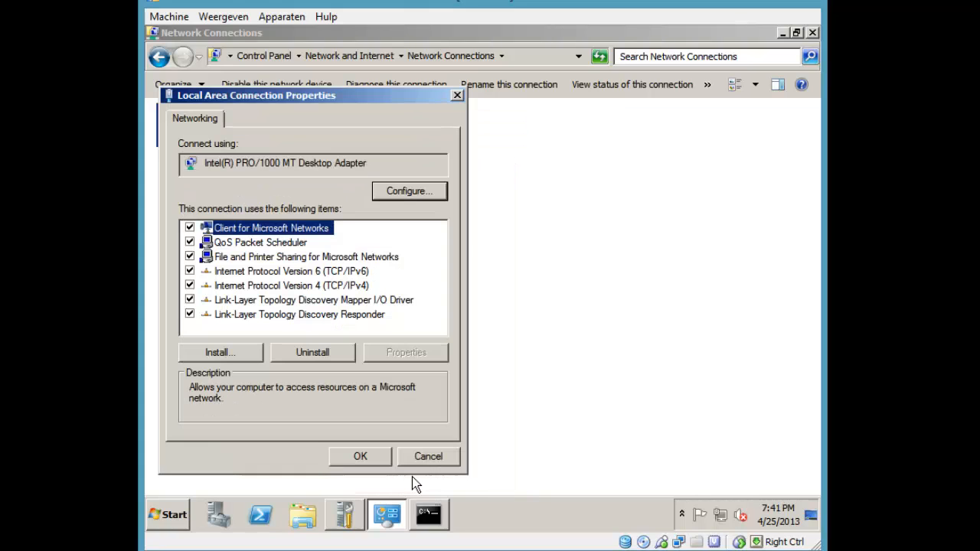
click(360, 456)
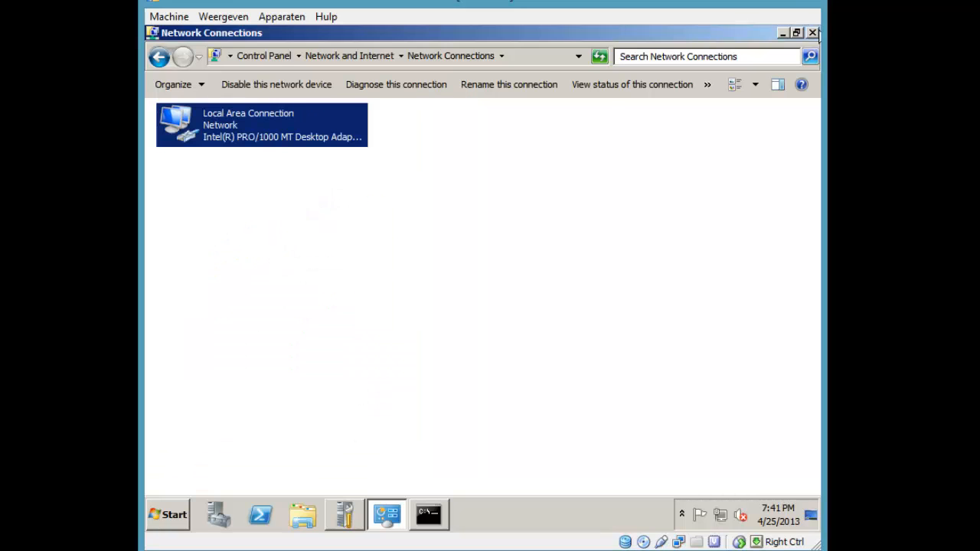
Close Network Connections and exit the command prompt
click(812, 33)
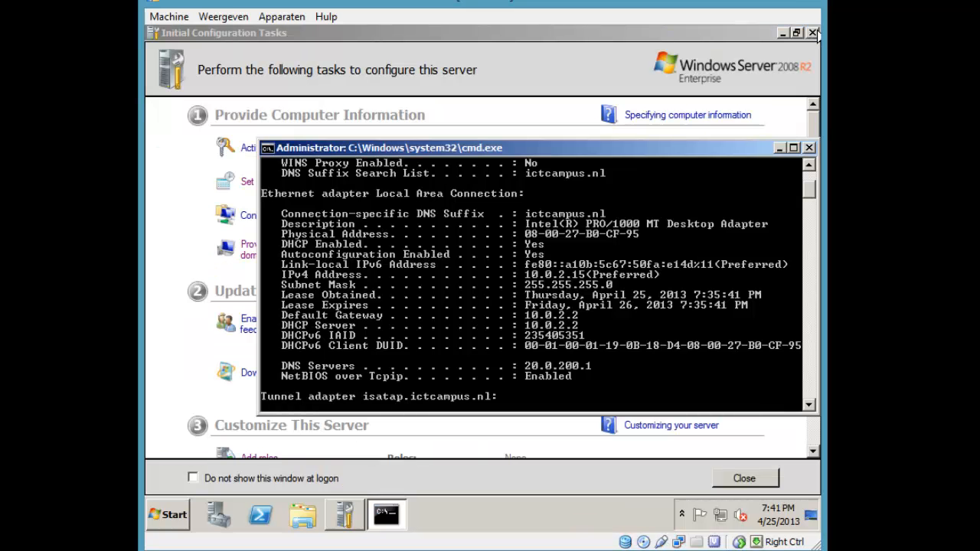
text(exit)
key(Return)
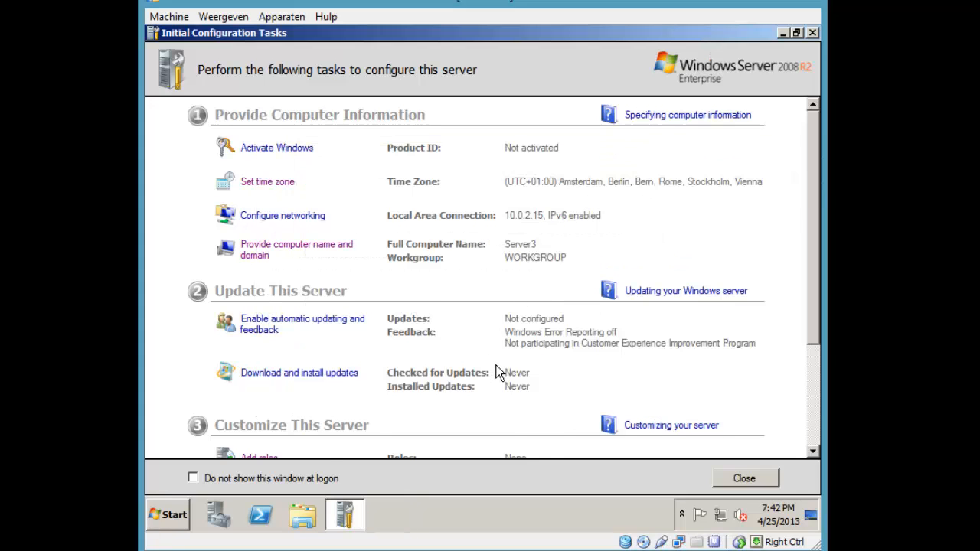
scroll(496, 365, down, 3)
Launch the Add Roles Wizard, restarting it after cancelling a first attempt
click(259, 306)
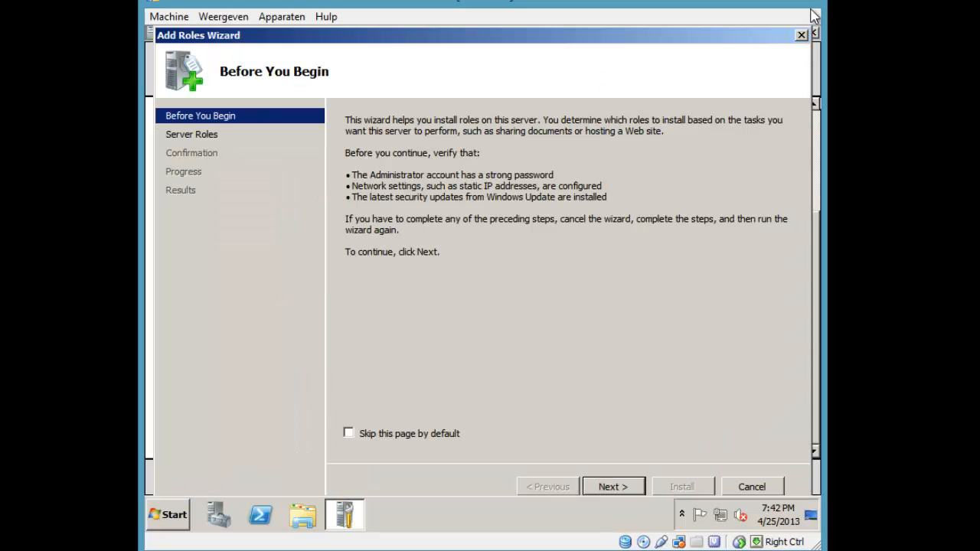
click(801, 34)
click(537, 284)
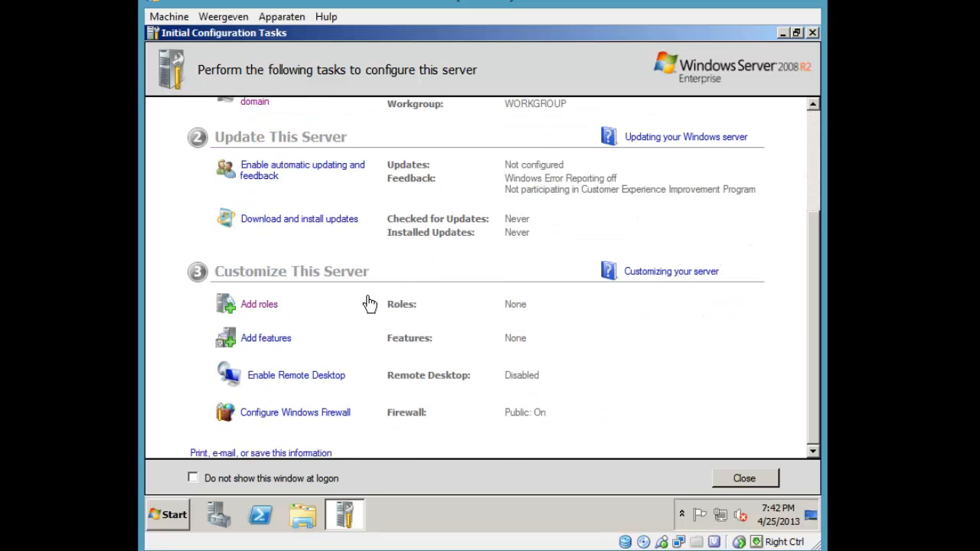
click(258, 307)
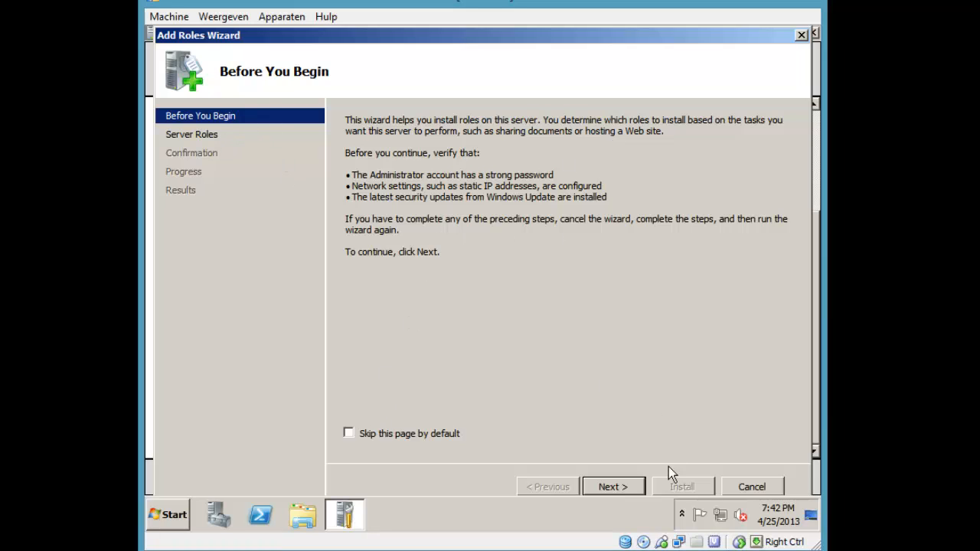
Select Active Directory Domain Services with the required .NET Framework 3.5.1 features and install
click(613, 487)
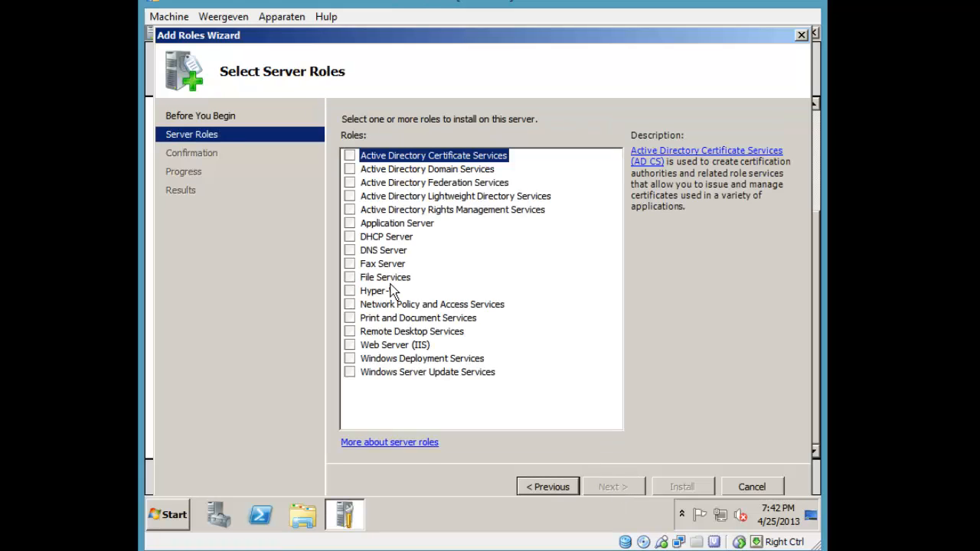
click(349, 169)
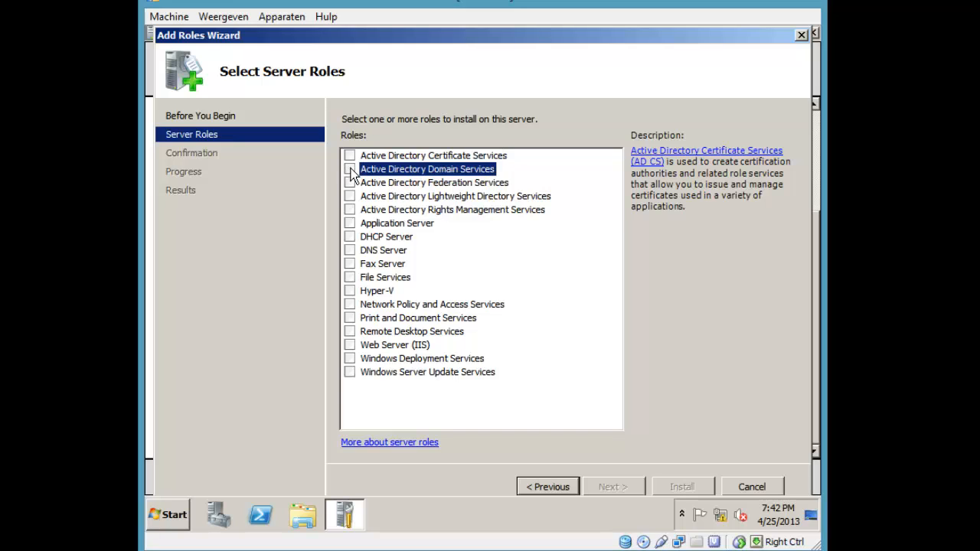
mouse_move(475, 157)
mouse_down()
mouse_move(464, 195)
mouse_move(464, 170)
mouse_up()
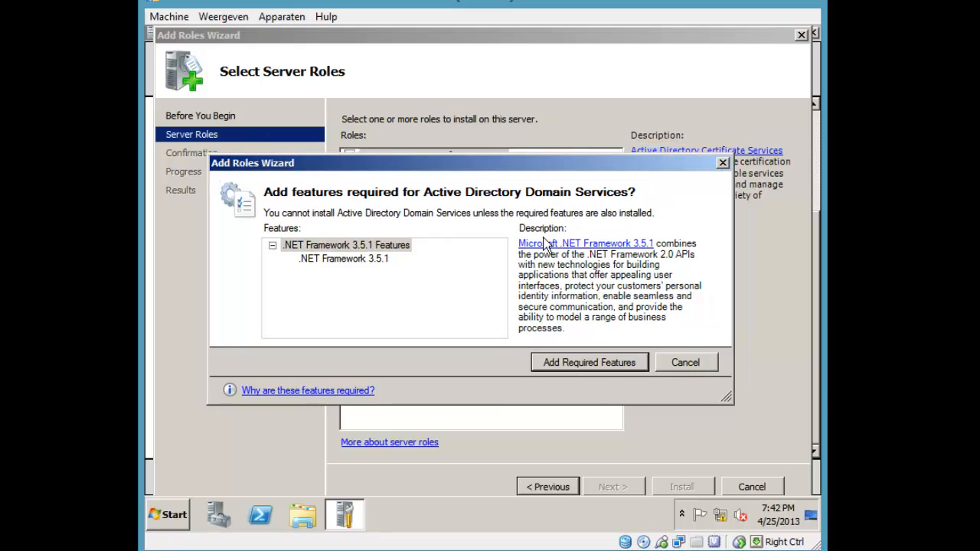
click(585, 371)
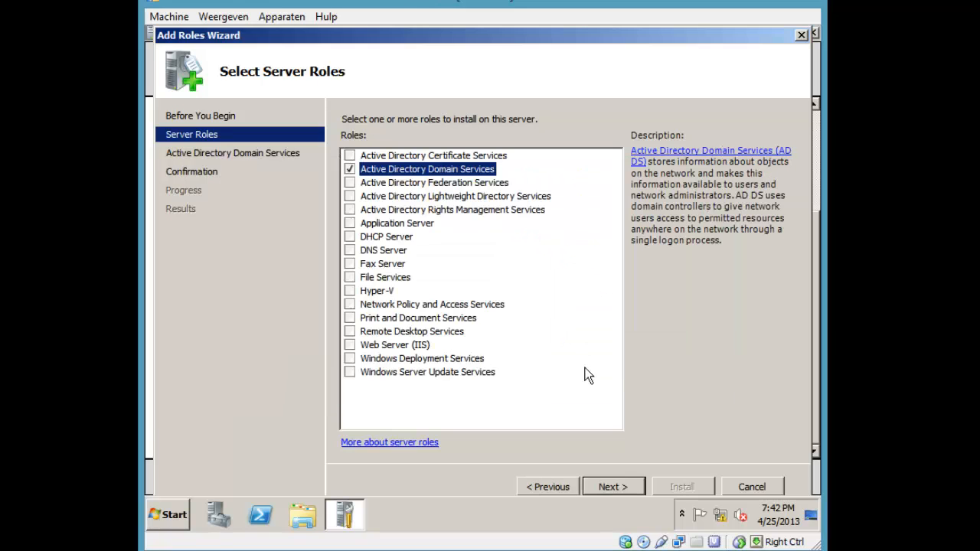
click(621, 486)
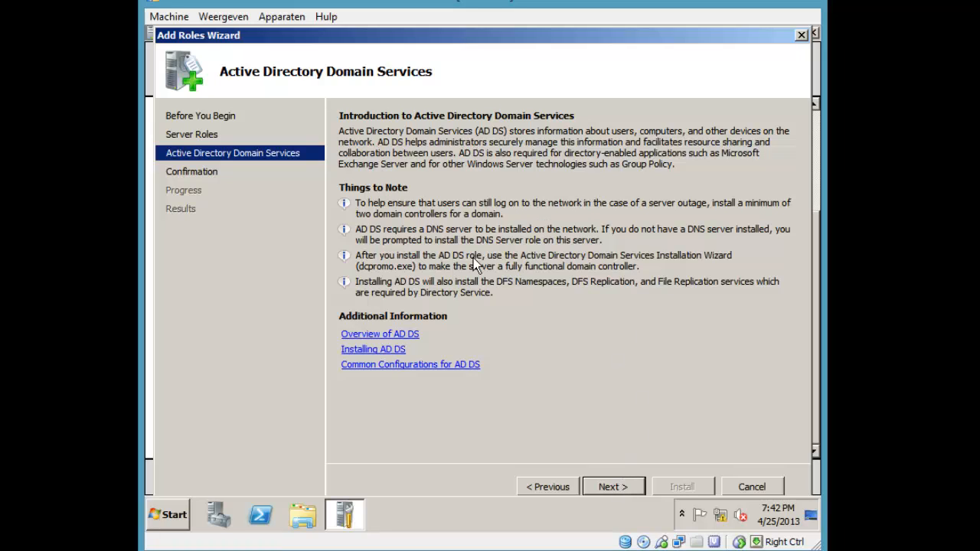
click(611, 485)
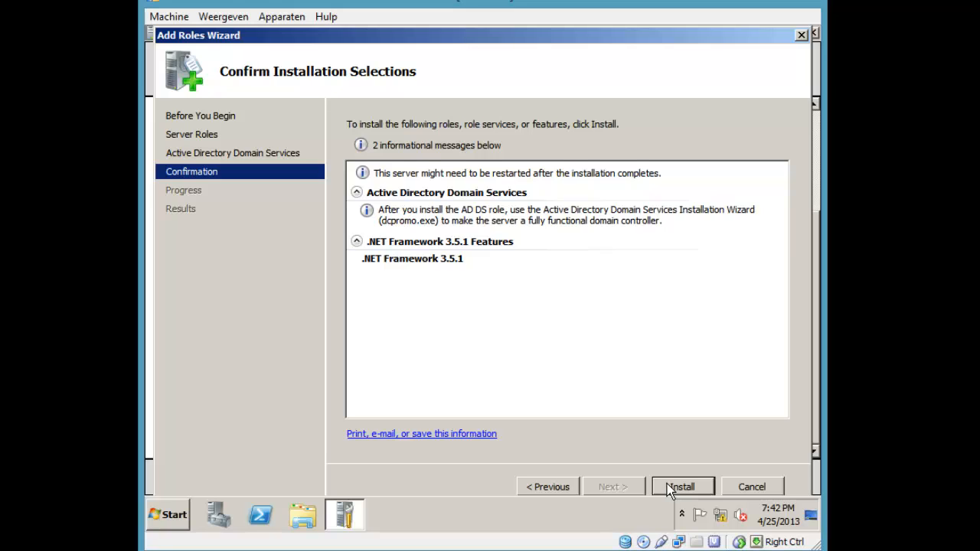
click(674, 488)
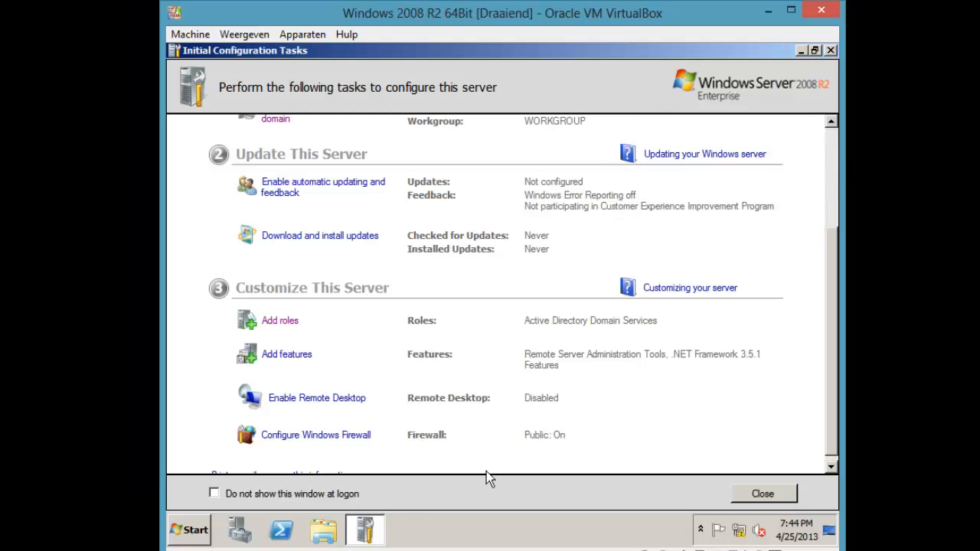
click(193, 531)
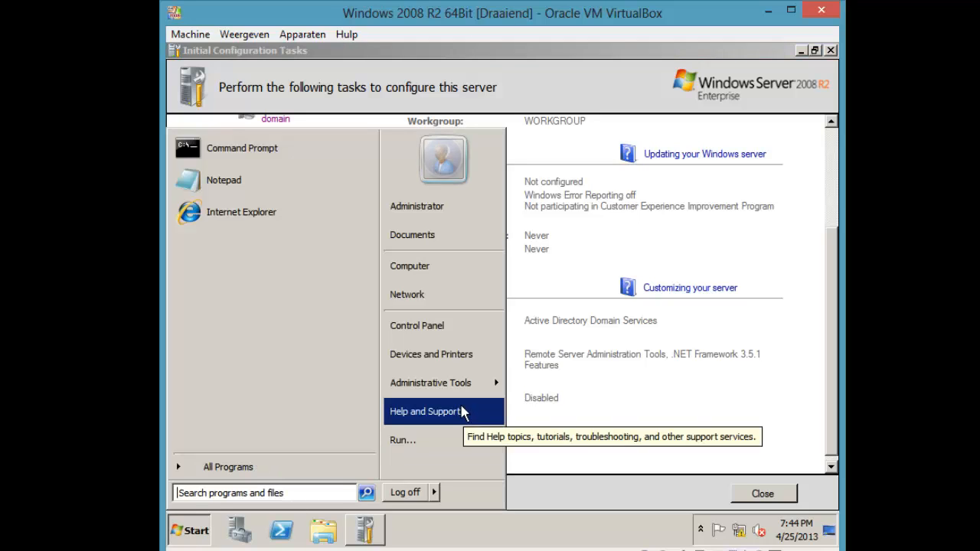
mouse_move(454, 389)
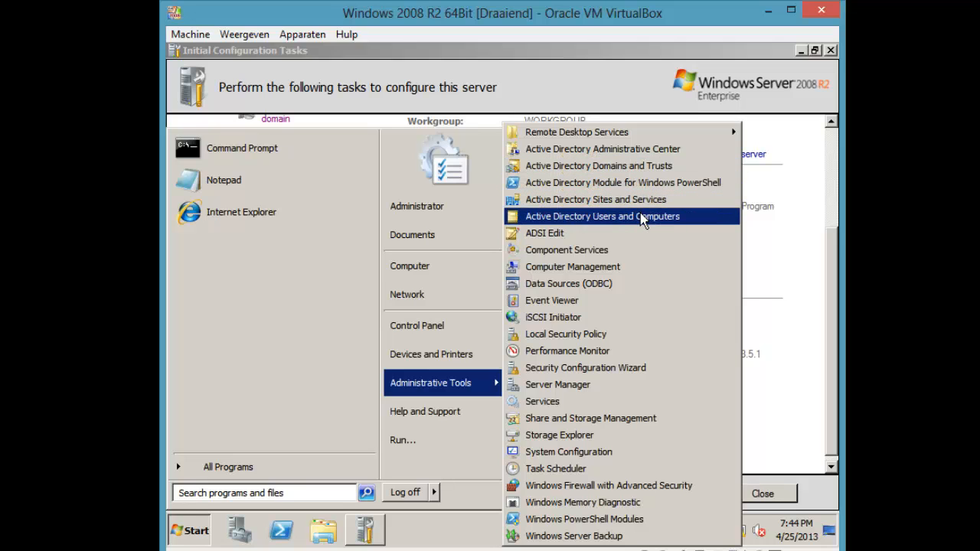
click(640, 216)
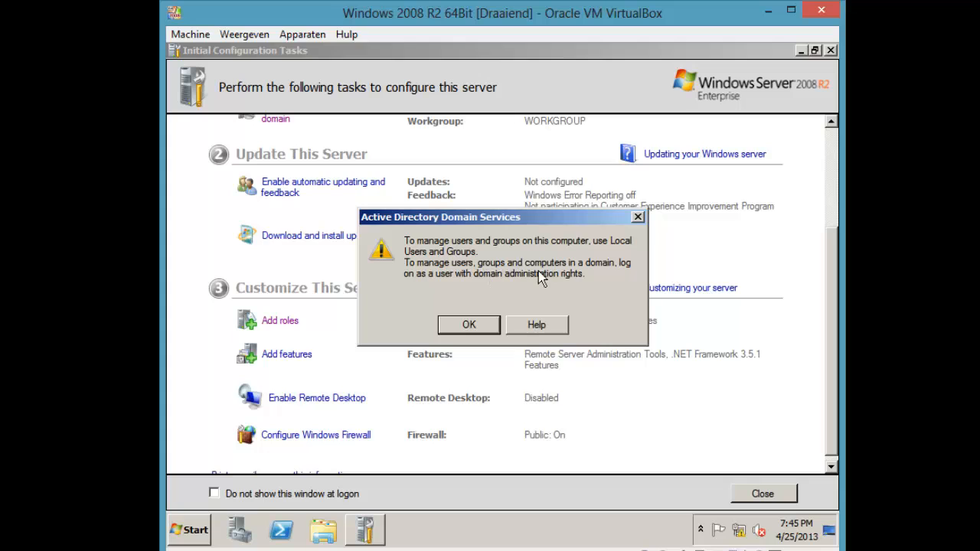
click(464, 326)
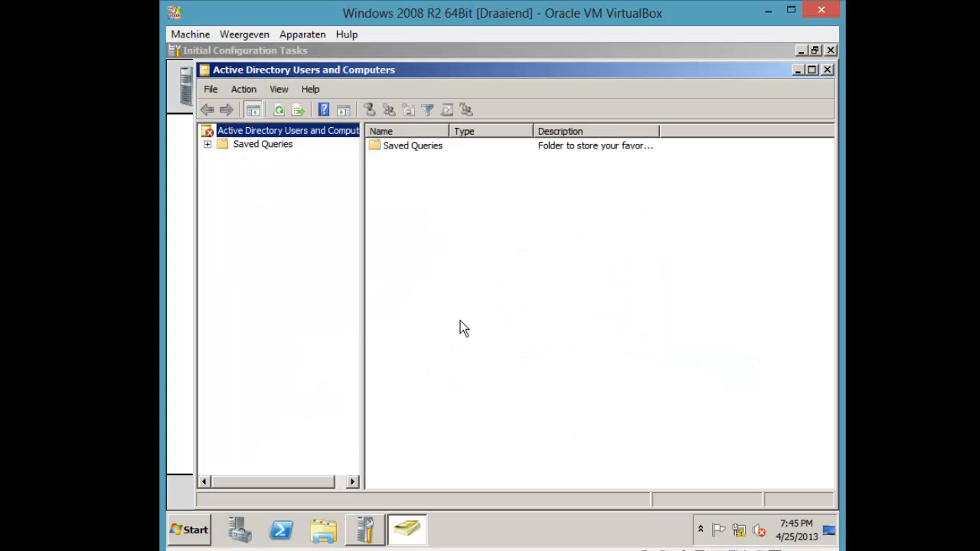
click(277, 147)
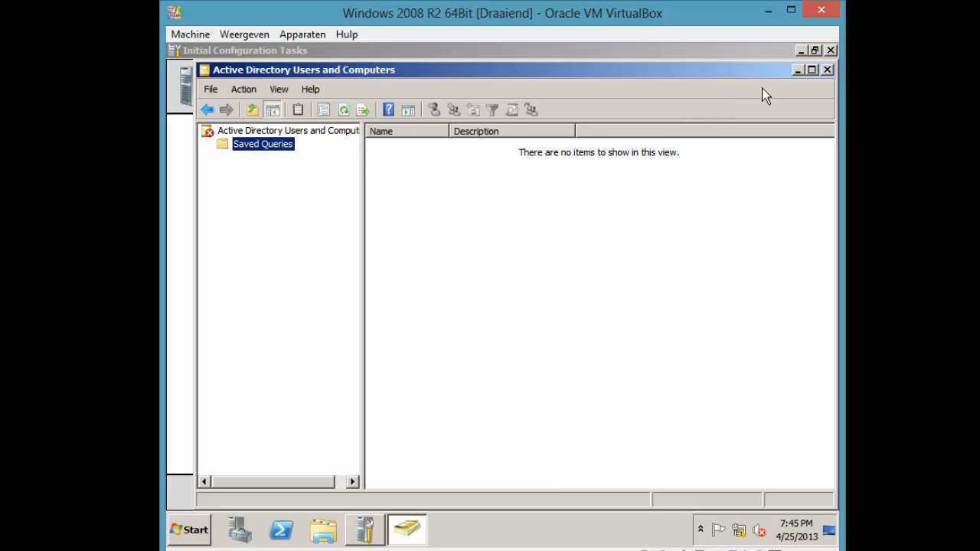
click(828, 70)
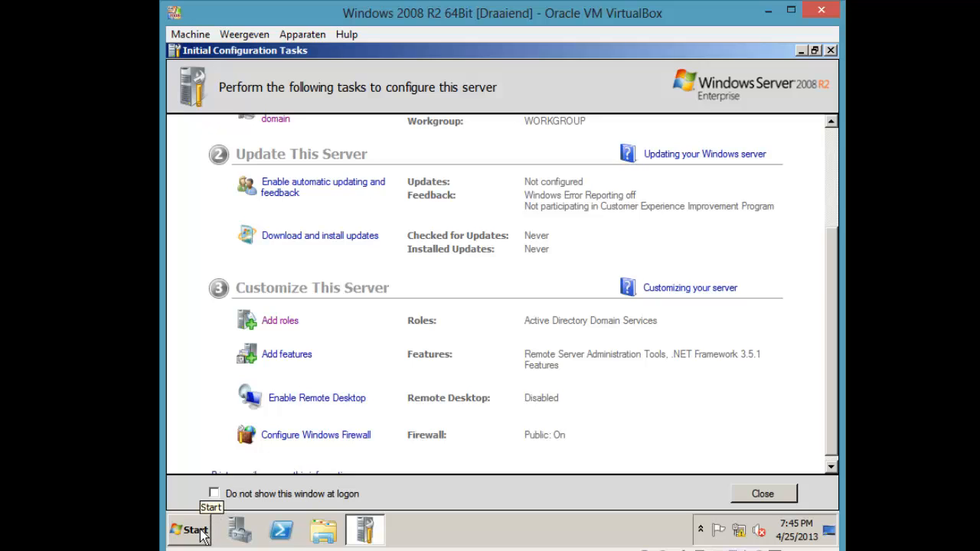
Search the Start menu for dcpromo.exe and run it
click(192, 530)
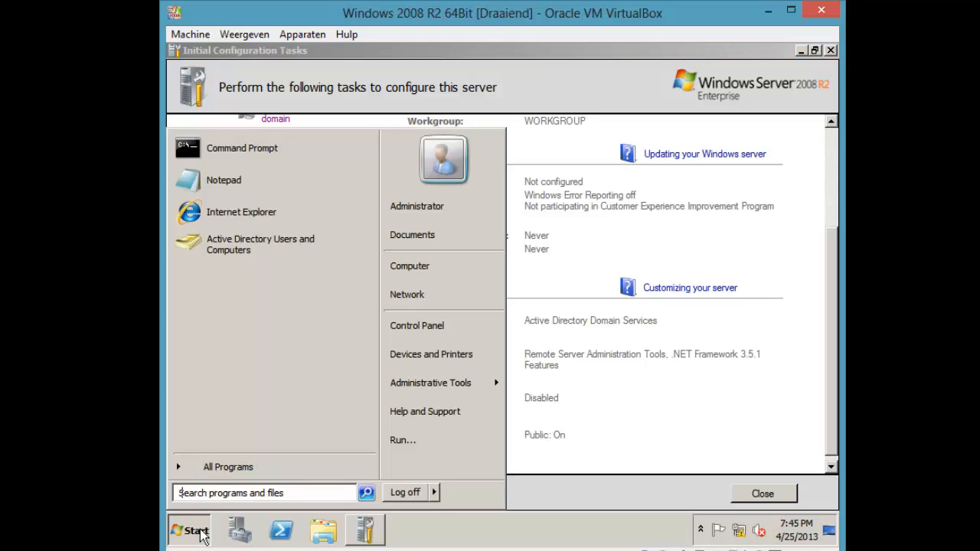
text(dcpromo)
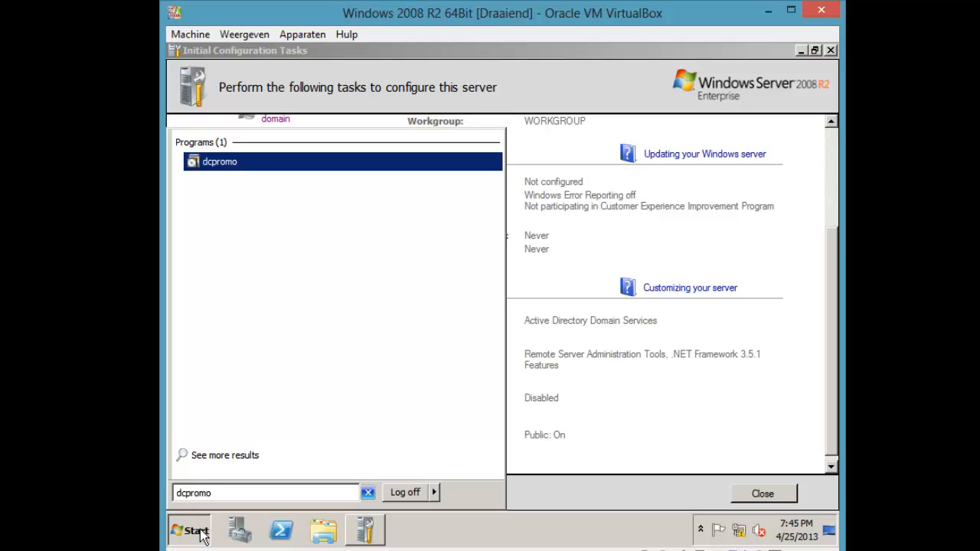
text(.ex)
key(BackSpace)
key(BackSpace)
key(BackSpace)
key(BackSpace)
text(.exe)
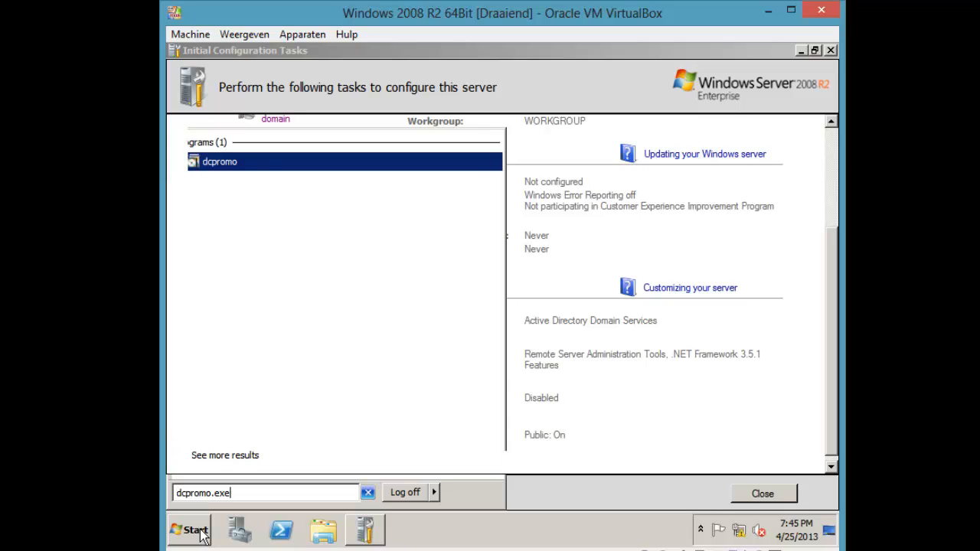
key(Return)
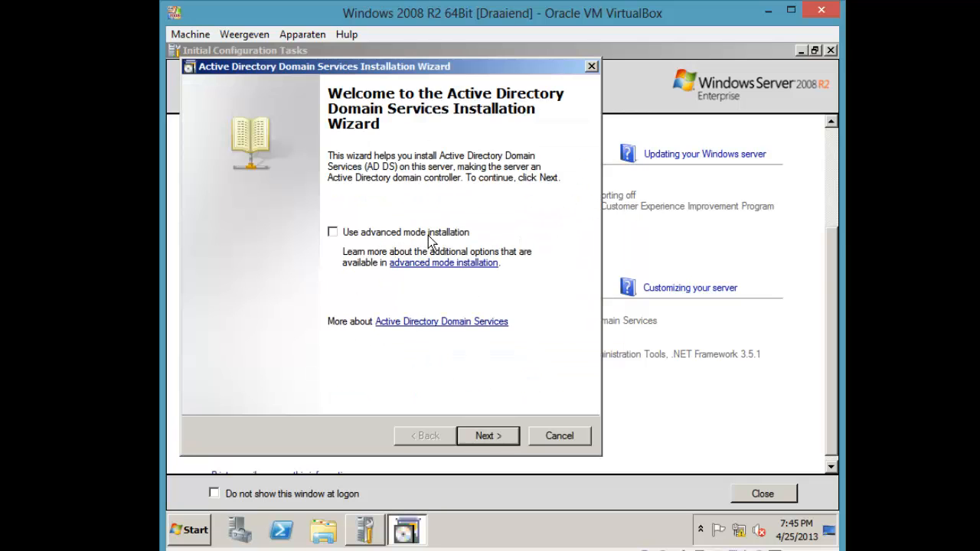
Pass the welcome and compatibility pages and choose 'Create a new domain in a new forest'
click(476, 435)
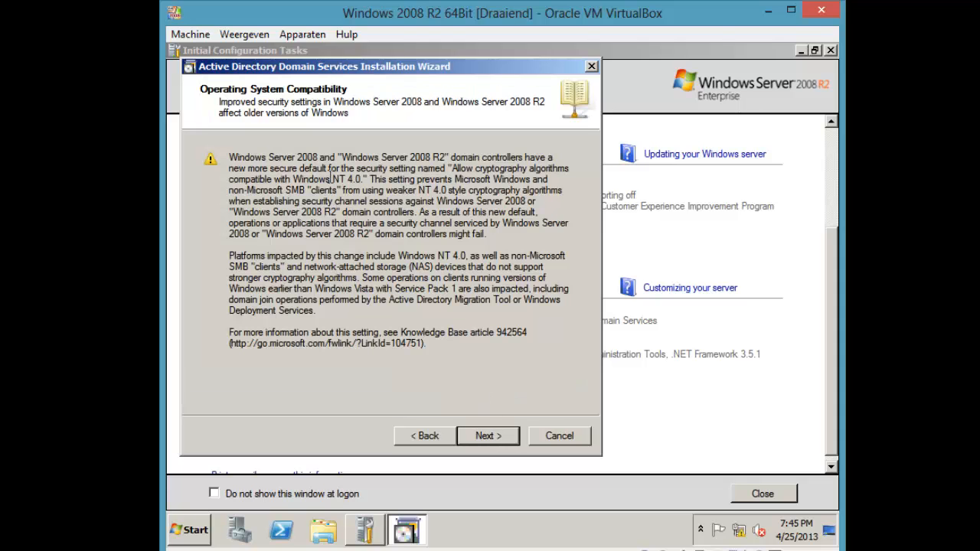
drag(247, 168, 413, 259)
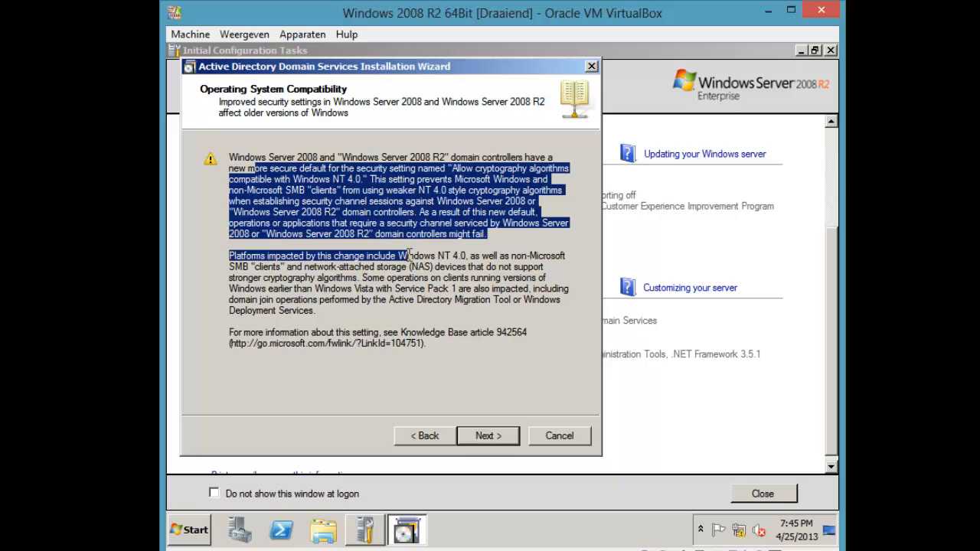
click(419, 277)
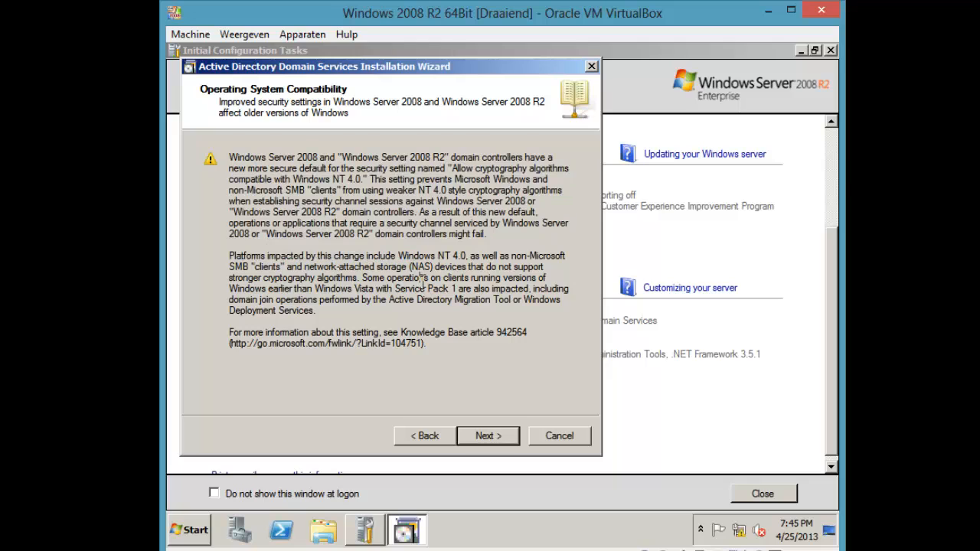
click(488, 436)
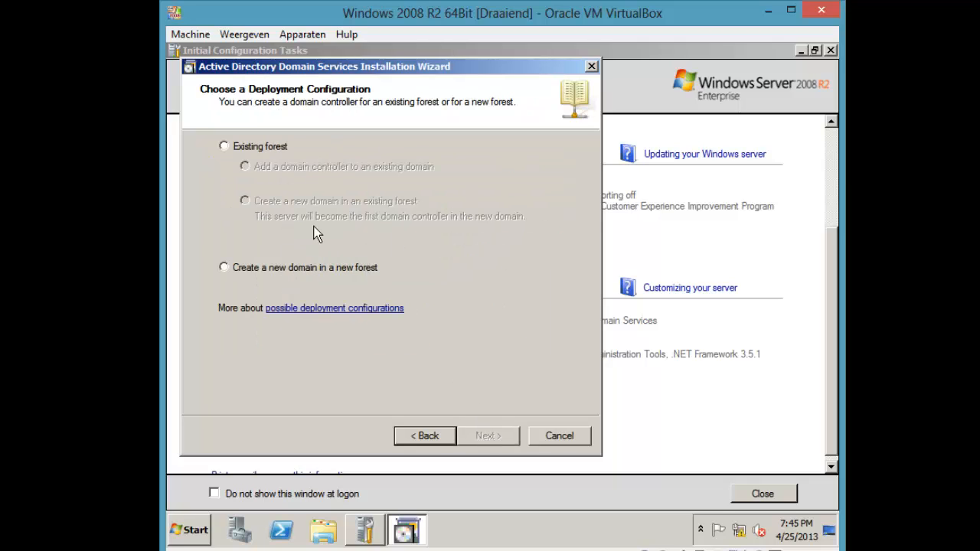
click(262, 268)
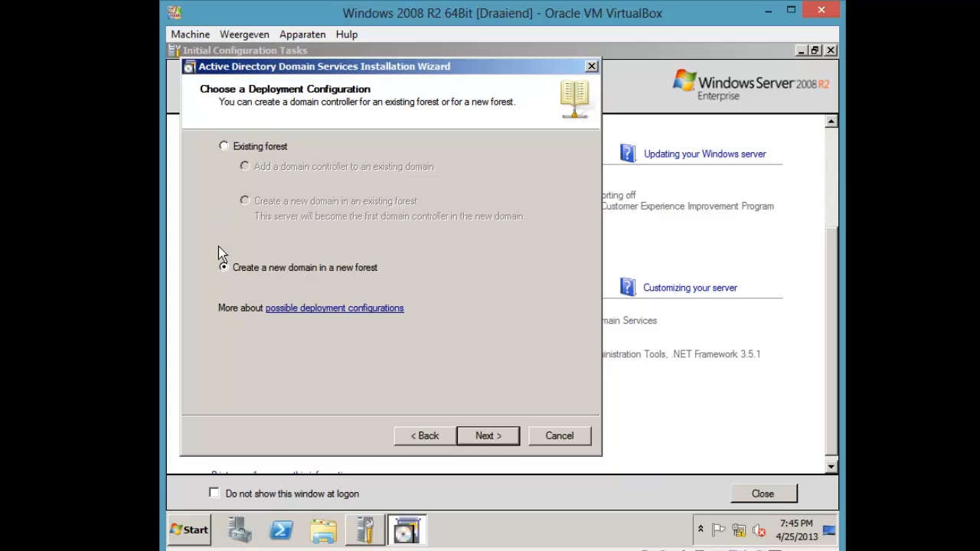
click(487, 436)
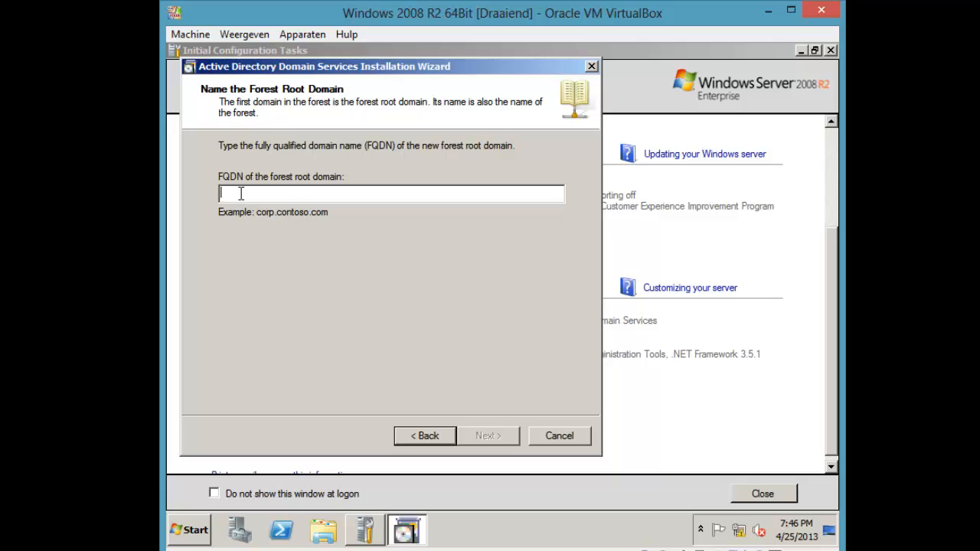
Enter YOLO.local as the forest root domain FQDN and submit it
text(Home)
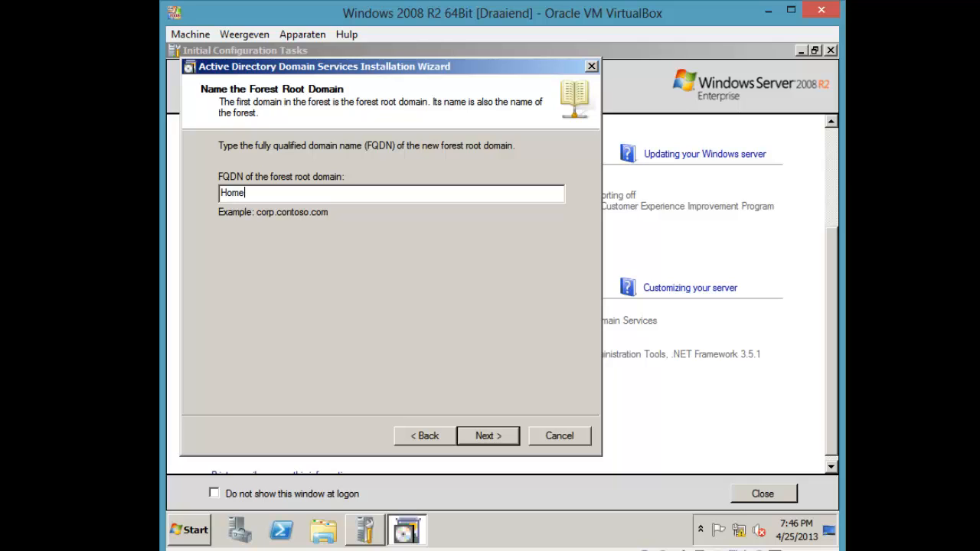
text(.local)
key(BackSpace)
key(BackSpace)
key(BackSpace)
key(BackSpace)
key(BackSpace)
key(BackSpace)
key(BackSpace)
key(BackSpace)
key(BackSpace)
key(BackSpace)
text(K)
key(BackSpace)
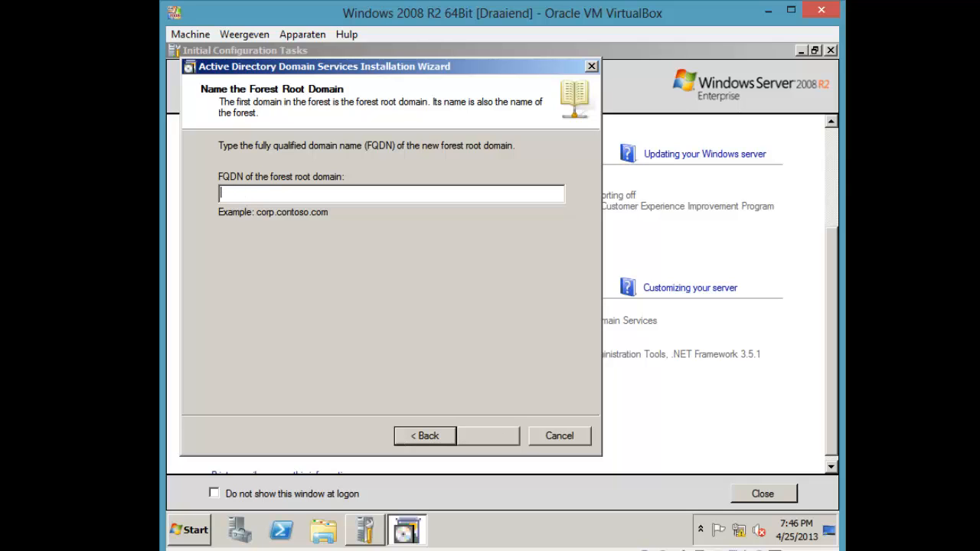
text(KFC.local)
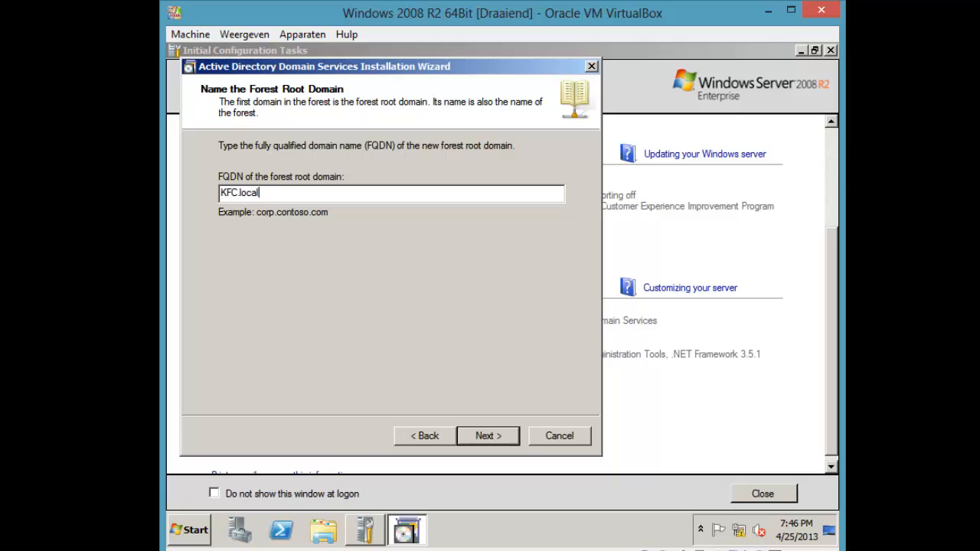
key(BackSpace)
key(BackSpace)
key(BackSpace)
key(BackSpace)
key(BackSpace)
key(BackSpace)
key(BackSpace)
key(BackSpace)
key(BackSpace)
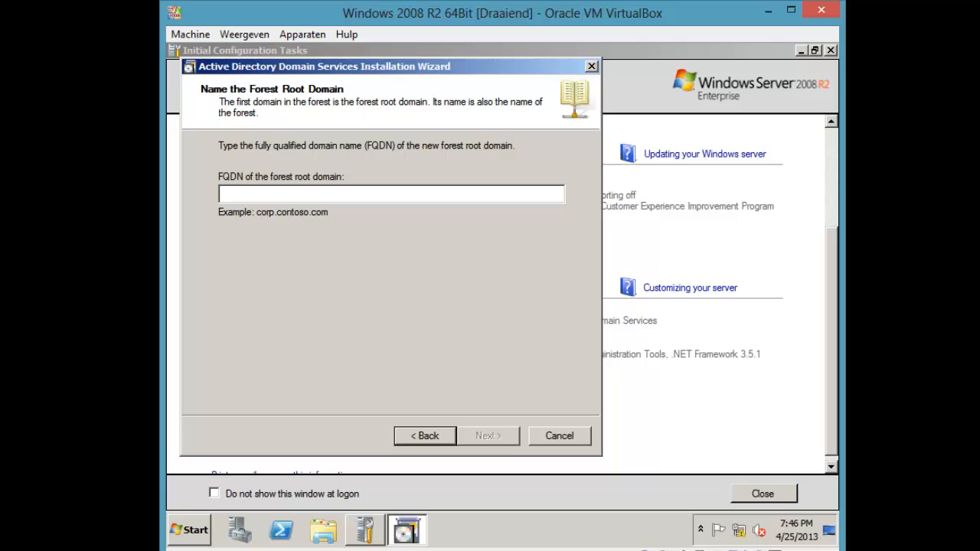
text(yolo.lo)
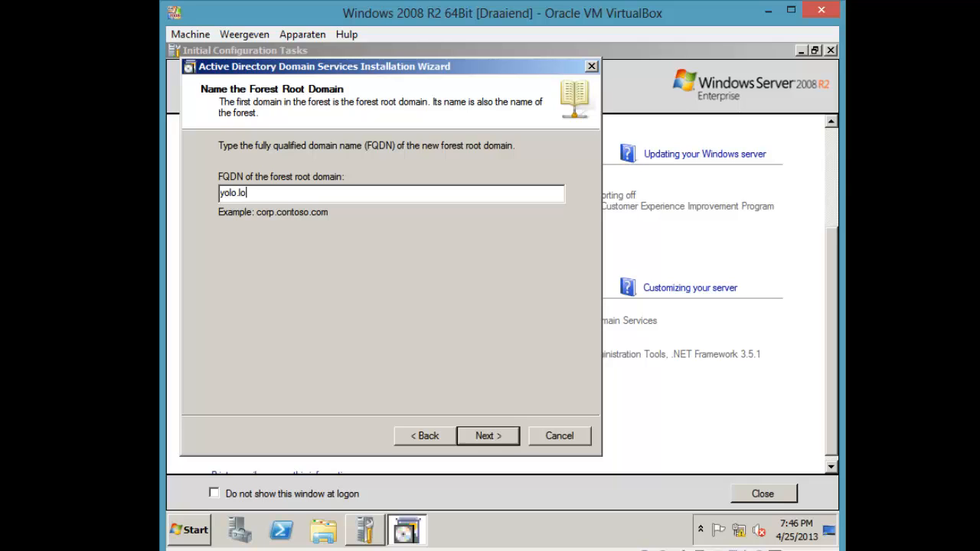
key(BackSpace)
key(BackSpace)
key(BackSpace)
key(BackSpace)
key(BackSpace)
key(BackSpace)
key(BackSpace)
text(YOLO.loca)
key(Return)
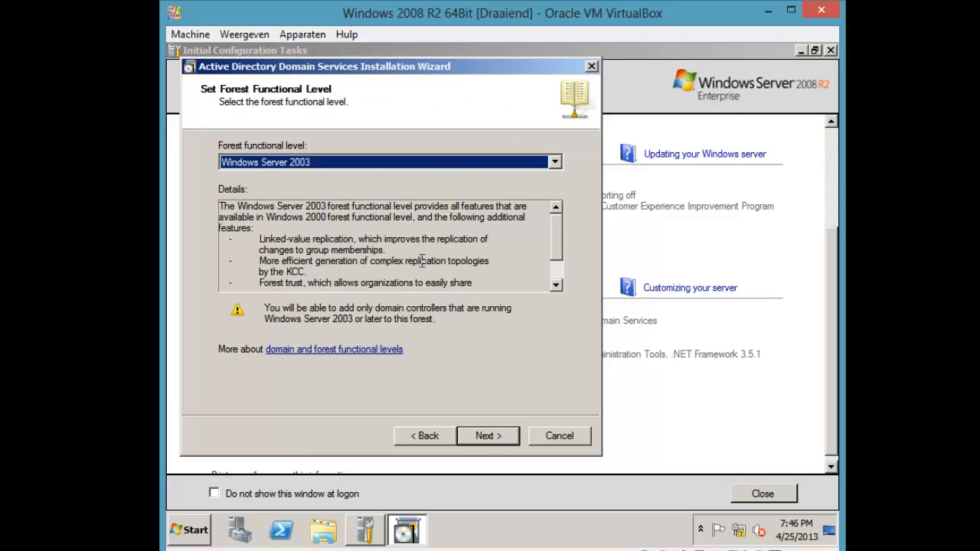
Browse the forest functional level choices and read the Windows Server 2003 level details
click(333, 166)
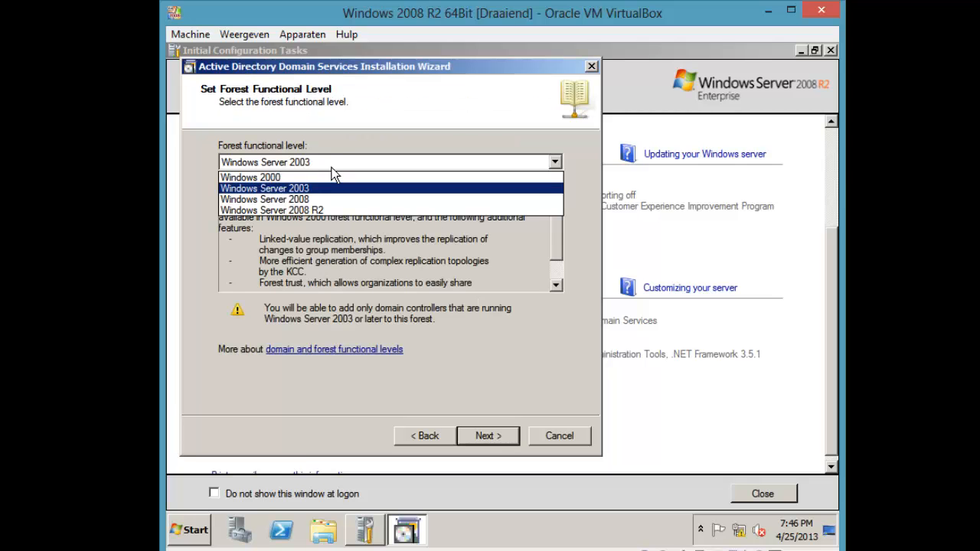
click(318, 190)
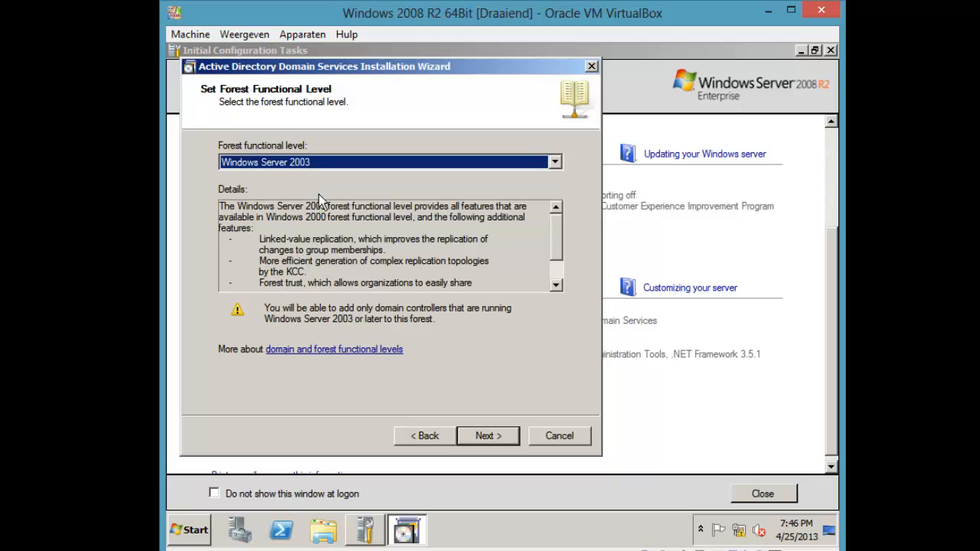
drag(328, 216, 453, 216)
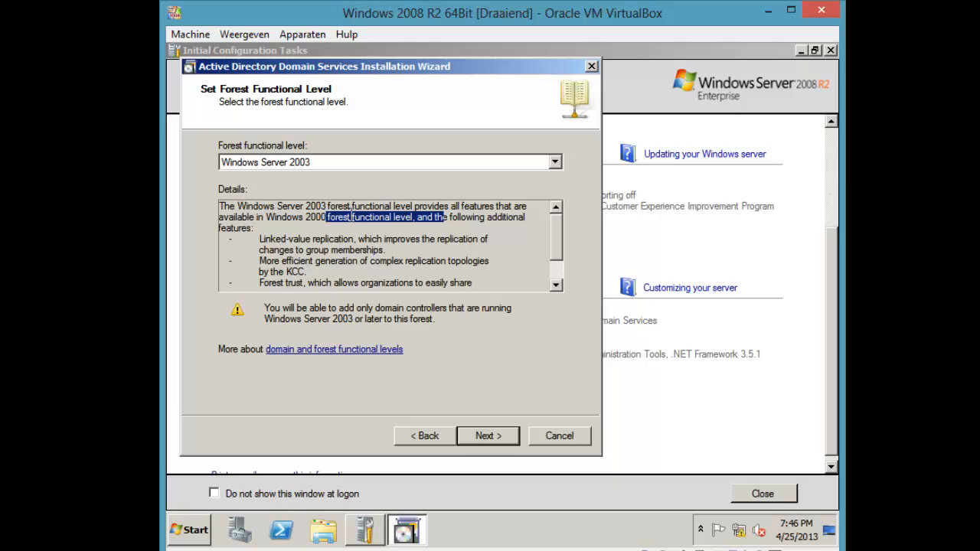
scroll(354, 218, down, 1)
scroll(357, 220, up, 1)
scroll(366, 219, down, 1)
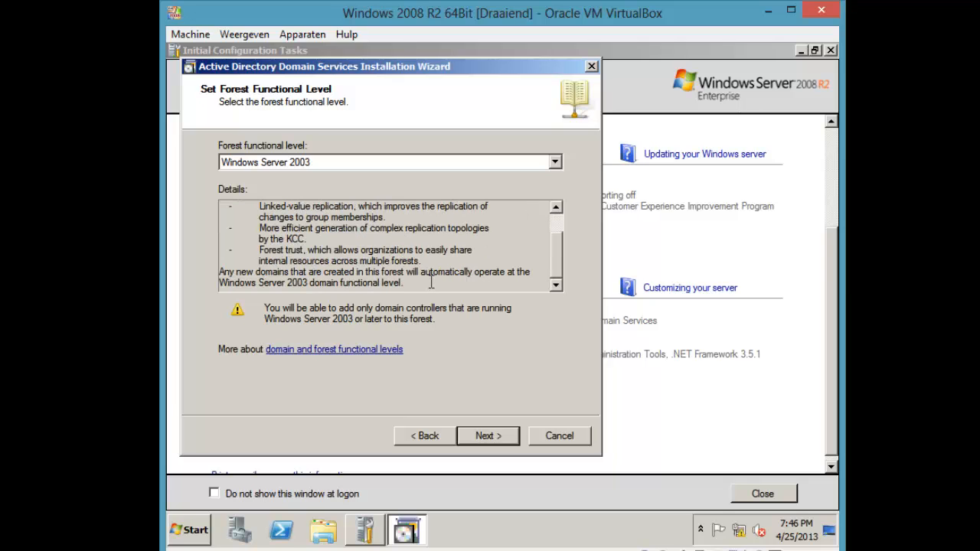
drag(431, 283, 290, 239)
scroll(291, 234, up, 1)
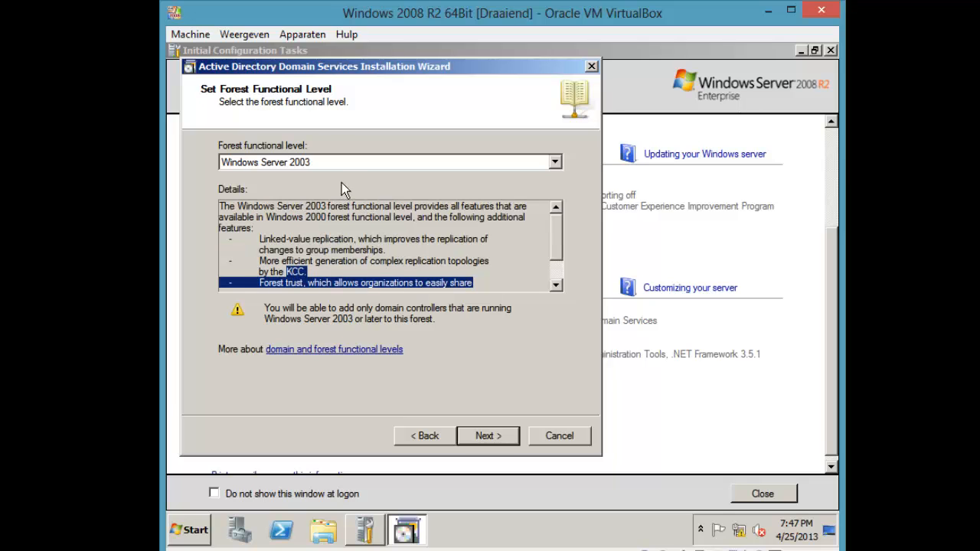
Set the forest functional level to Windows Server 2008 R2 and continue
click(345, 163)
click(344, 209)
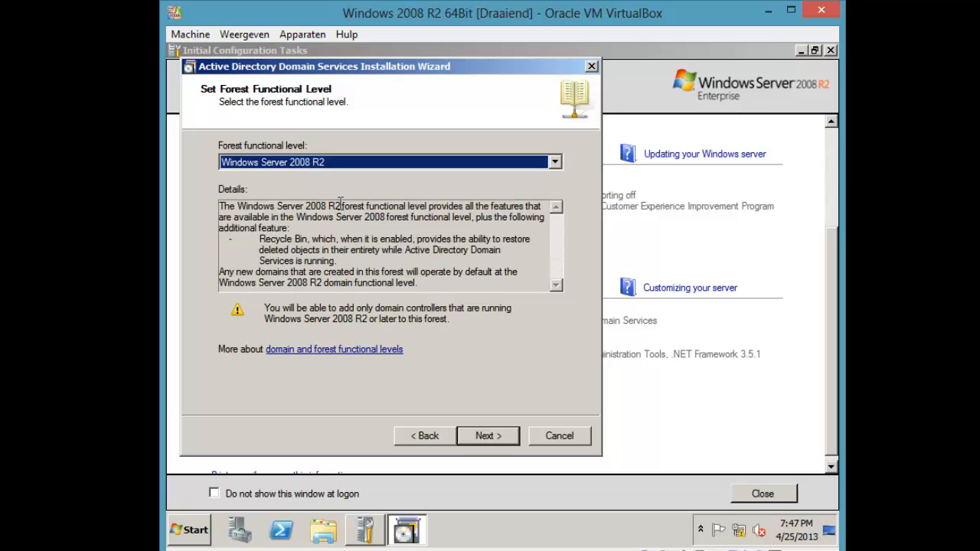
drag(220, 207, 370, 251)
drag(429, 280, 217, 202)
click(245, 216)
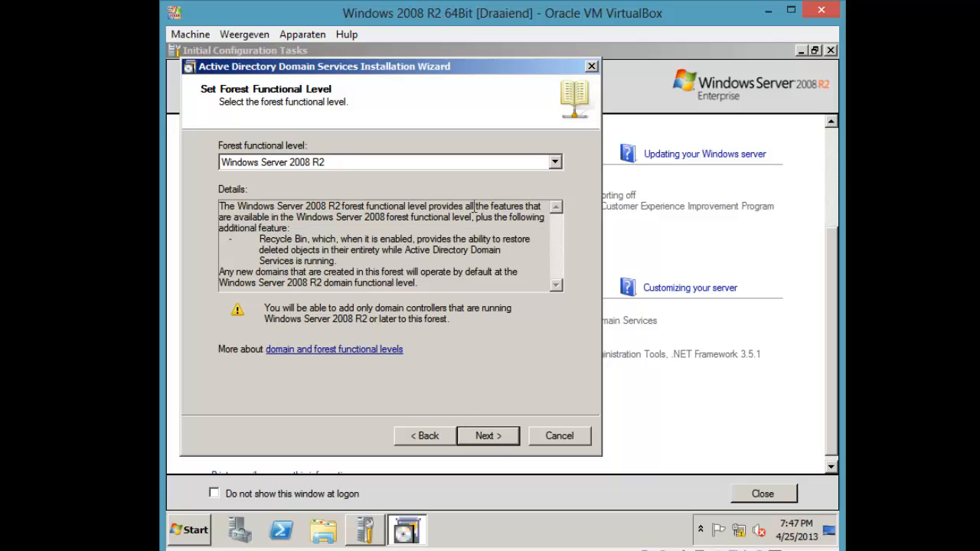
click(473, 164)
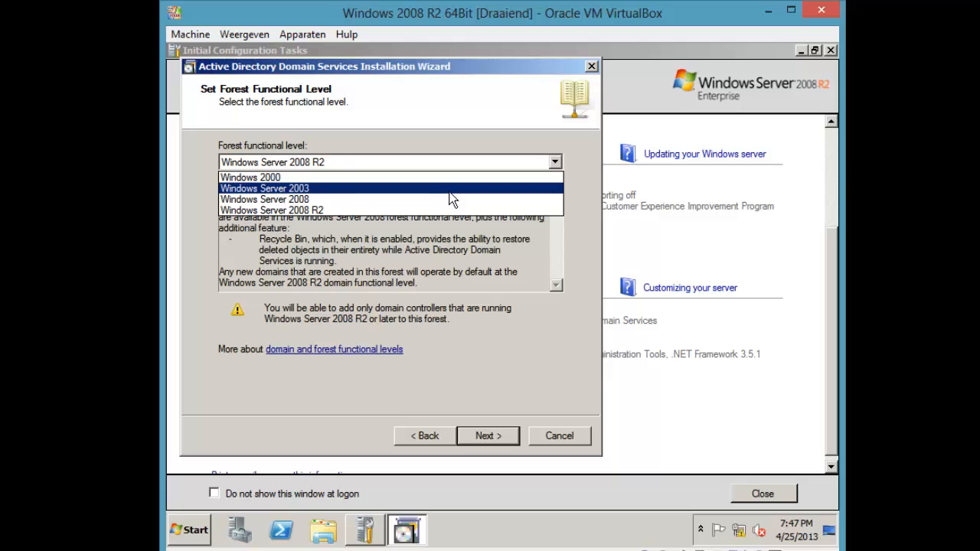
click(472, 163)
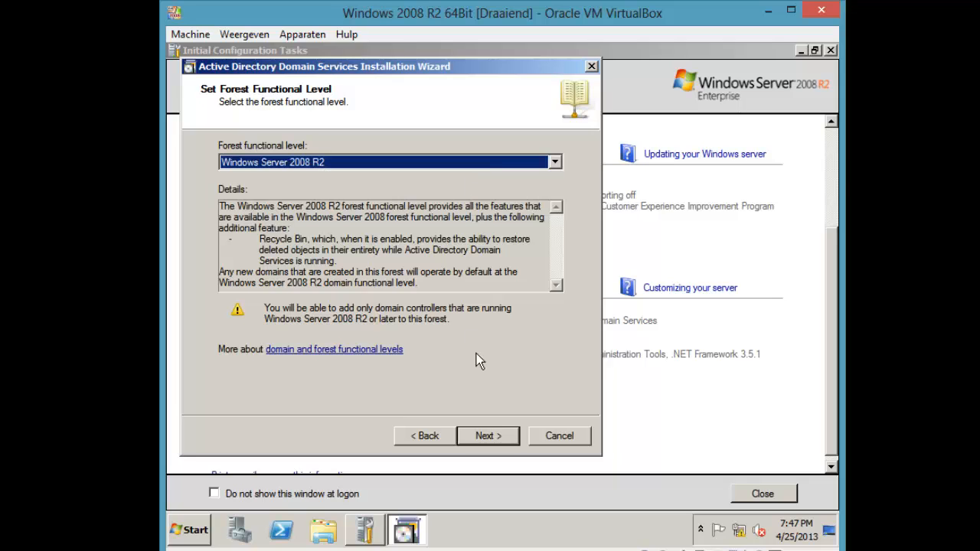
click(498, 435)
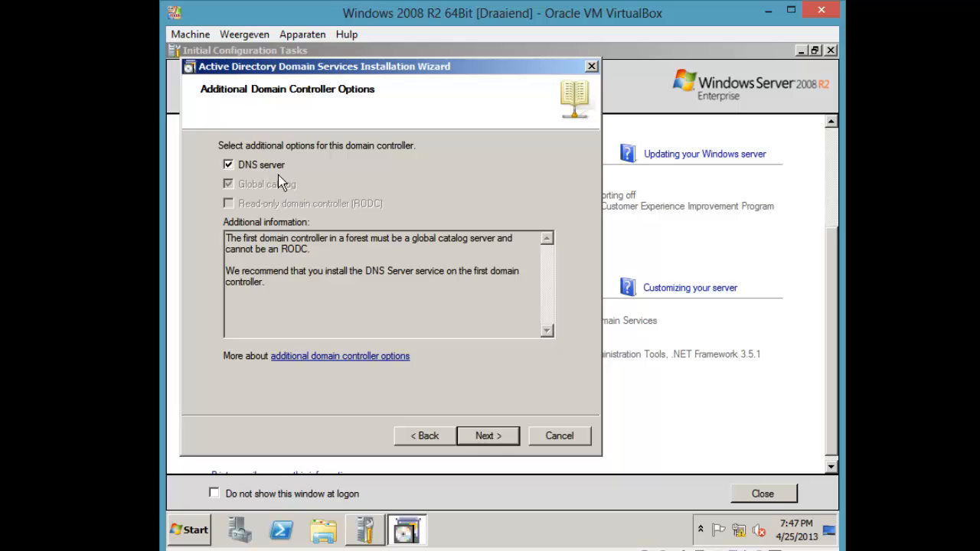
Keep DNS server selected and accept the DNS delegation warning
click(495, 435)
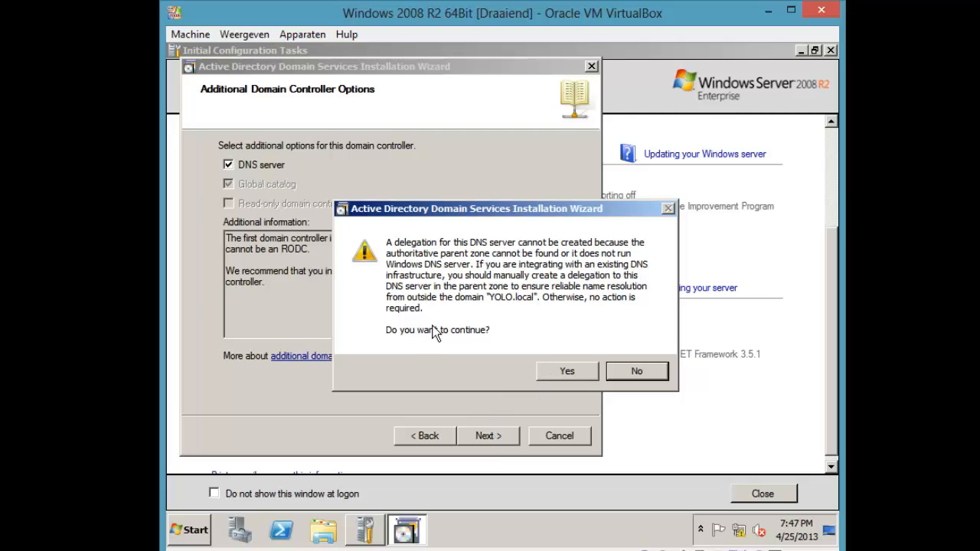
click(565, 369)
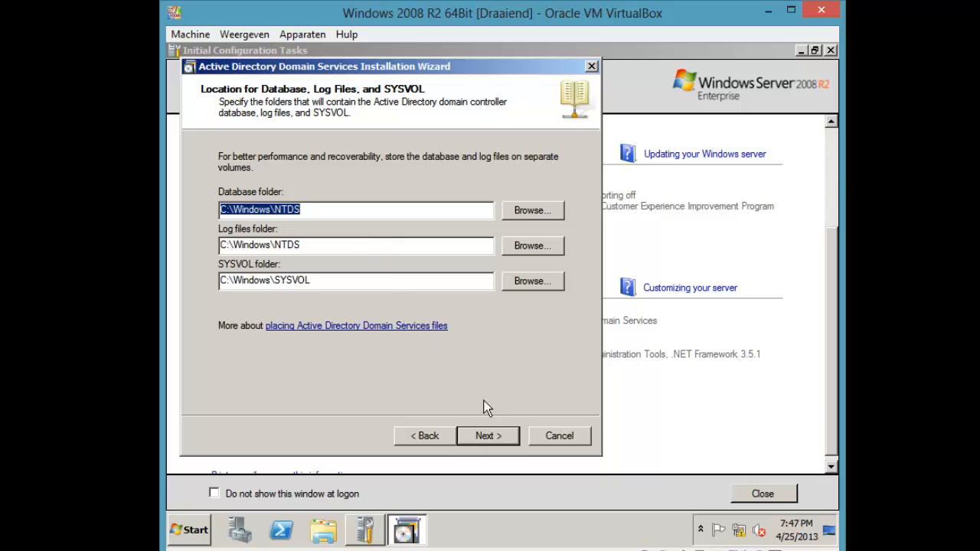
Keep the default C:\Windows\NTDS database, log and SYSVOL folder paths and continue
click(343, 284)
drag(342, 284, 227, 281)
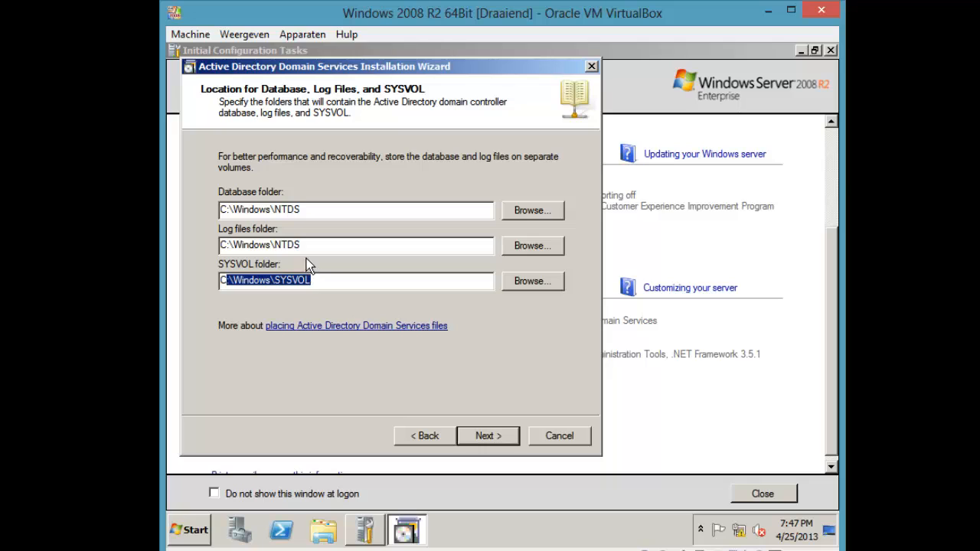
drag(307, 247, 191, 248)
drag(317, 209, 220, 209)
click(314, 208)
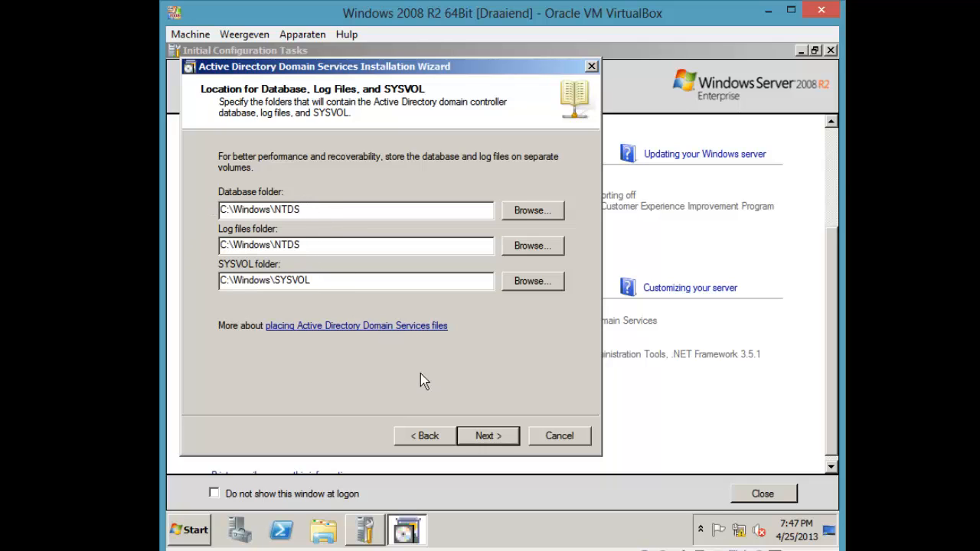
click(495, 437)
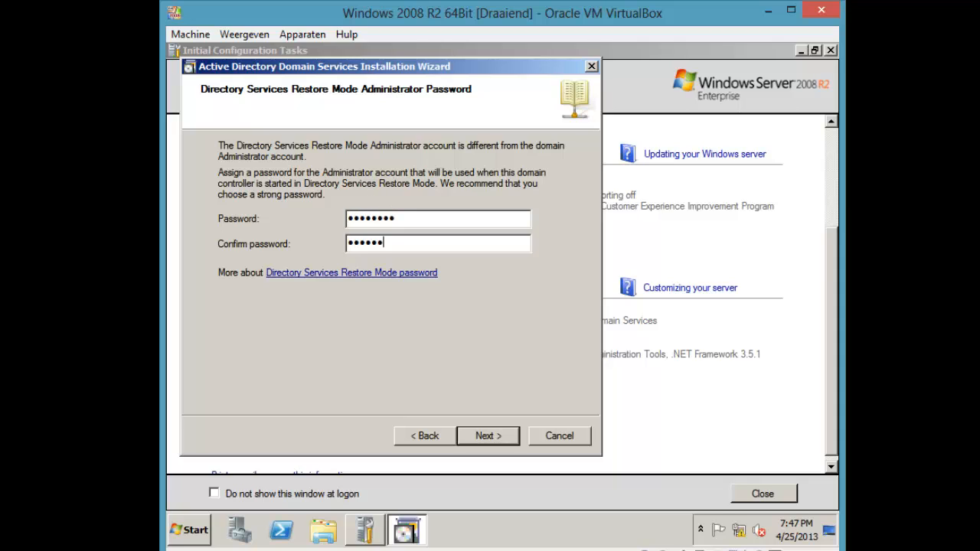
Enter and confirm the Restore Mode administrator password, then proceed to the summary
text(rd)
key(Return)
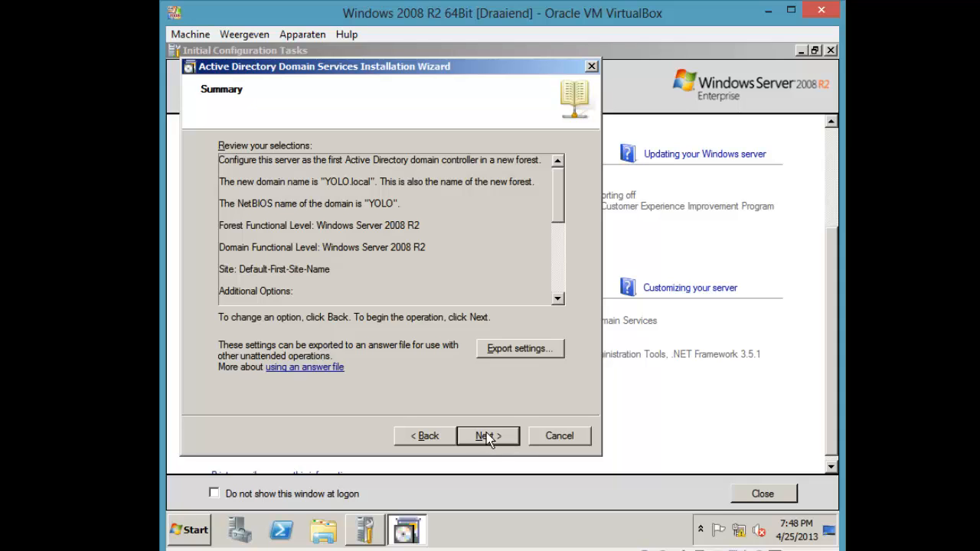
Run the AD DS configuration for YOLO.local, then begin adding a server role after restart
click(507, 435)
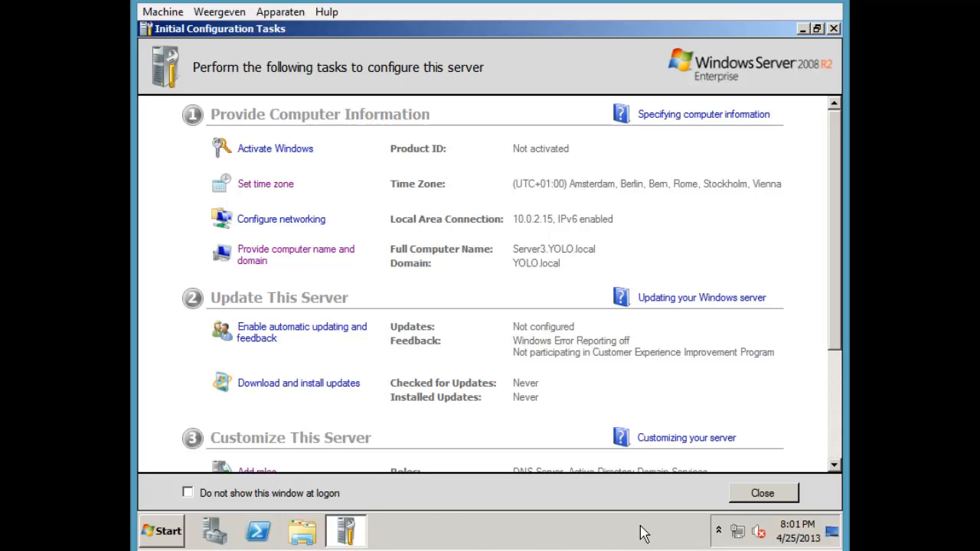
click(735, 533)
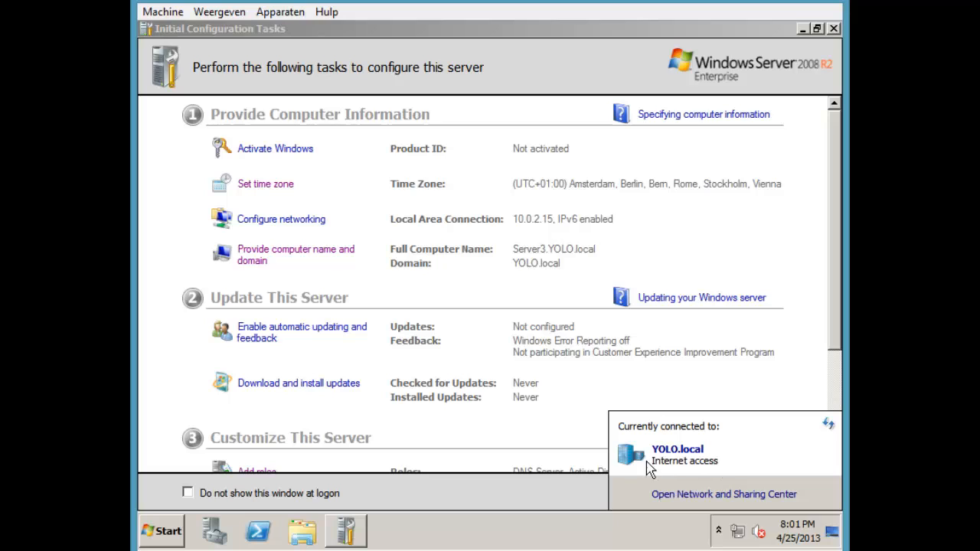
click(506, 532)
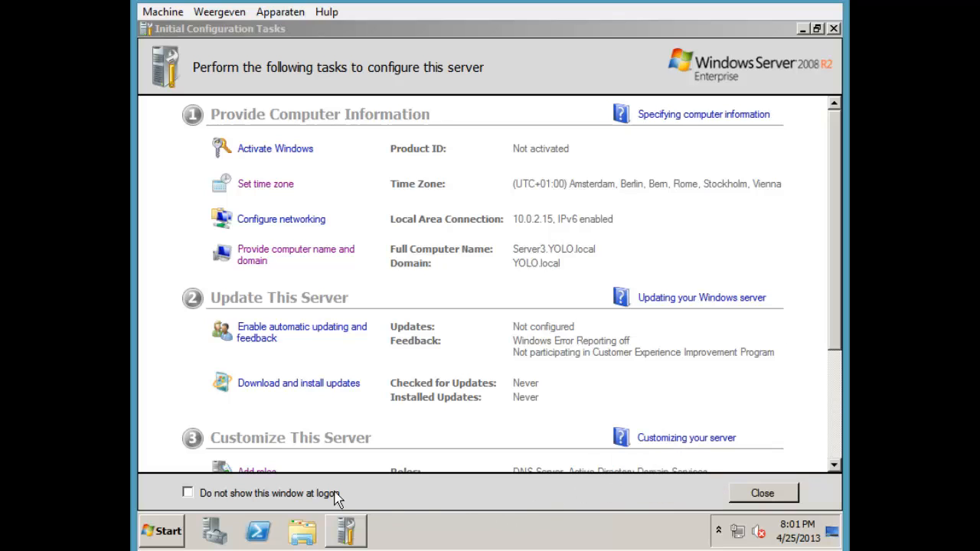
drag(836, 278, 753, 357)
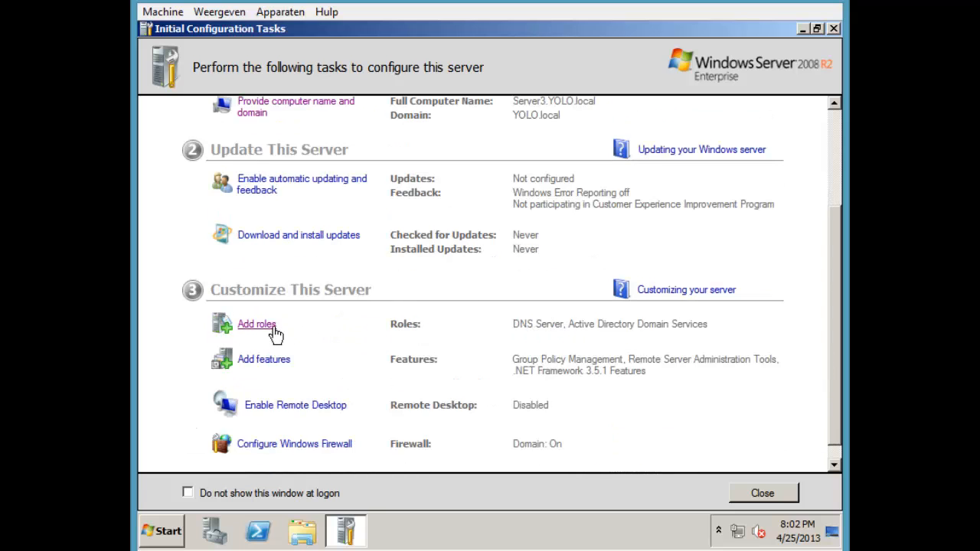
click(265, 328)
Launch Active Directory Users and Computers and browse YOLO.local's containers, including Users
click(162, 530)
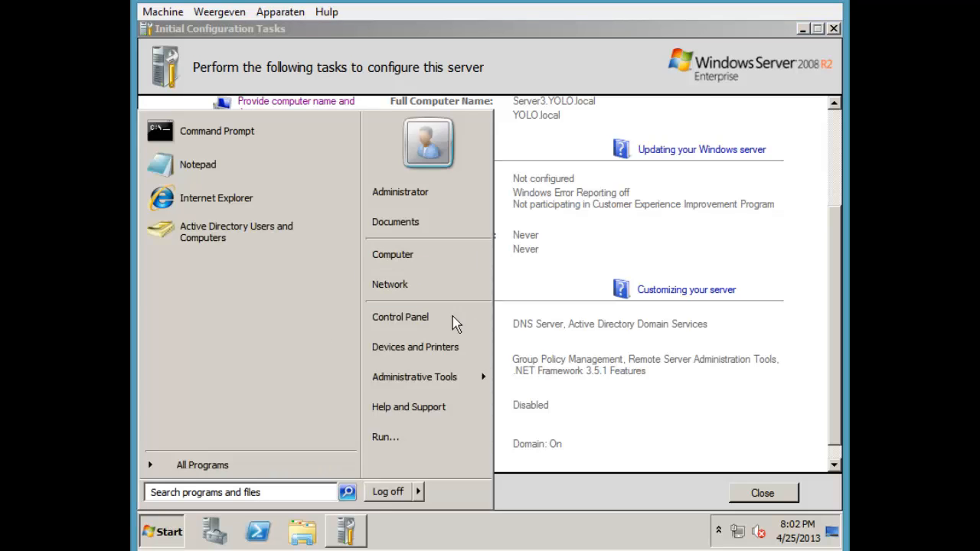
mouse_move(415, 377)
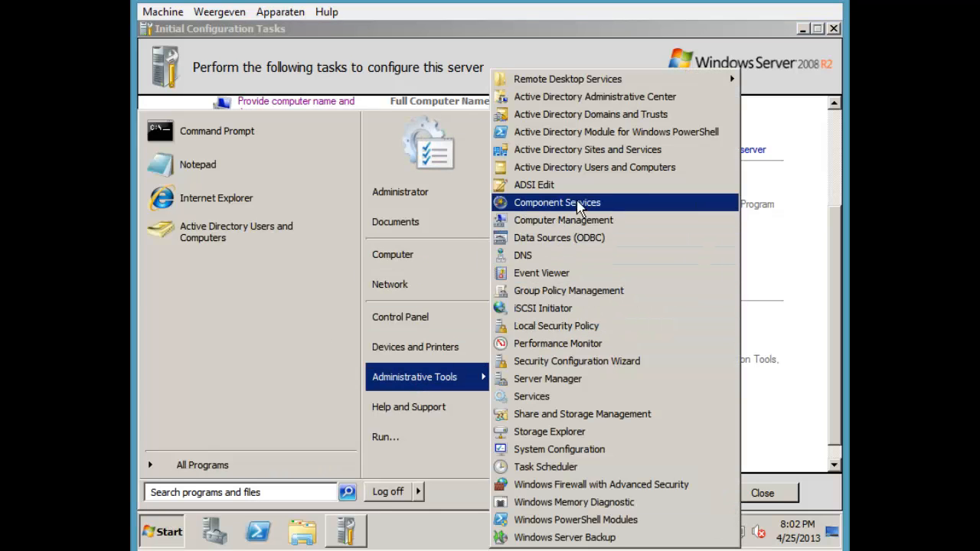
click(590, 170)
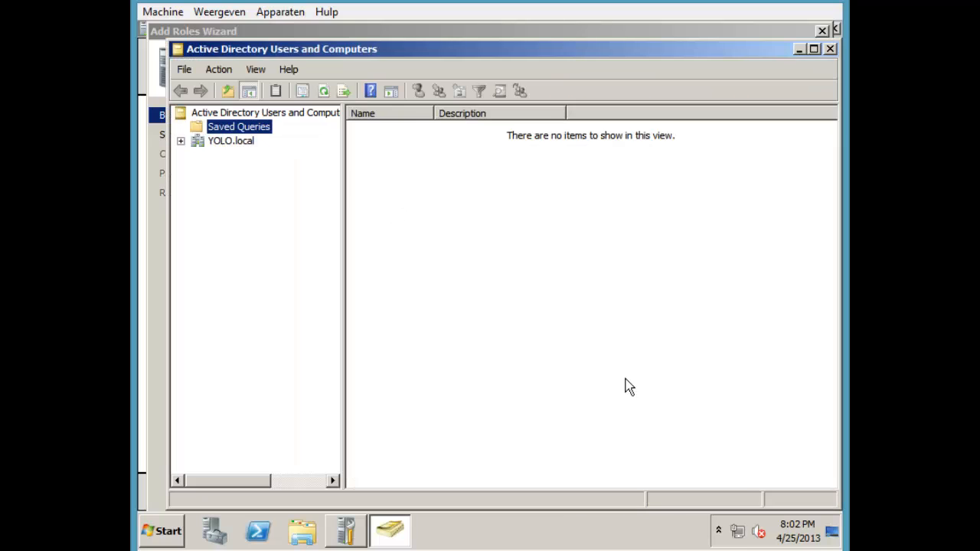
click(245, 146)
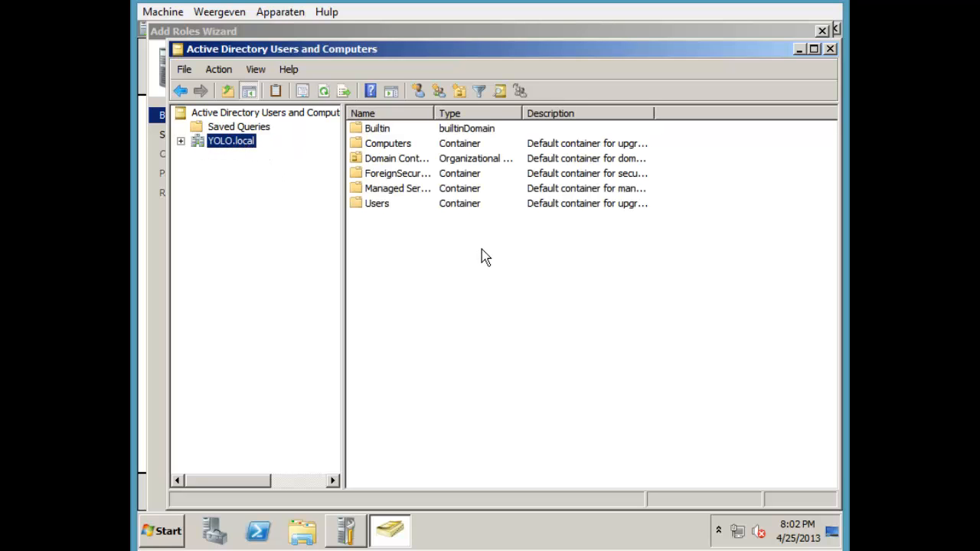
drag(470, 240, 376, 213)
double_click(377, 205)
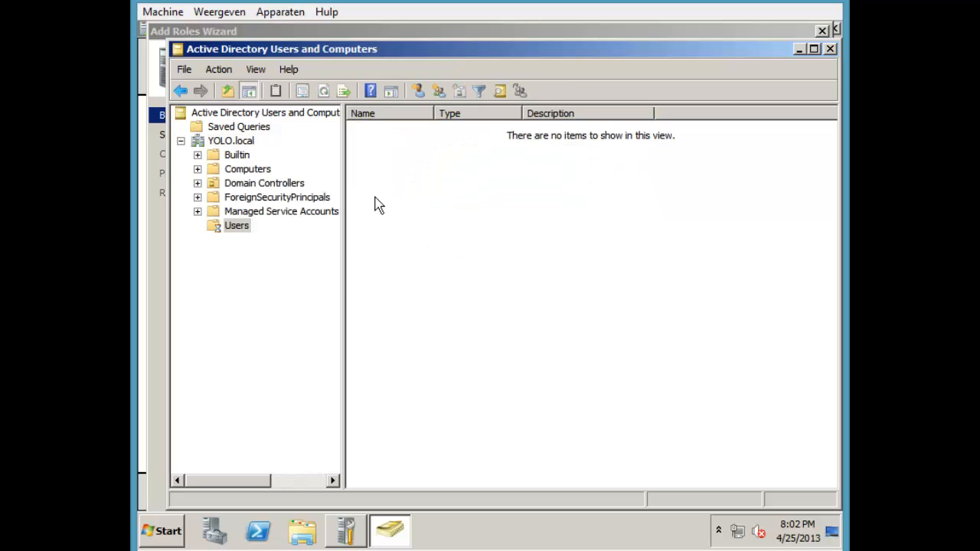
drag(523, 410, 449, 135)
click(709, 216)
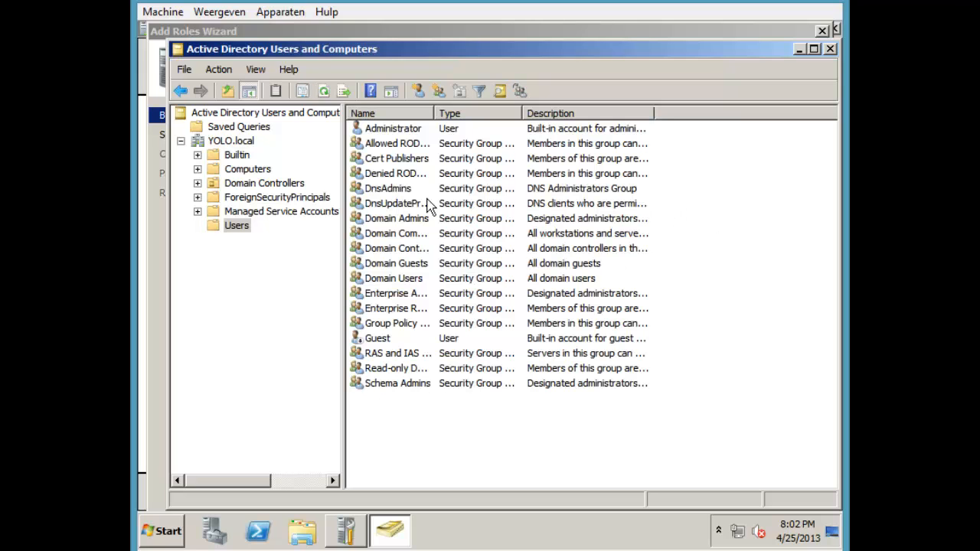
click(224, 142)
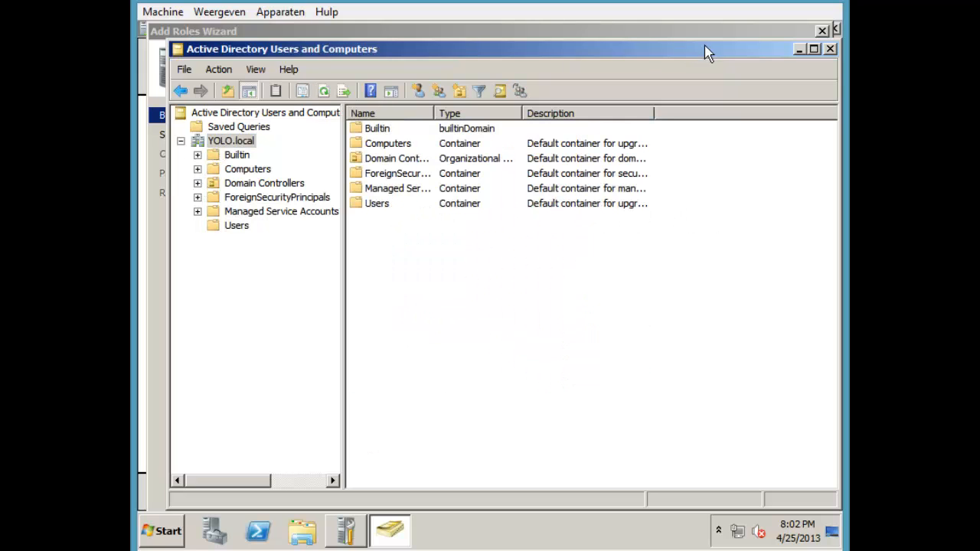
Close Active Directory Users and Computers, choose the DHCP Server role, and reach the 10.0.2.15 binding page
click(830, 51)
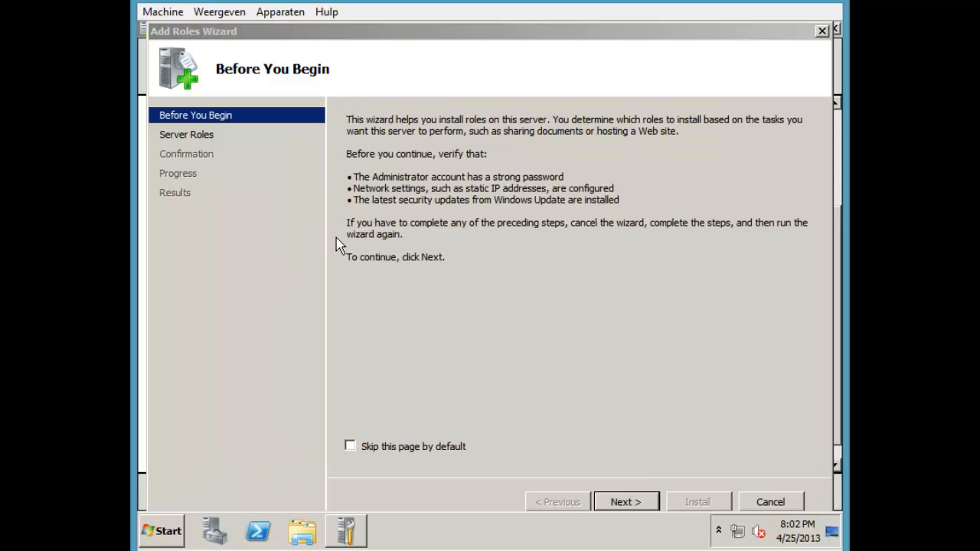
click(642, 504)
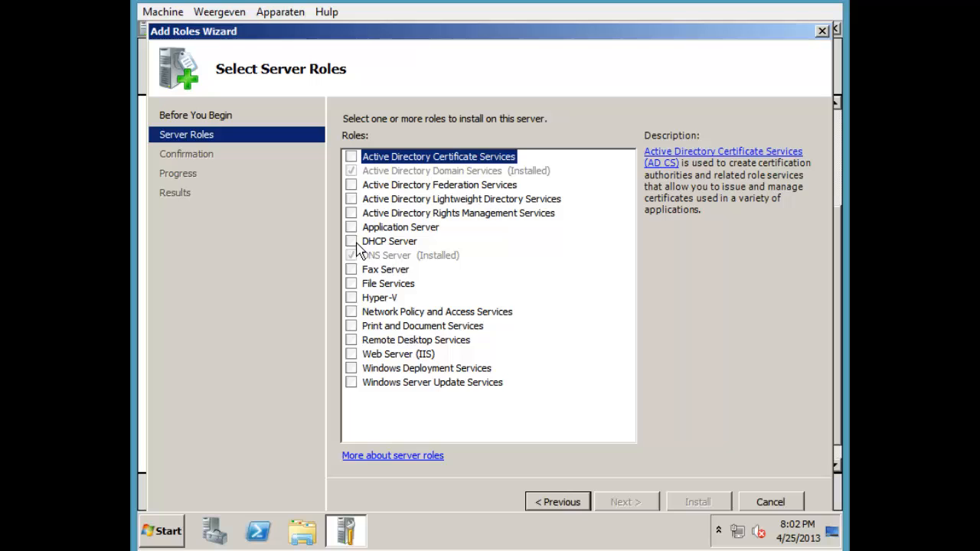
click(353, 241)
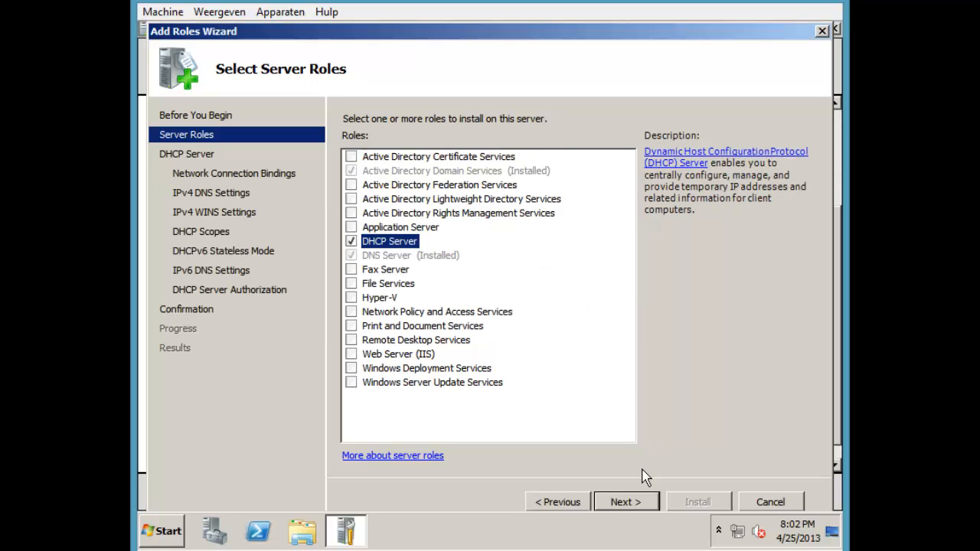
click(636, 505)
click(636, 504)
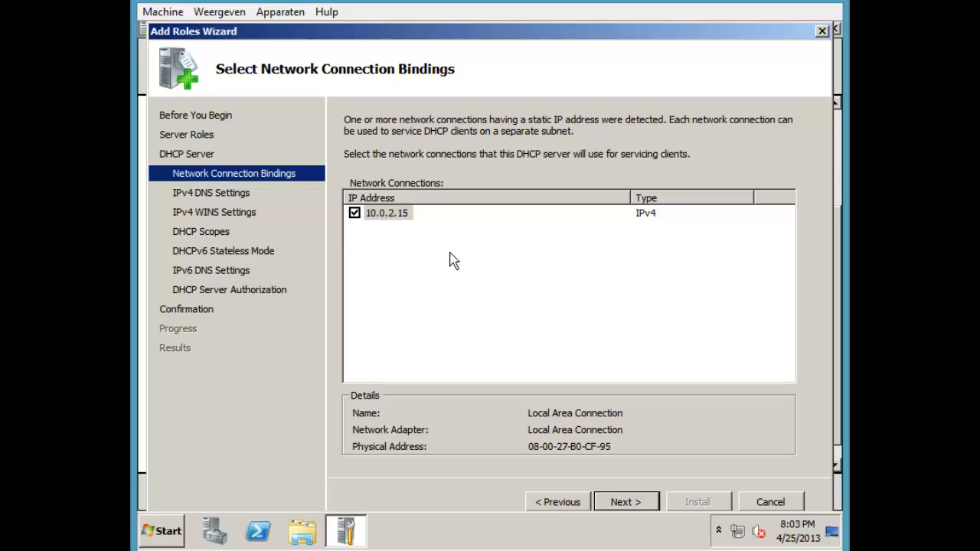
Set and validate 10.0.2.15 as the preferred IPv4 DNS server address
click(628, 502)
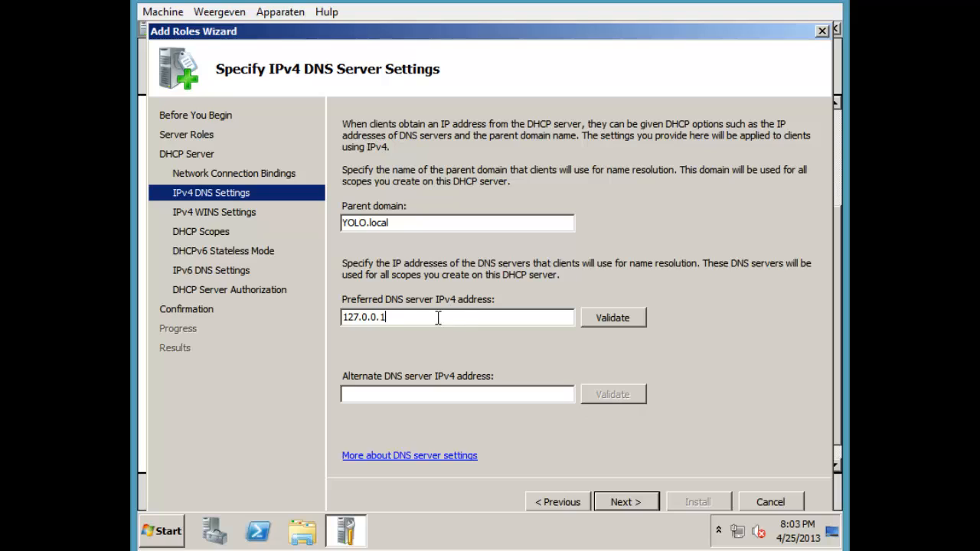
drag(439, 318, 341, 318)
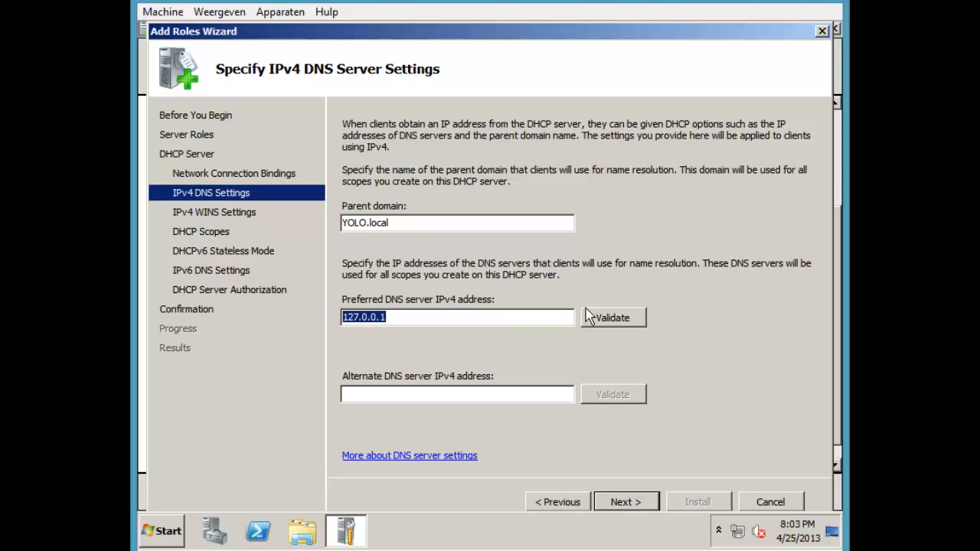
click(613, 318)
drag(512, 317, 335, 341)
text(10.)
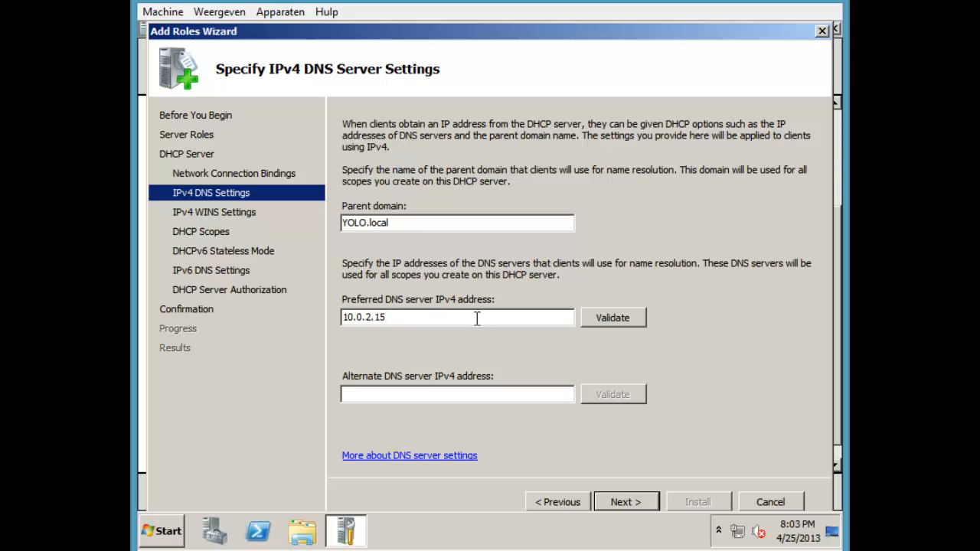
drag(471, 320, 391, 331)
drag(407, 319, 328, 325)
click(428, 324)
click(597, 318)
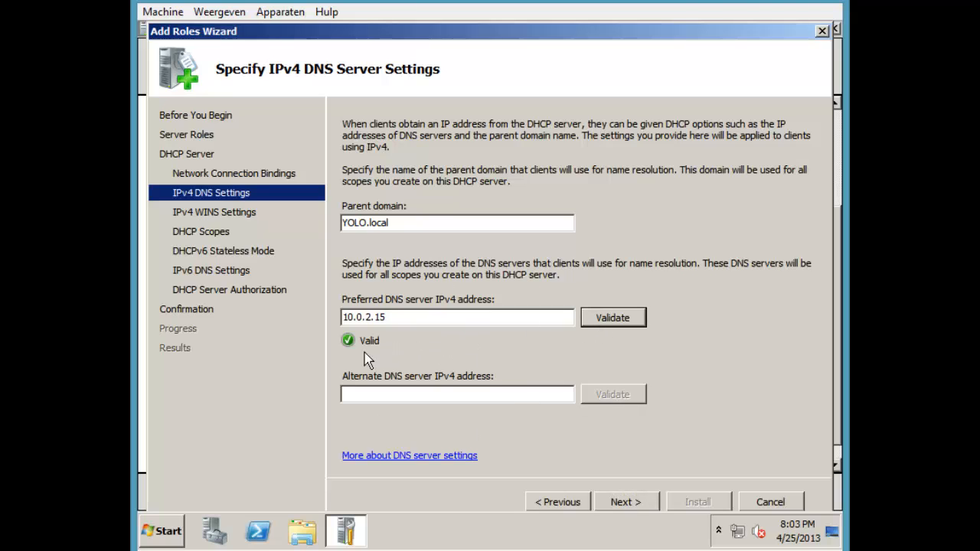
click(643, 504)
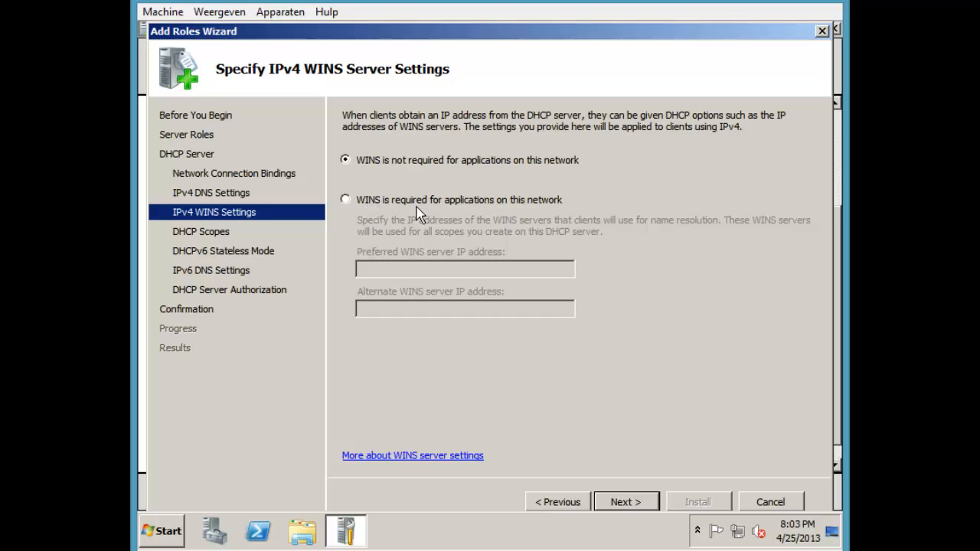
Keep WINS not required and look up \\server3 via Start search before moving on
click(346, 200)
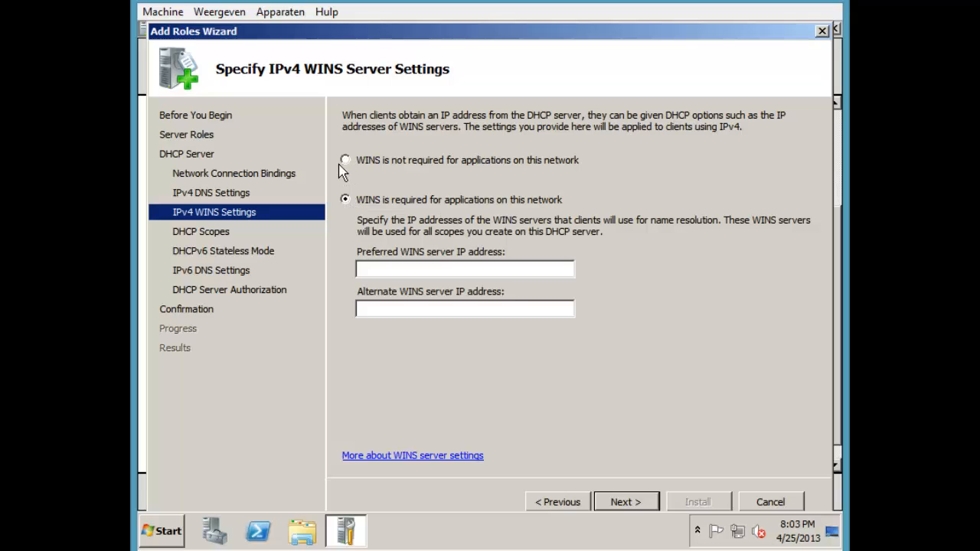
click(346, 161)
key(super)
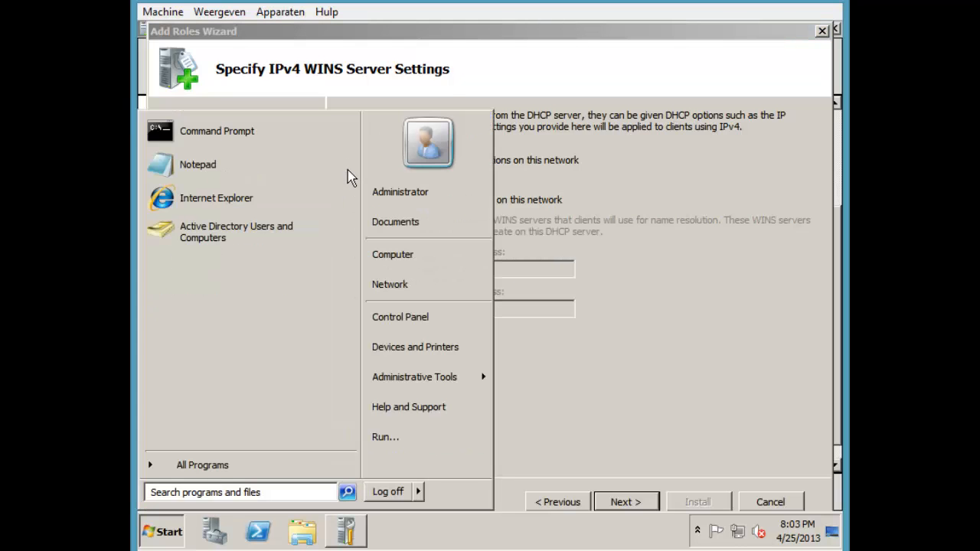
text(\\)
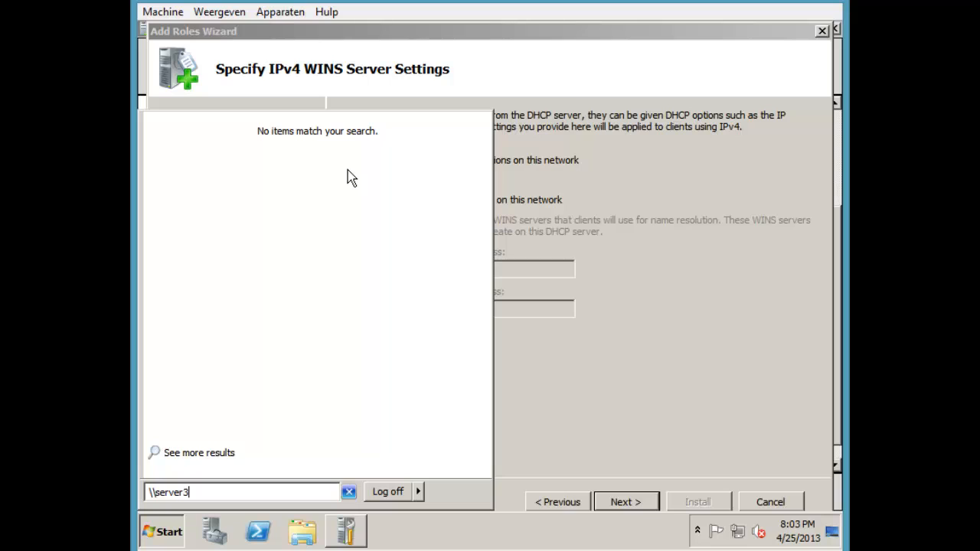
text(server3\)
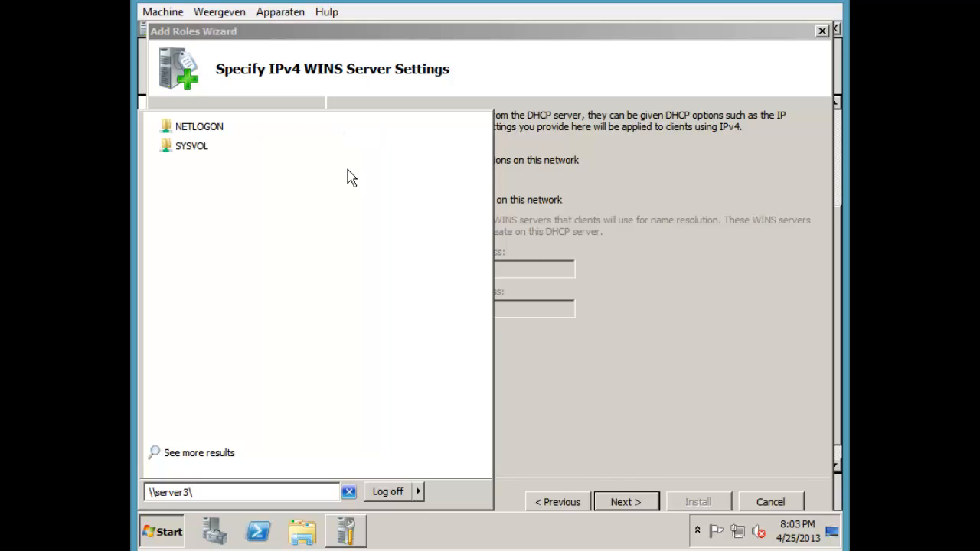
key(BackSpace)
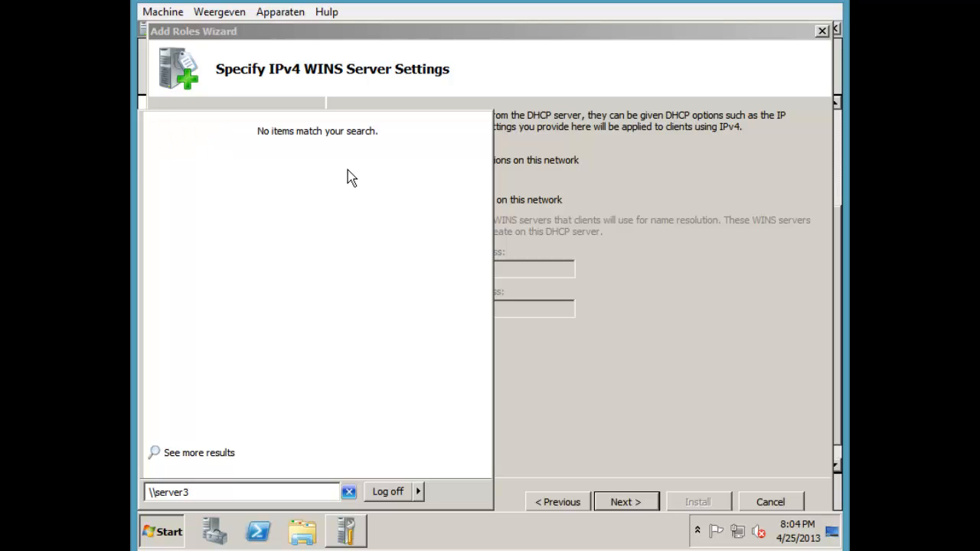
key(Escape)
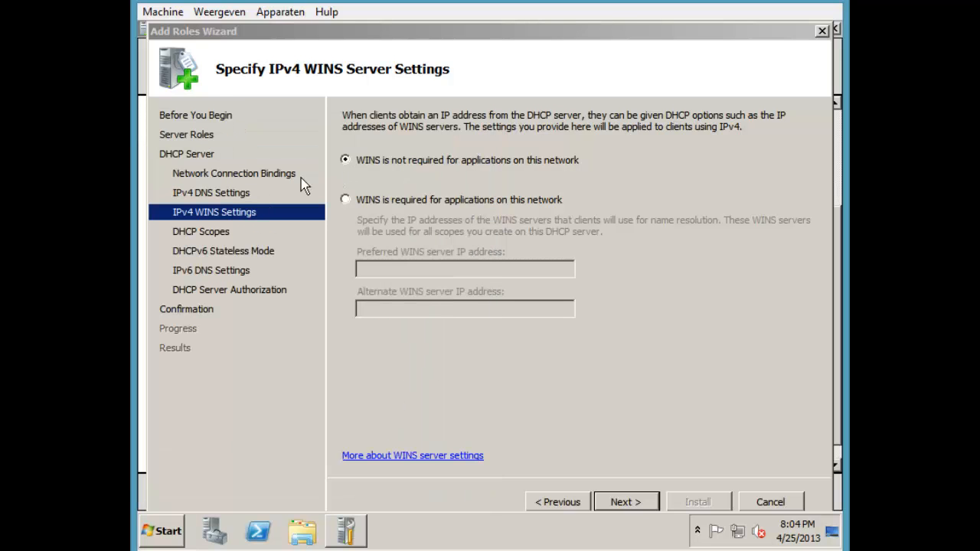
click(628, 502)
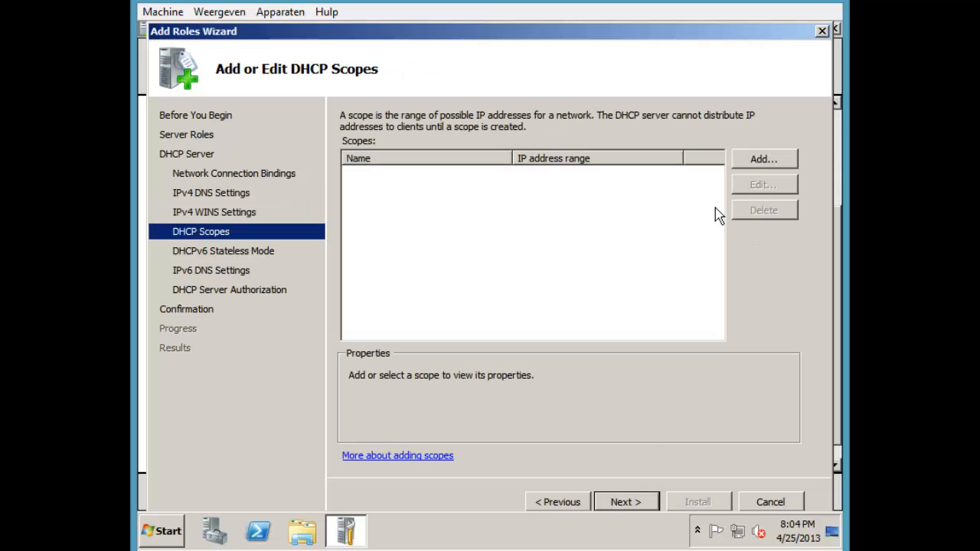
Add DHCP scope Yolo: range 10.0.2.100–10.0.2.200, mask 255.255.255.0, gateway 10.0.2.2
click(766, 161)
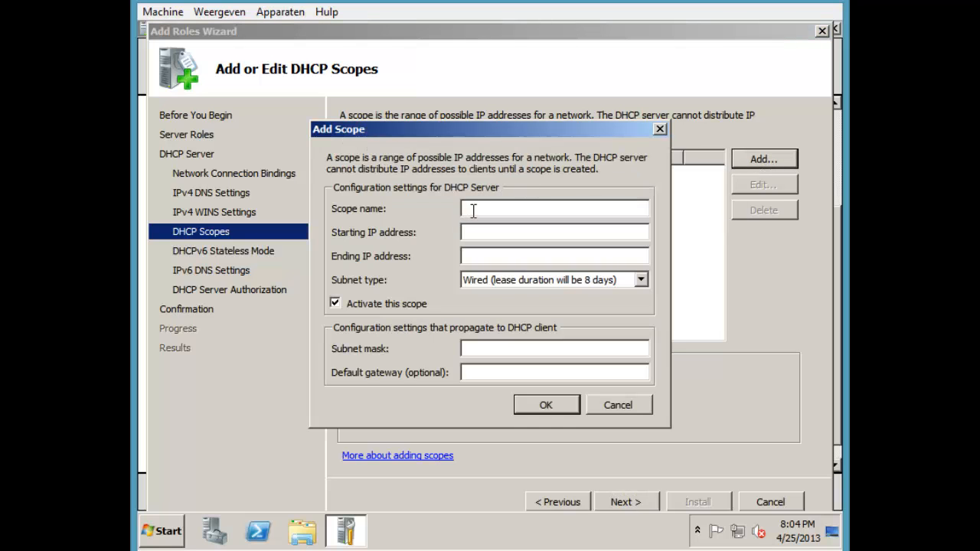
text(Yo)
text(00)
key(Tab)
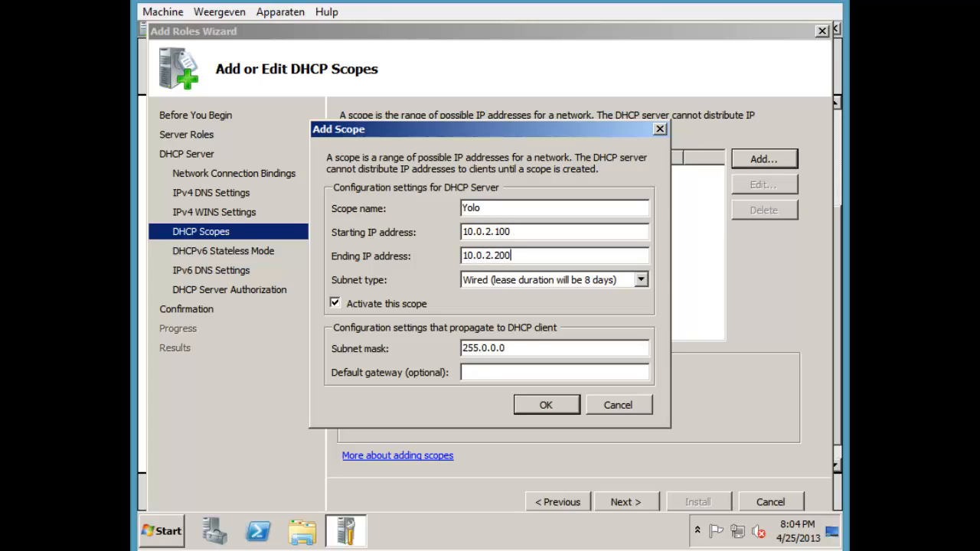
drag(534, 346, 433, 356)
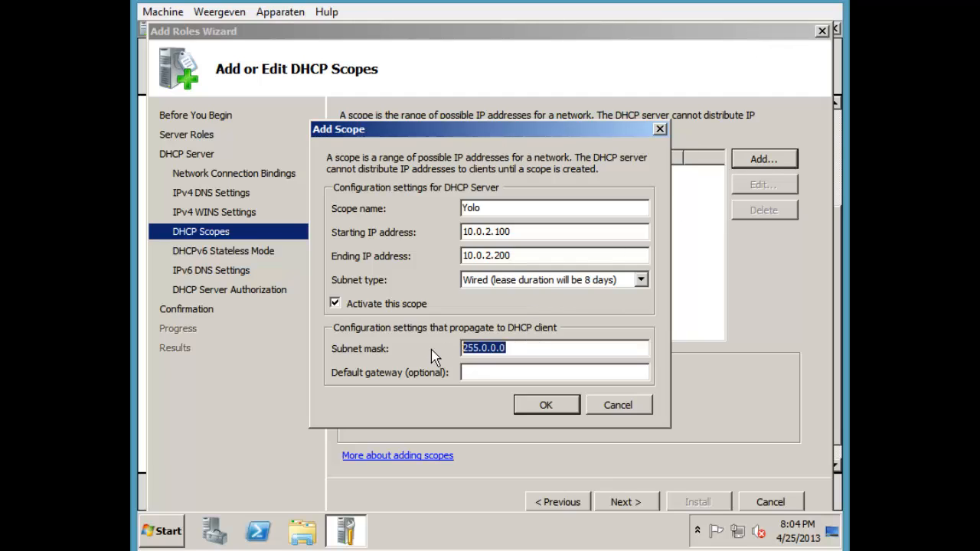
text(255.255.)
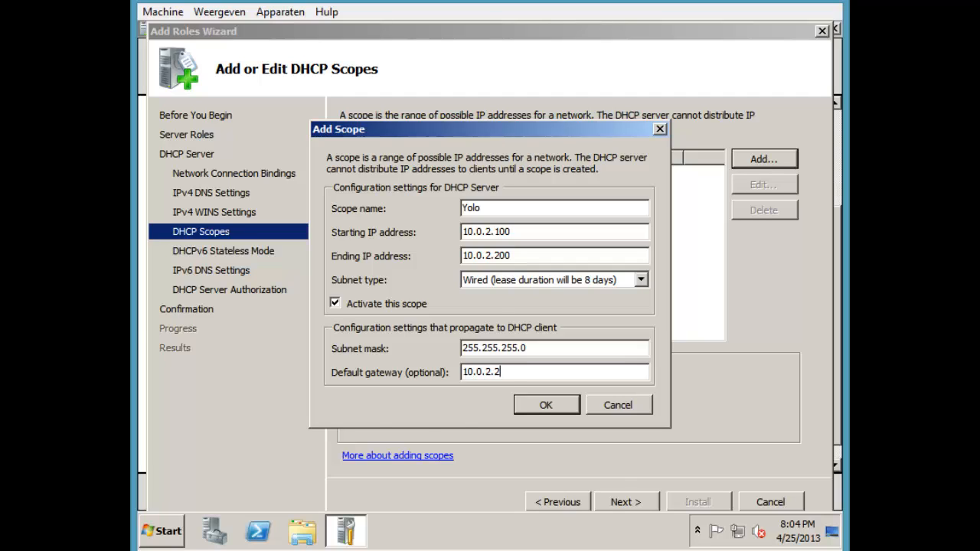
Check the network configuration with ipconfig /all, then save the Yolo scope
key(super+r)
key(Return)
text(i)
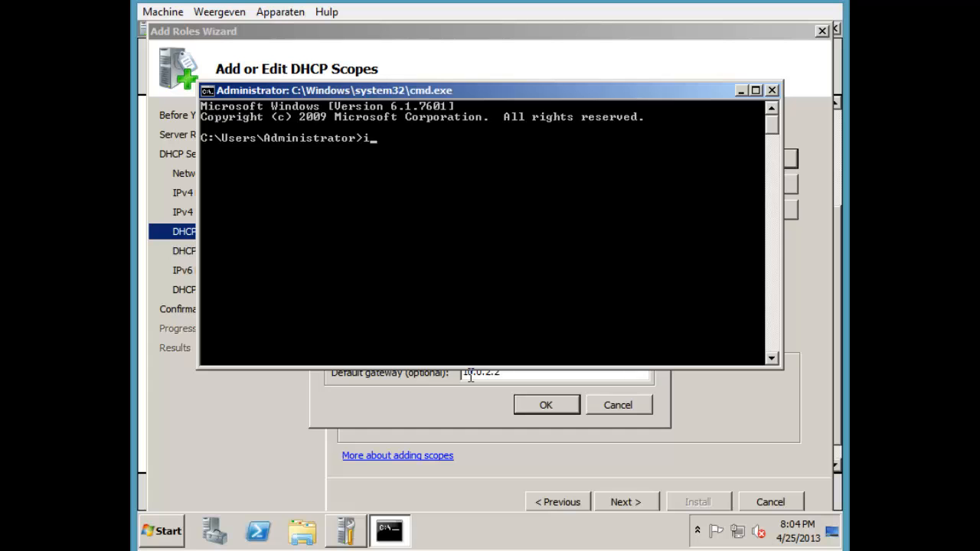
text(pconfig /all)
key(Return)
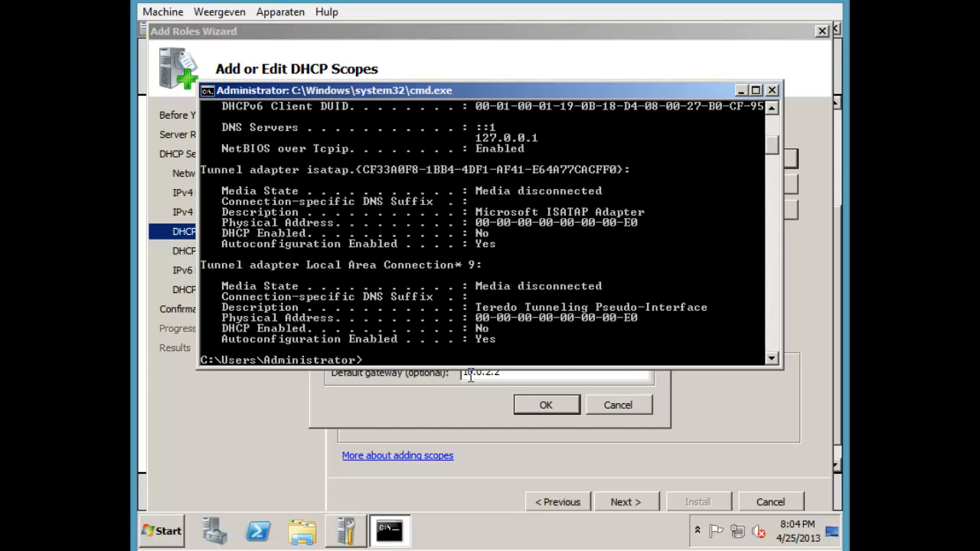
scroll(598, 284, up, 4)
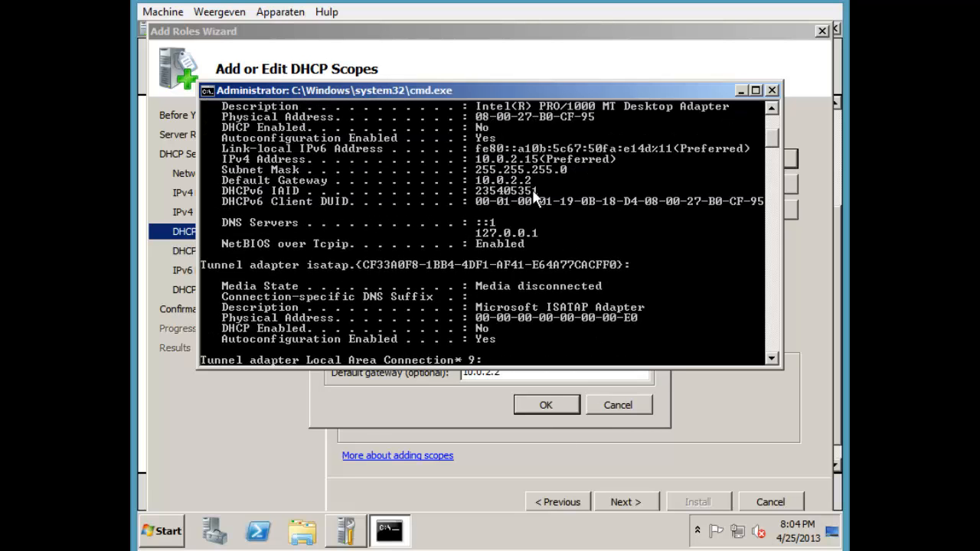
click(772, 90)
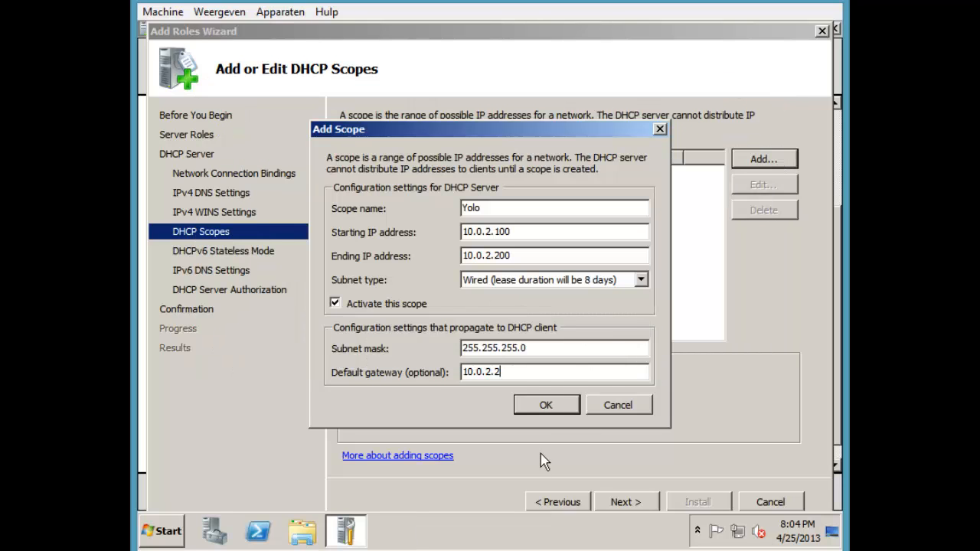
click(566, 406)
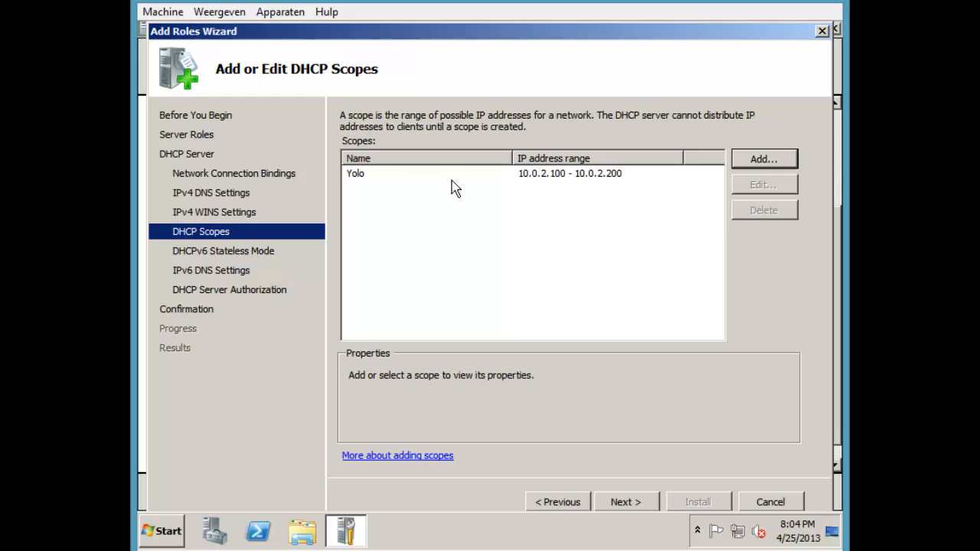
click(360, 173)
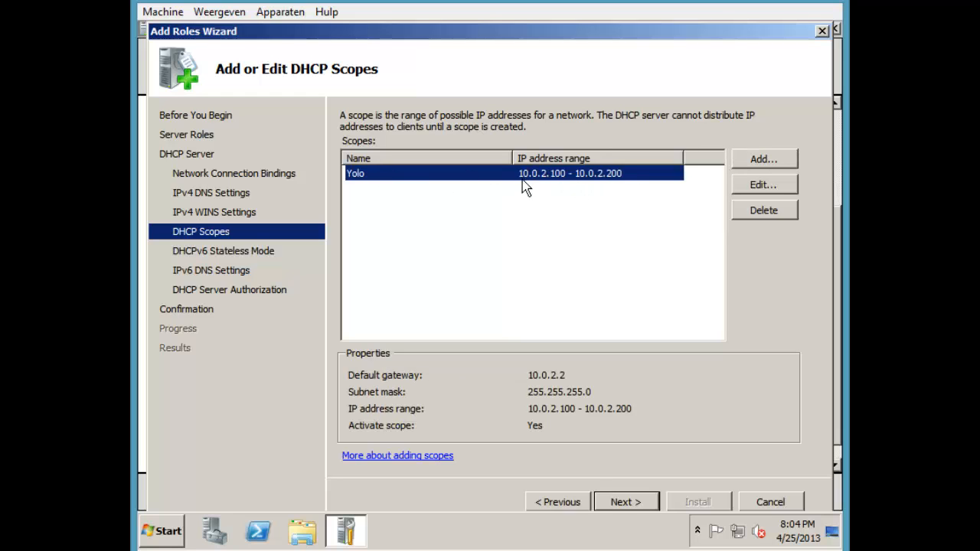
Disable DHCPv6 stateless mode and authorize the DHCP server with the current administrator credentials
click(641, 501)
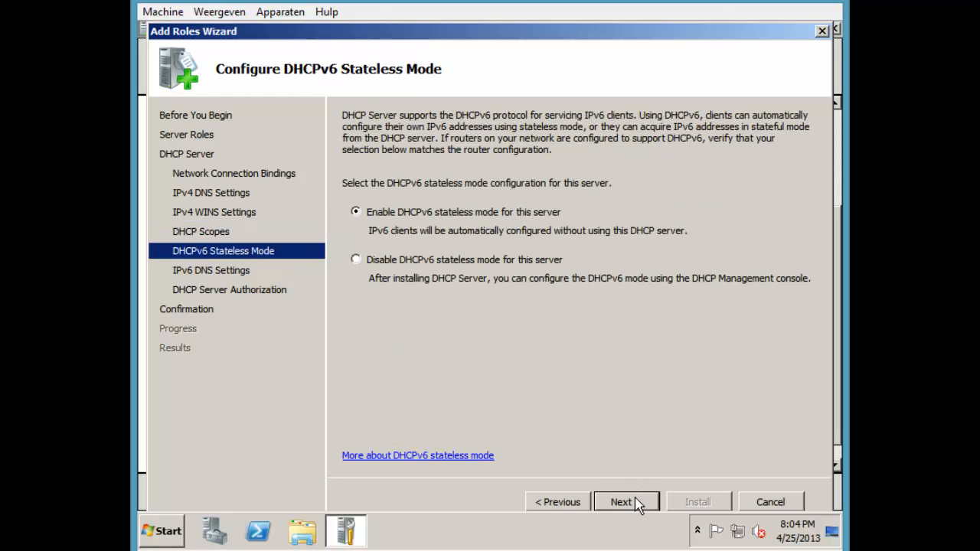
click(392, 259)
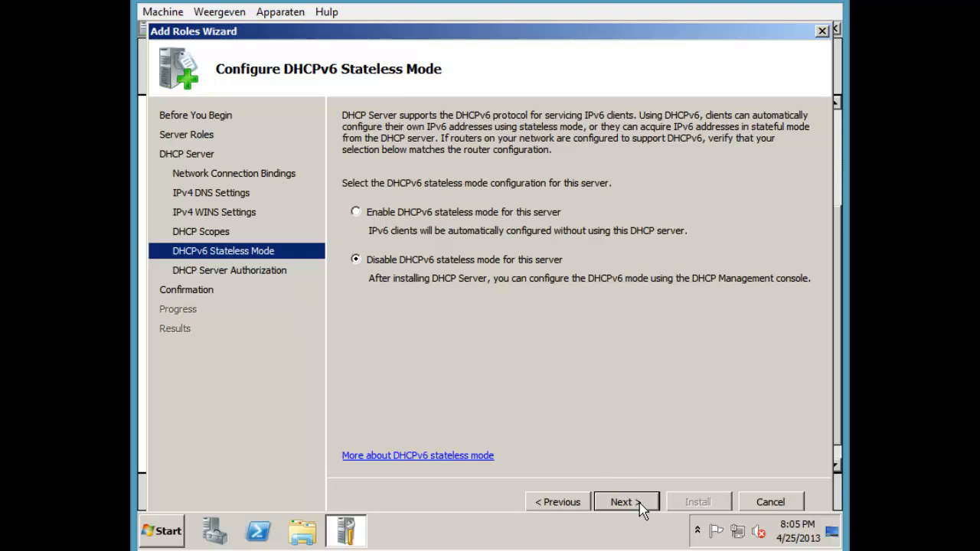
click(616, 503)
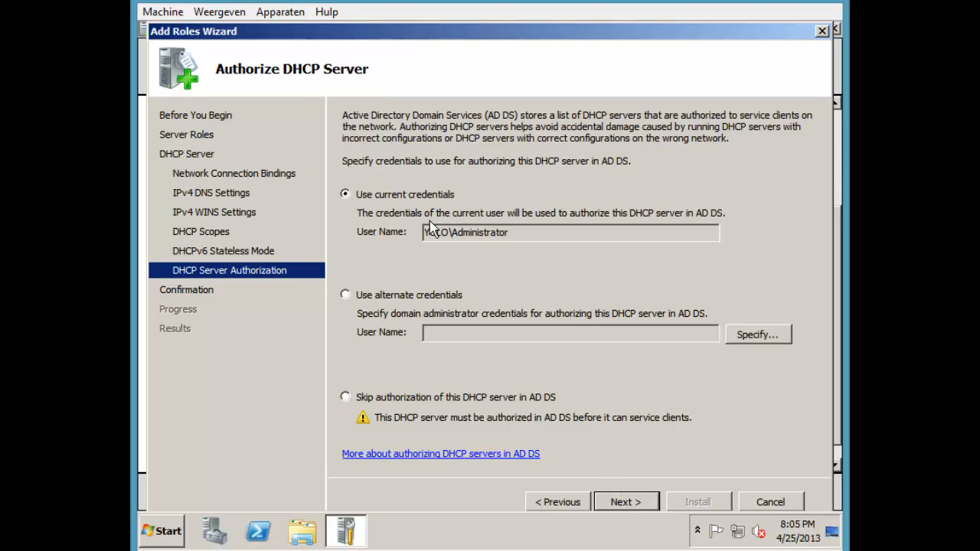
click(625, 499)
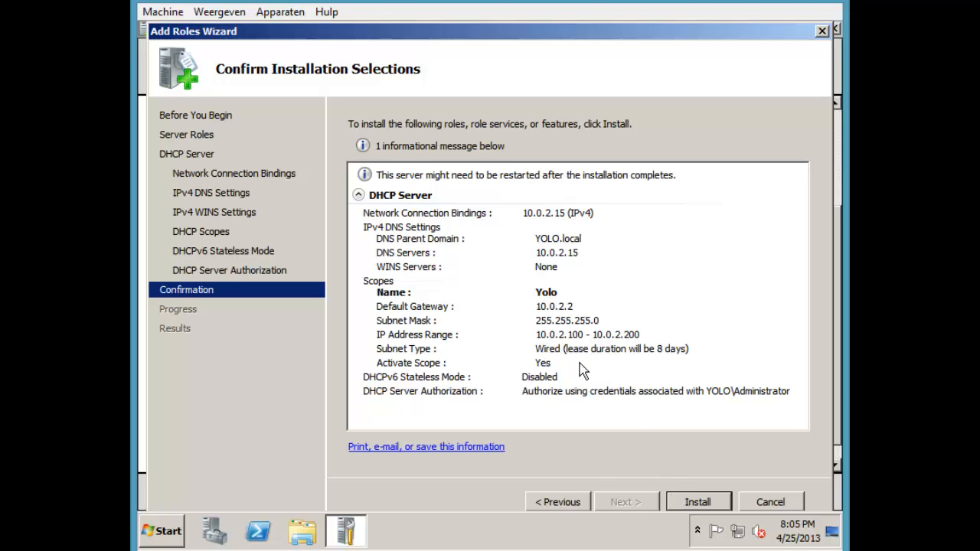
Install the DHCP Server role alongside DNS Server and Active Directory Domain Services
click(696, 503)
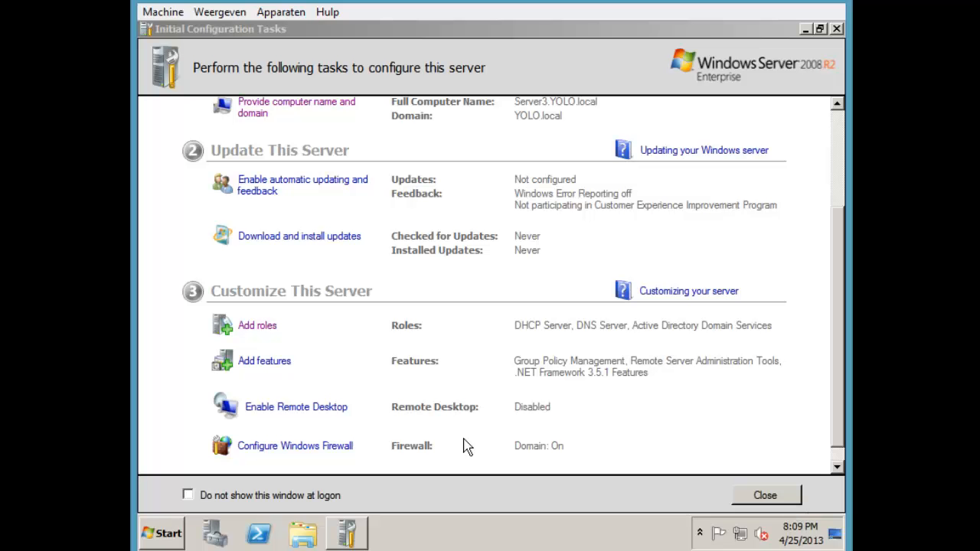
click(161, 534)
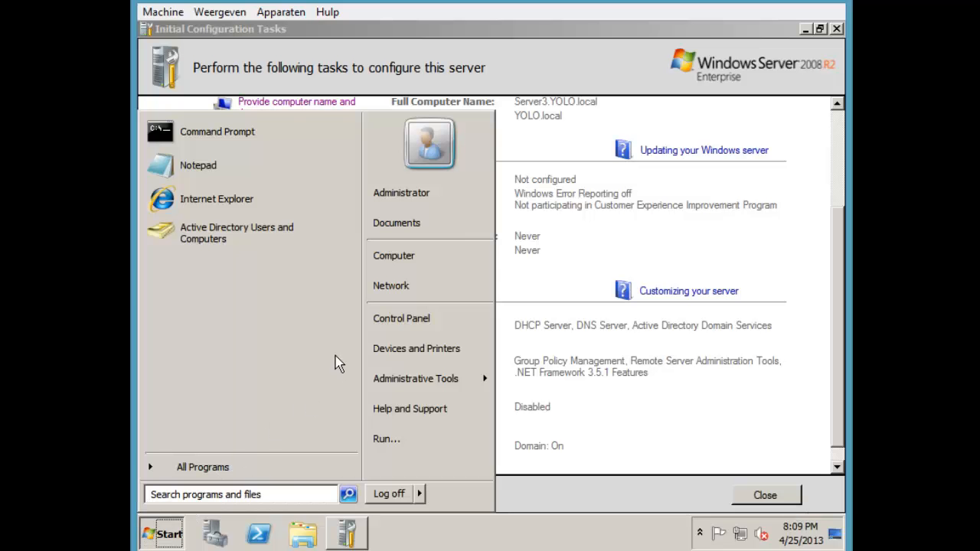
mouse_move(427, 387)
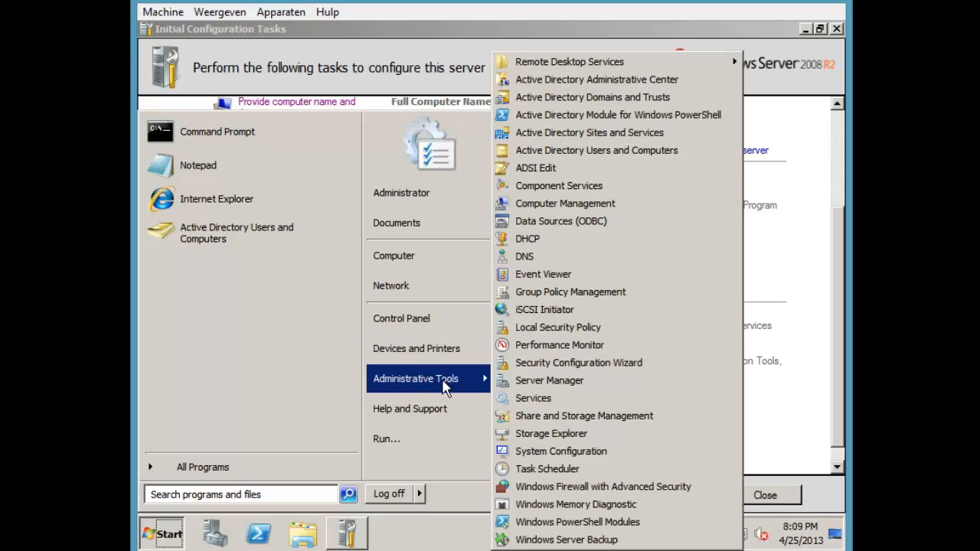
click(779, 396)
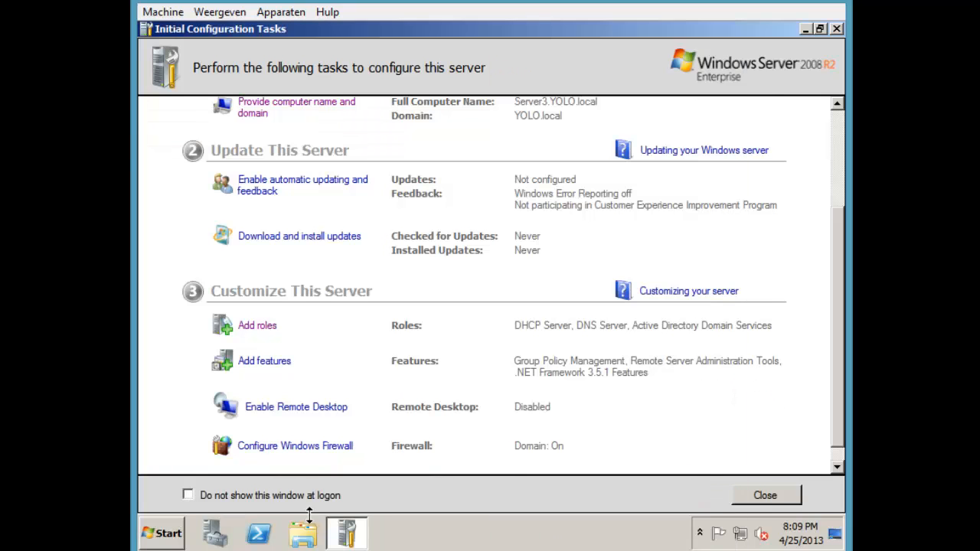
click(170, 531)
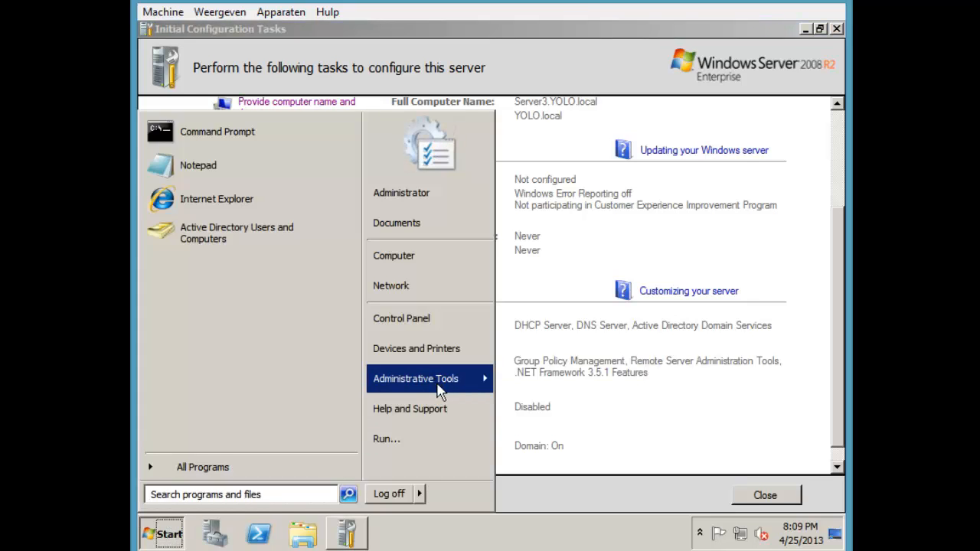
mouse_move(459, 387)
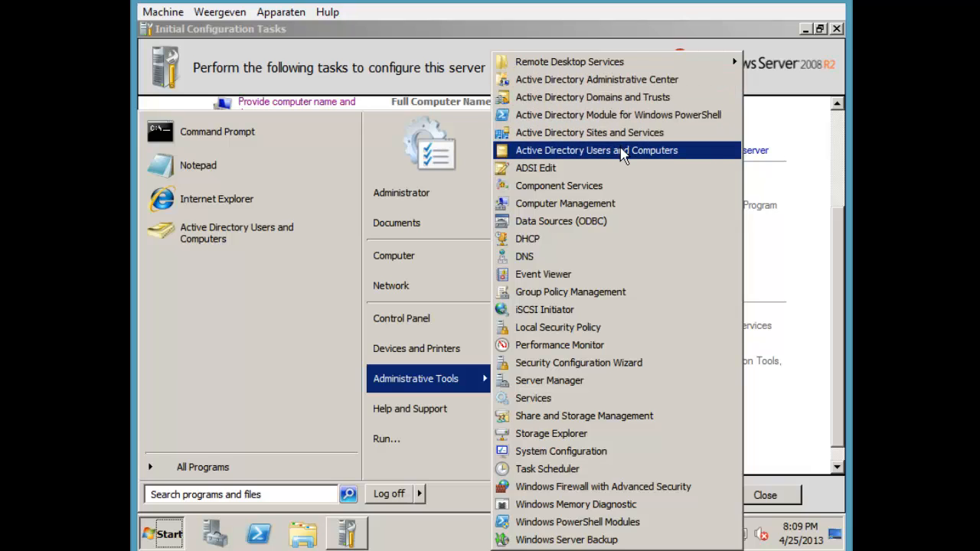
click(605, 150)
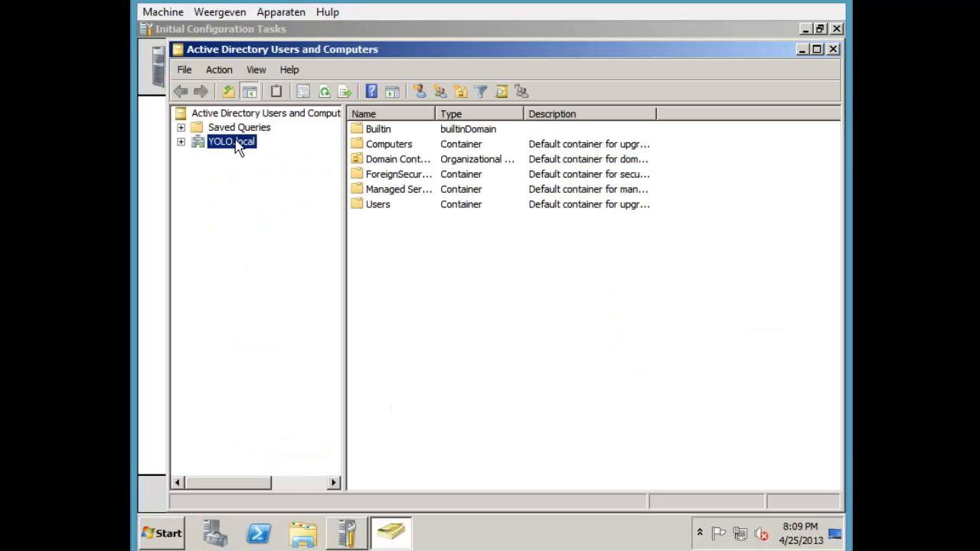
double_click(238, 146)
click(243, 226)
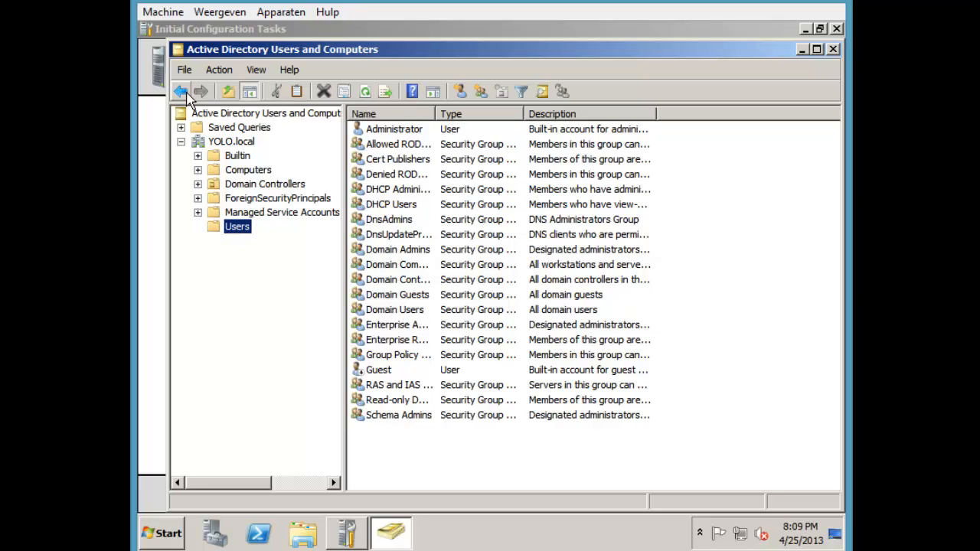
click(833, 49)
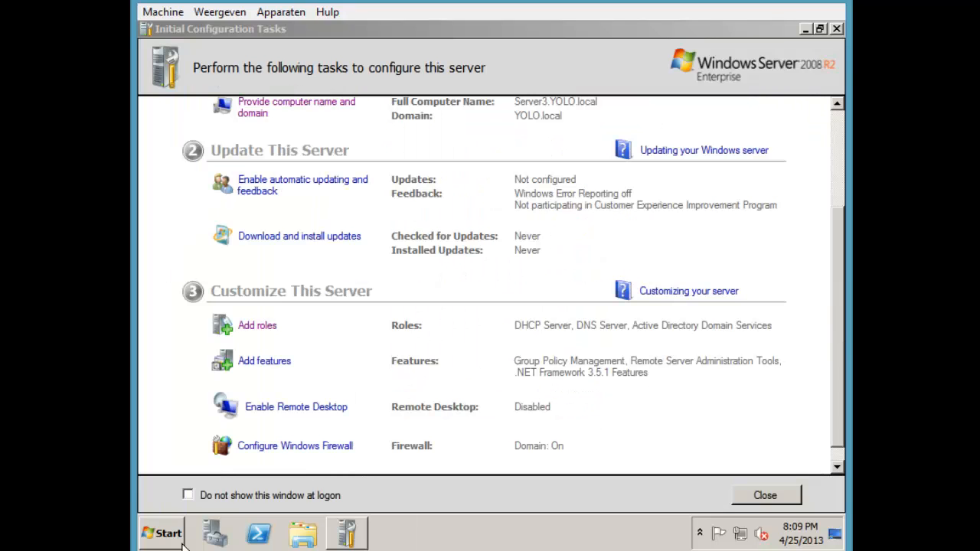
Open Server Manager and expand Active Directory Users and Computers to show YOLO.local's containers
click(220, 535)
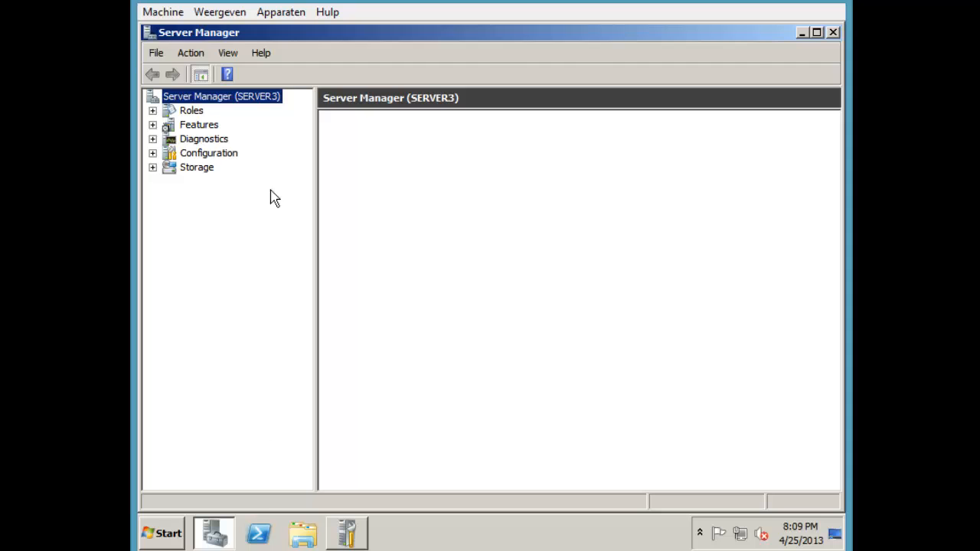
click(192, 113)
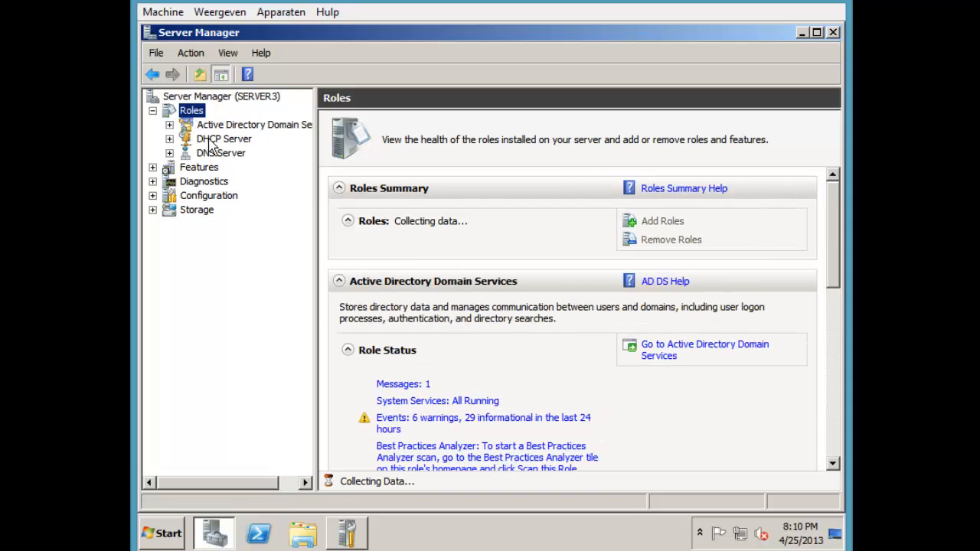
click(222, 125)
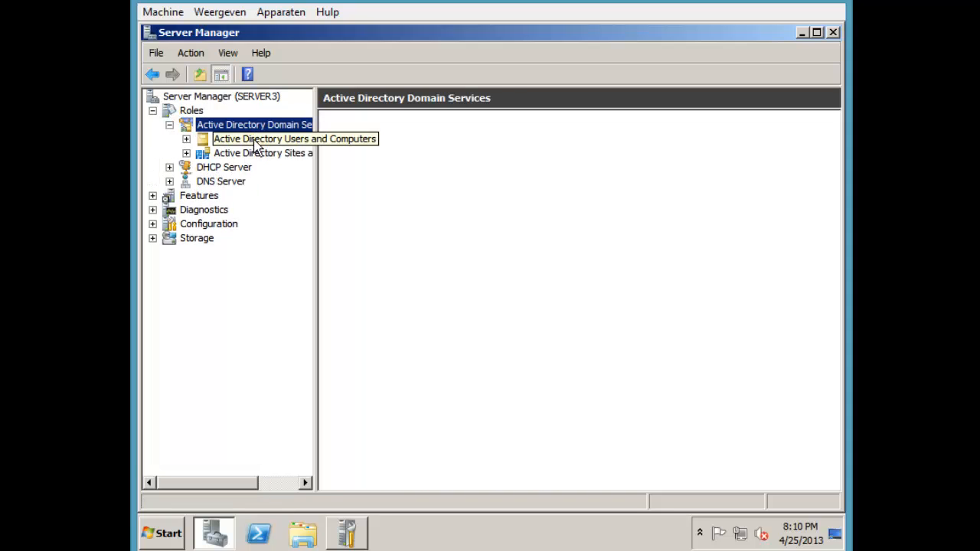
click(255, 143)
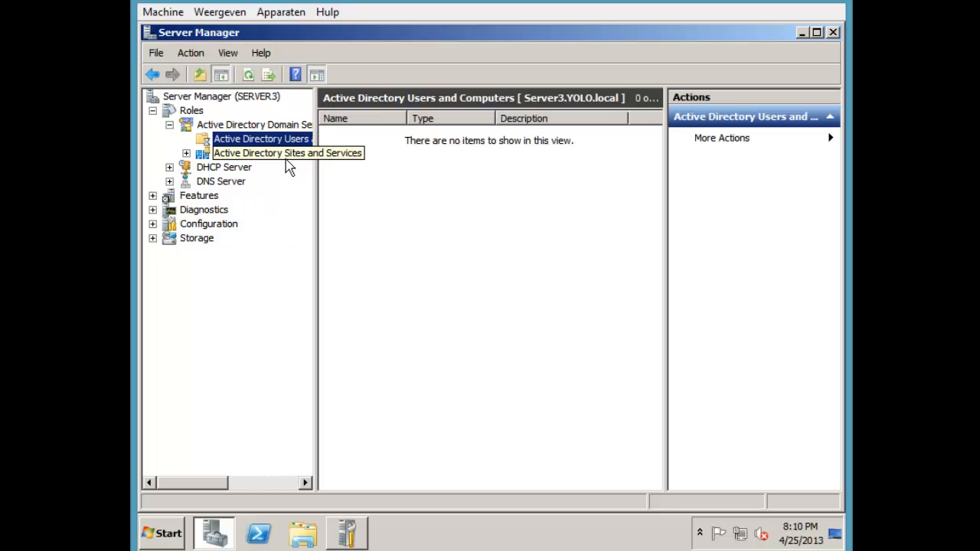
click(188, 140)
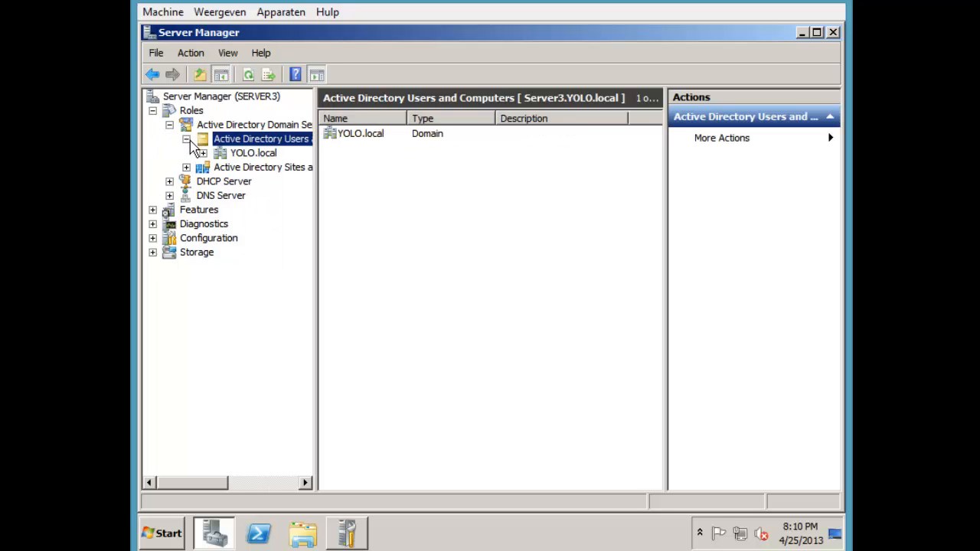
click(203, 153)
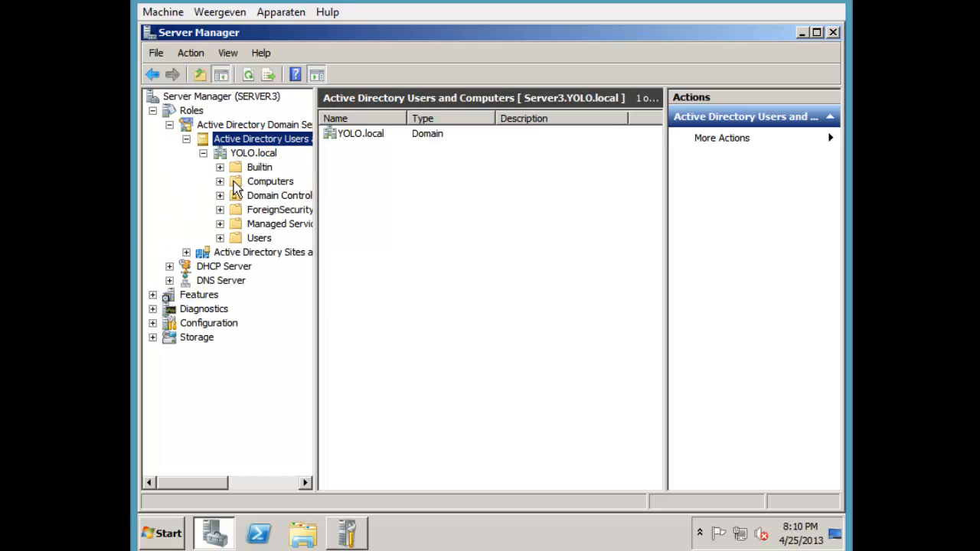
click(254, 153)
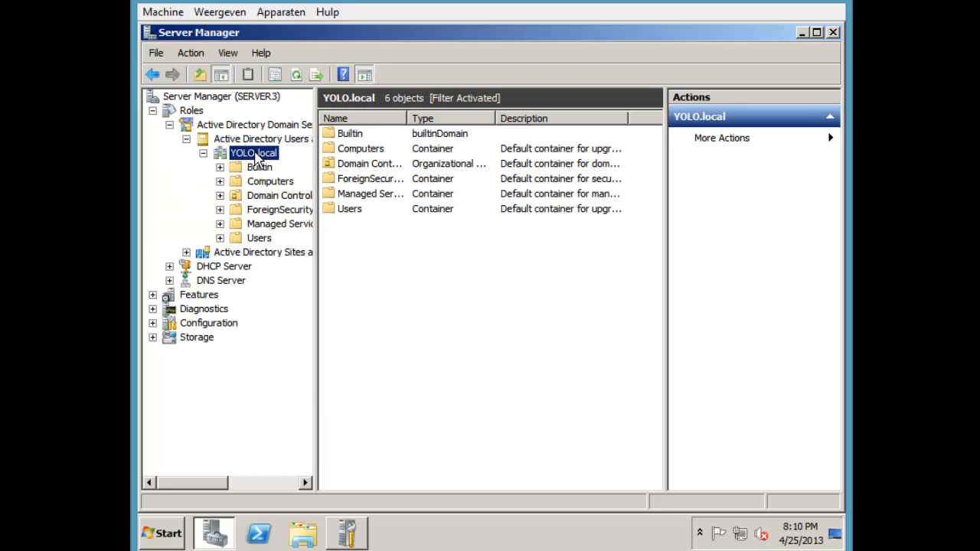
Create an organizational unit named Yolo under the YOLO.local domain
right_click(256, 153)
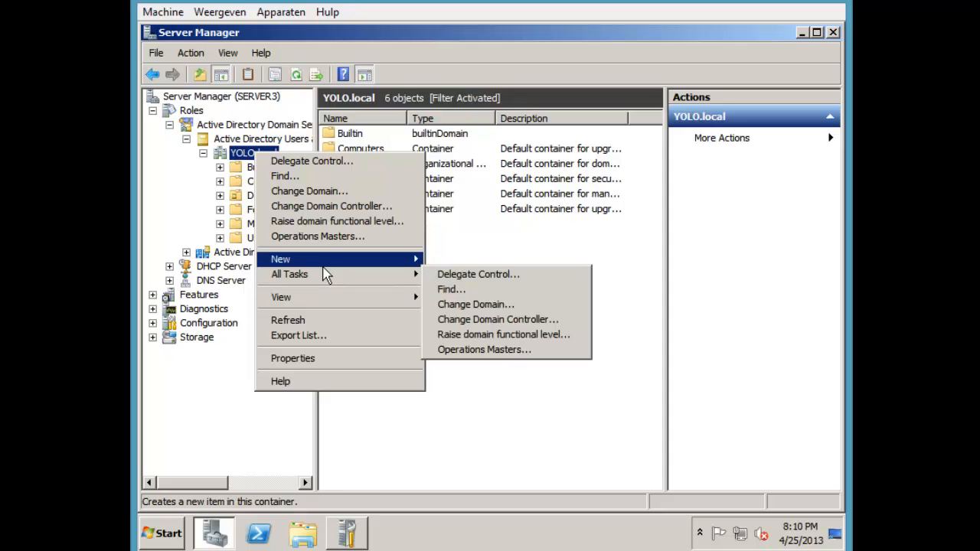
mouse_move(325, 260)
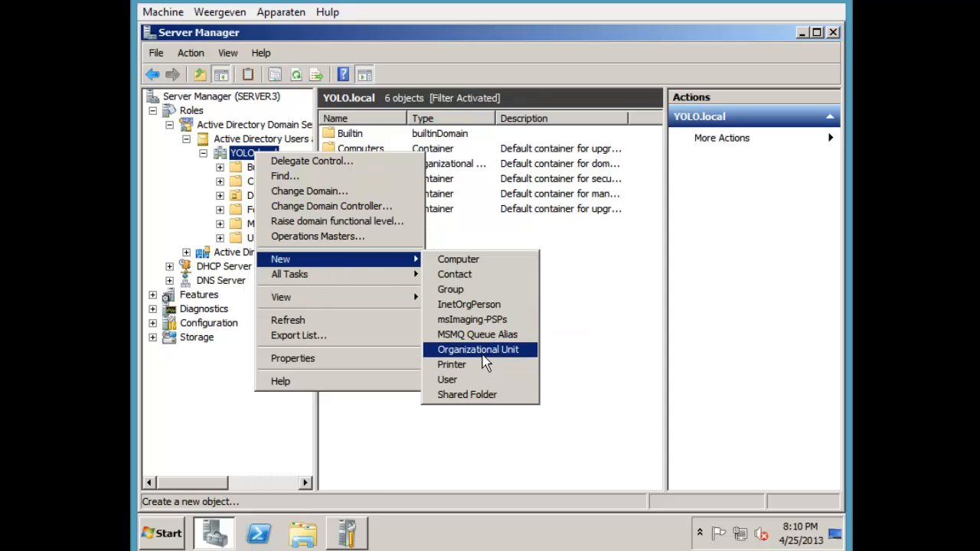
click(481, 349)
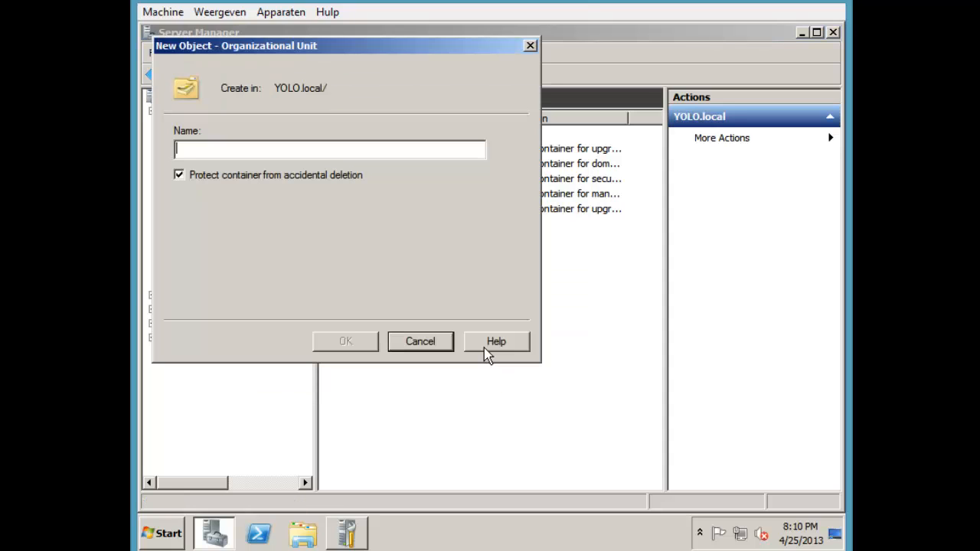
text(Yolo)
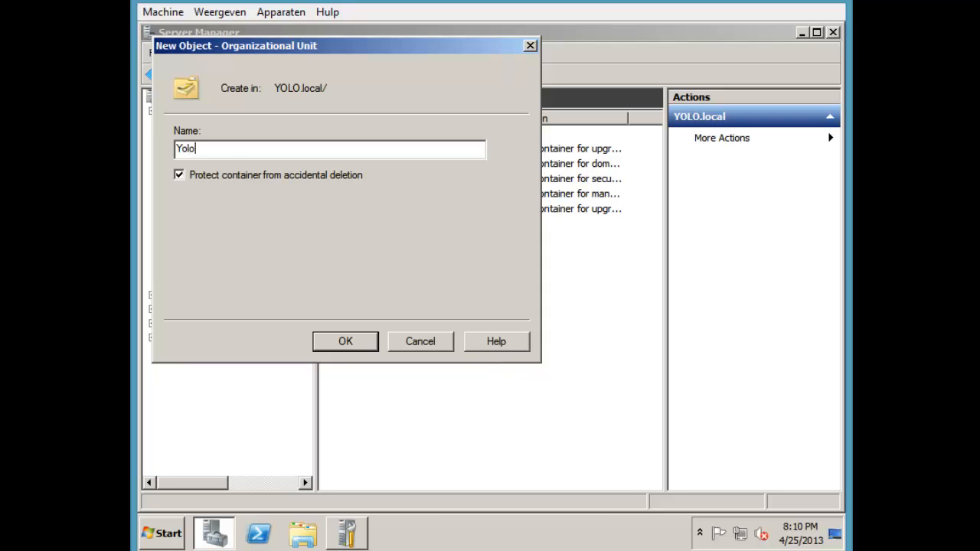
key(Return)
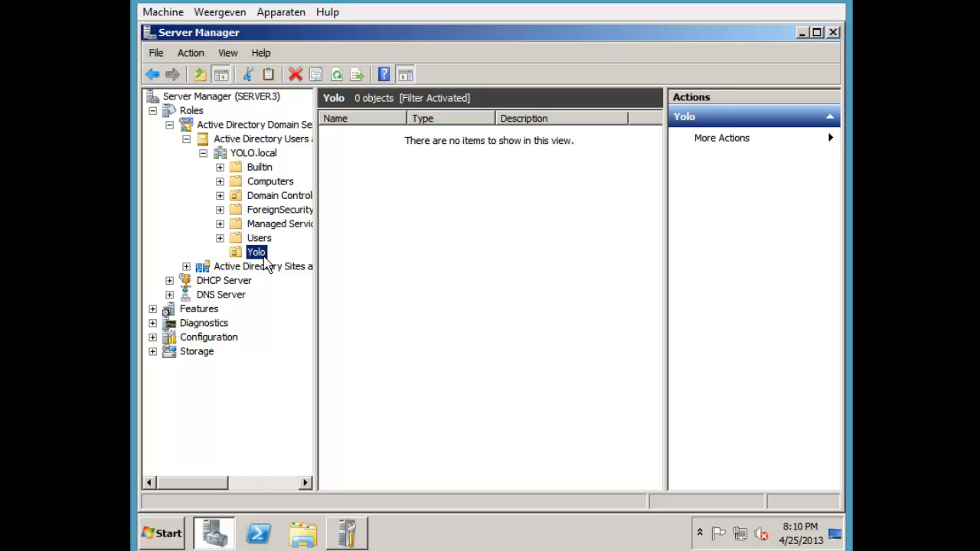
Create a nested organizational unit named Yoloswag inside Yolo
right_click(264, 258)
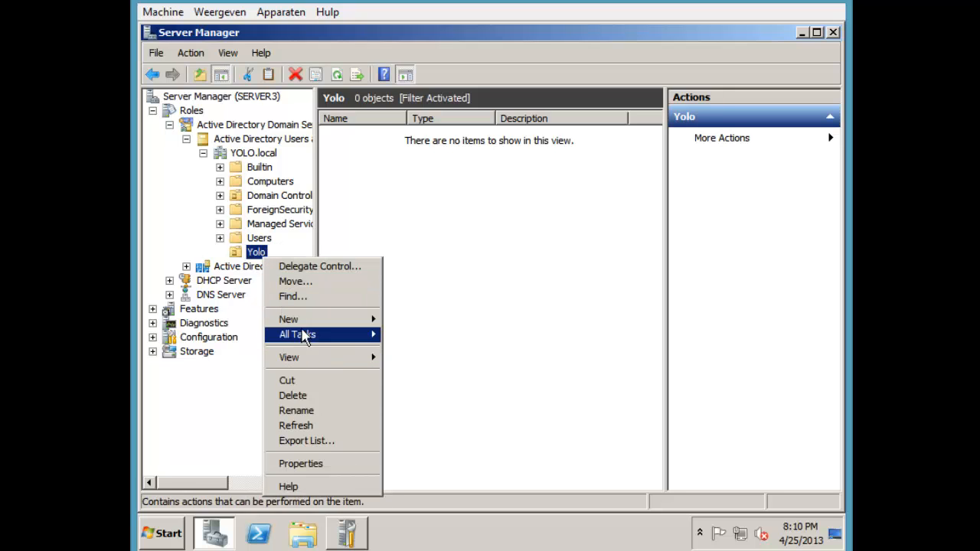
click(312, 322)
click(427, 411)
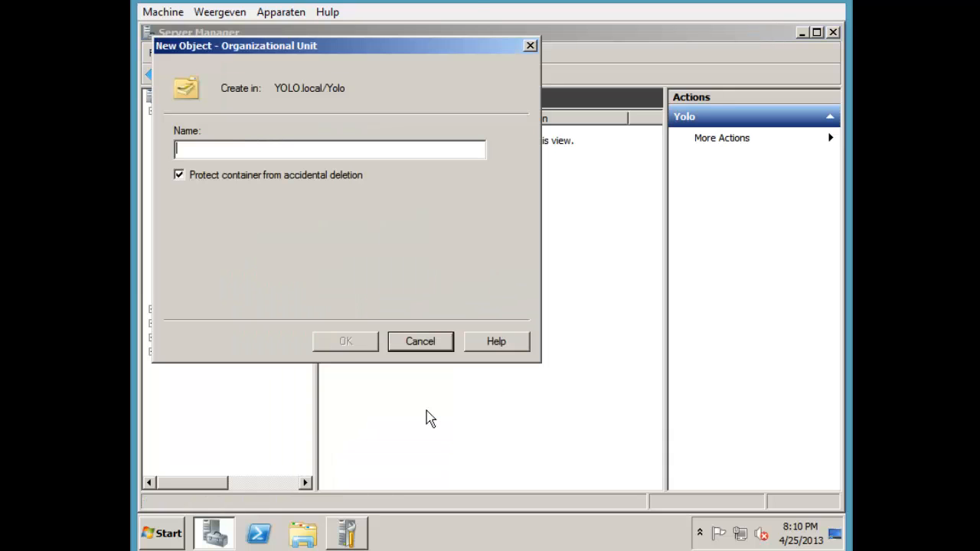
text(Y)
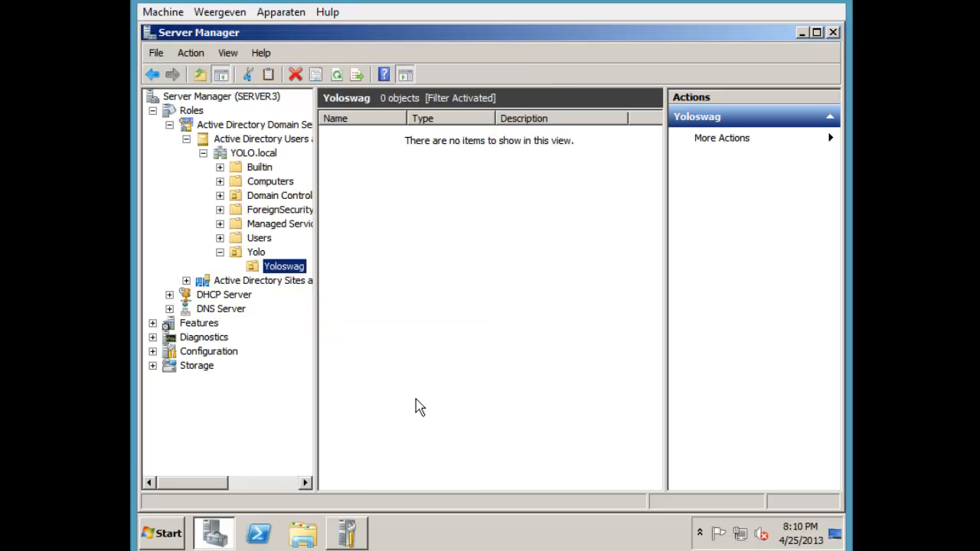
Browse the domain's containers and open the Users container
right_click(376, 201)
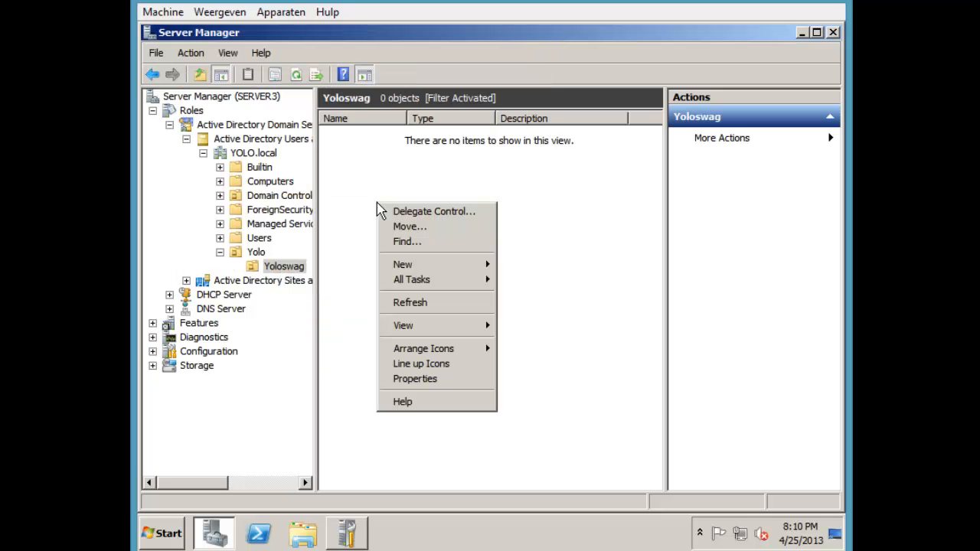
click(381, 175)
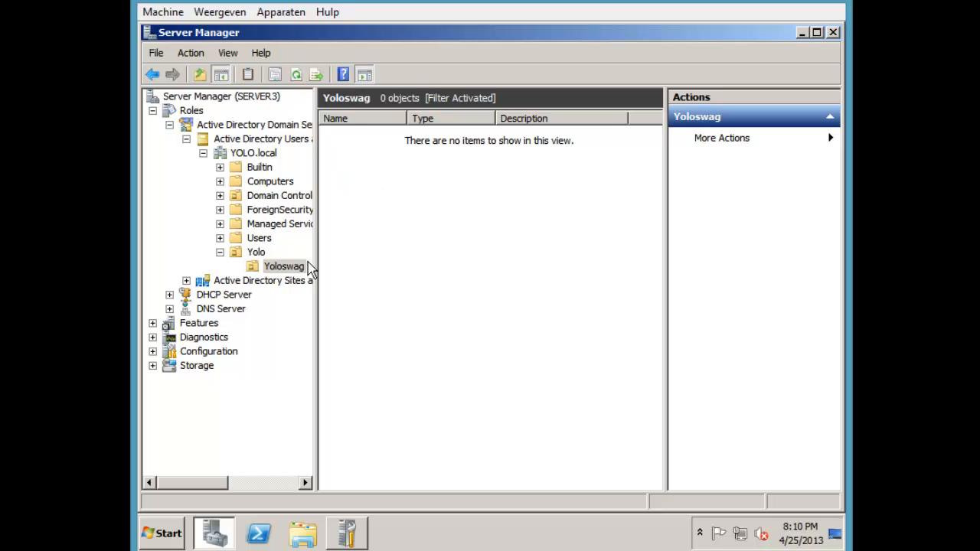
click(261, 253)
click(268, 223)
click(265, 181)
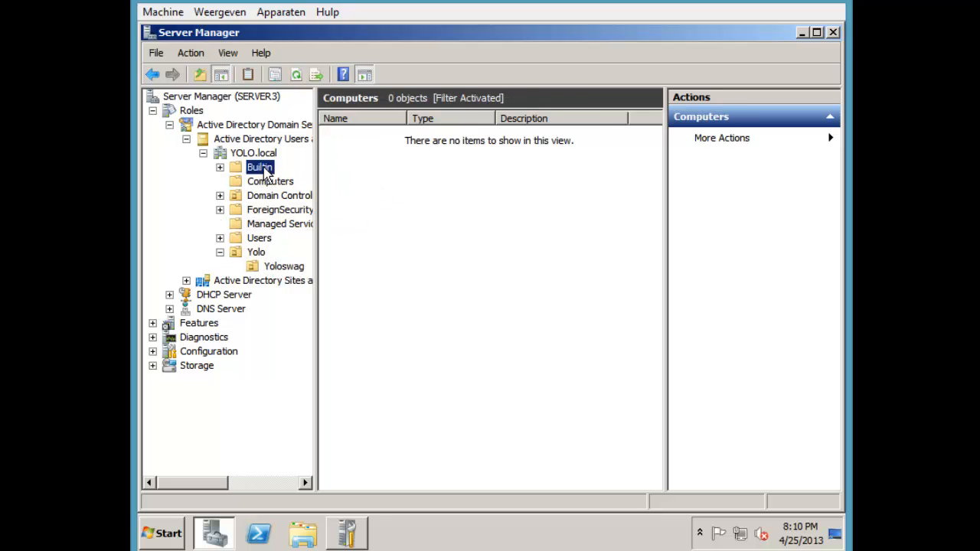
click(259, 167)
click(268, 195)
click(260, 223)
click(259, 238)
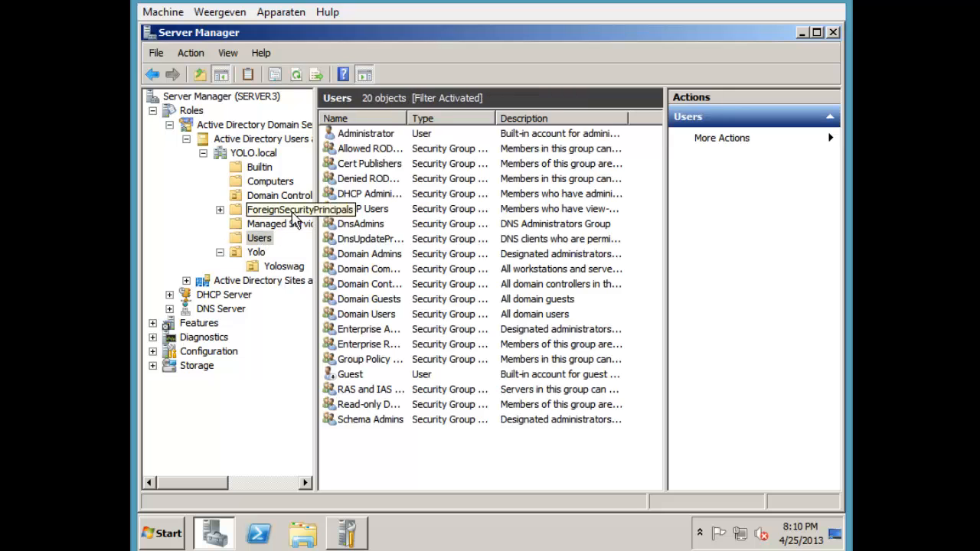
Copy the Administrator account into a new user, entering the user's name and logon name
click(364, 135)
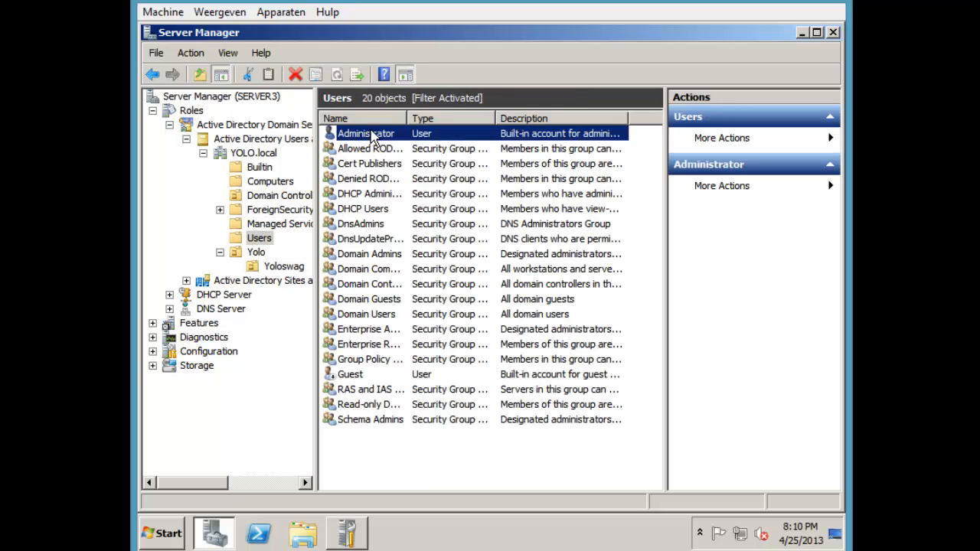
right_click(373, 136)
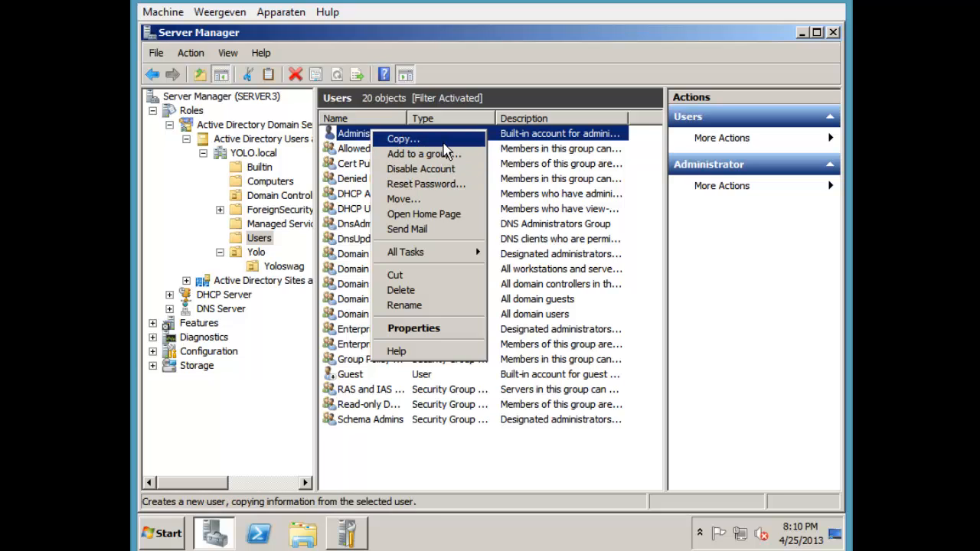
click(446, 146)
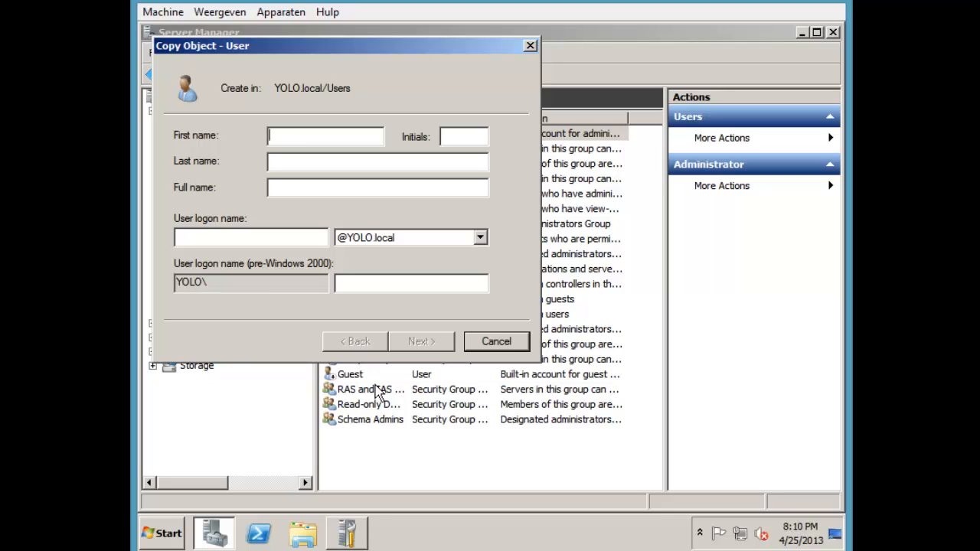
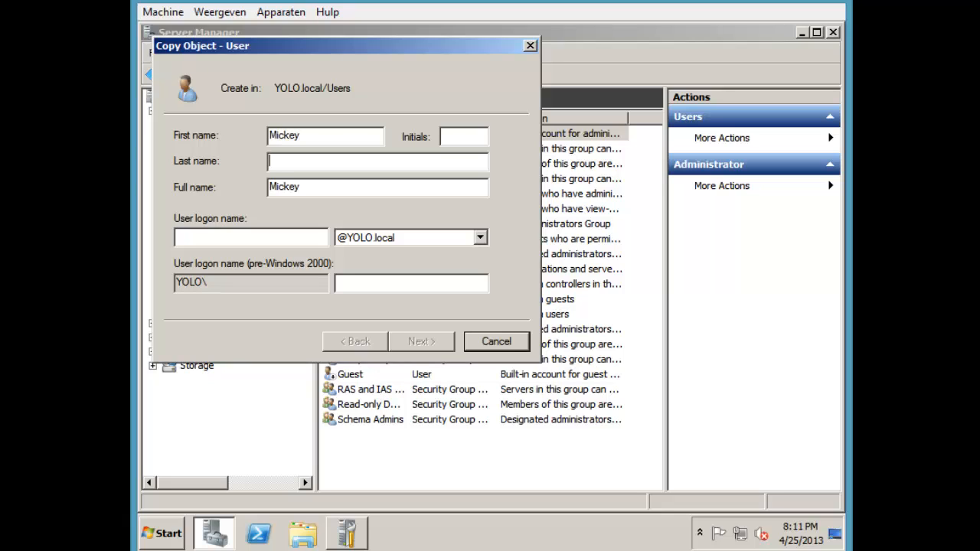
key(Tab)
text(Mh)
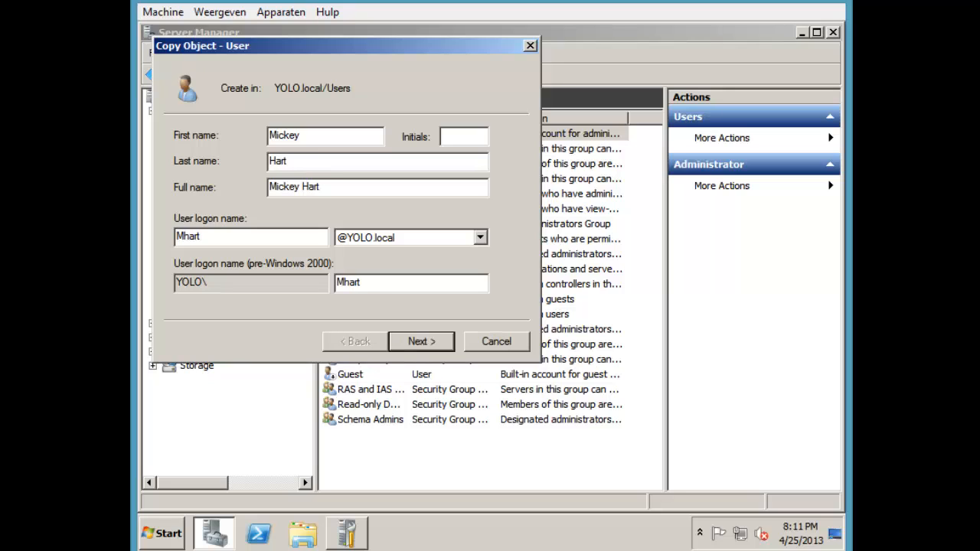
key(Return)
Enter a password set to never expire and attempt to finish creating the user
text(***)
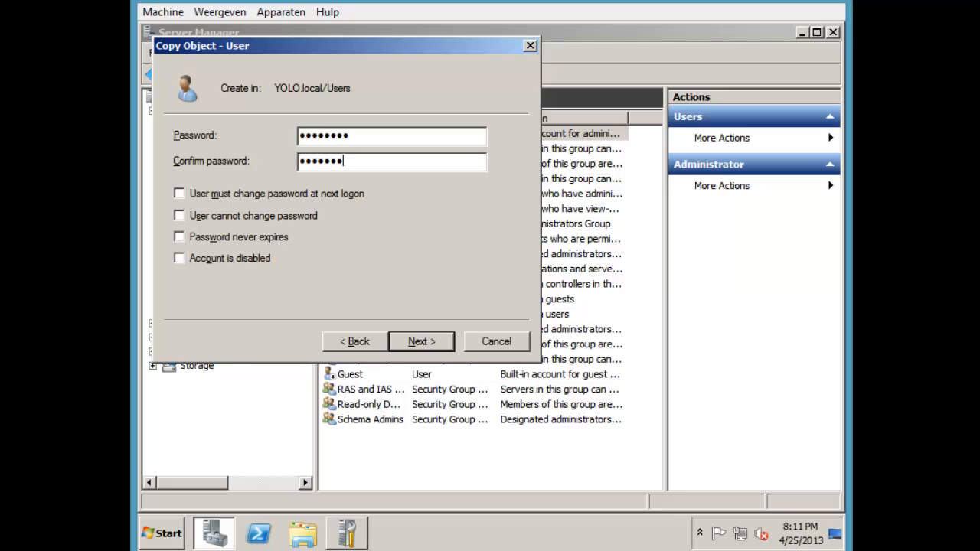
text(*)
key(Tab)
key(Tab)
key(Tab)
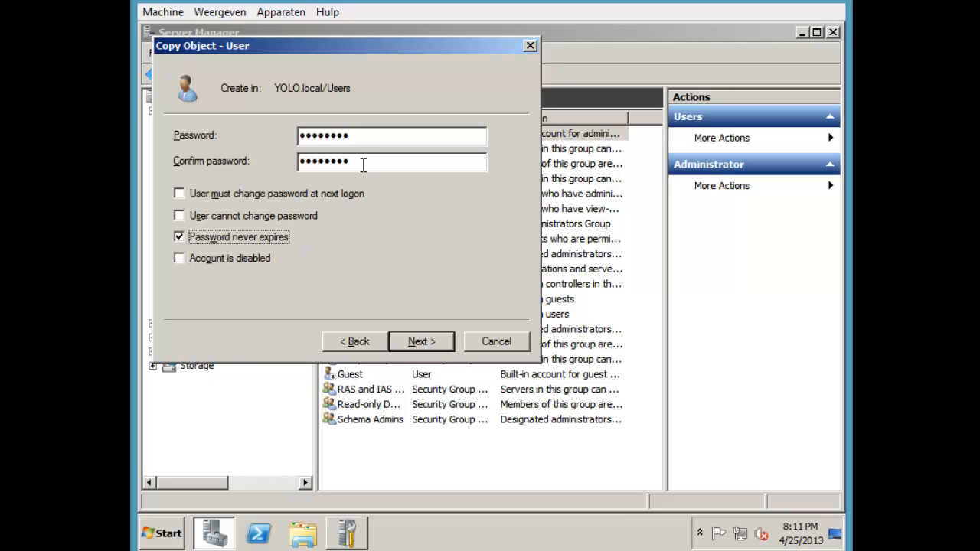
click(420, 342)
click(423, 341)
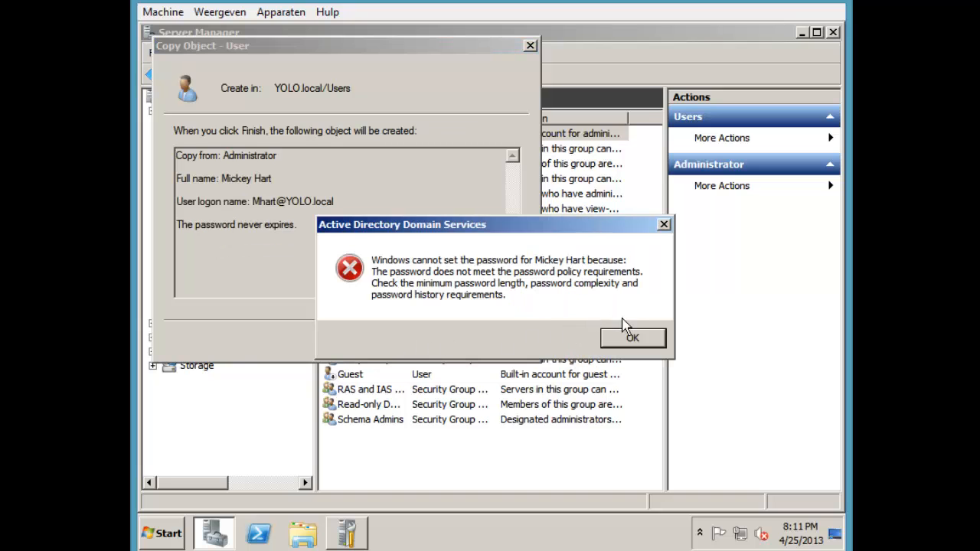
Dismiss the password policy errors and return to the password page
click(630, 340)
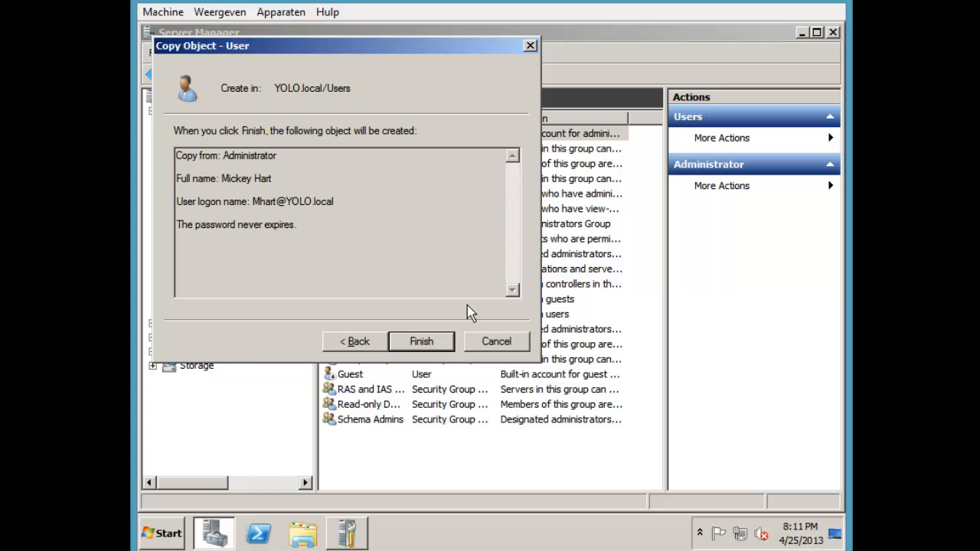
click(444, 339)
click(614, 339)
click(367, 343)
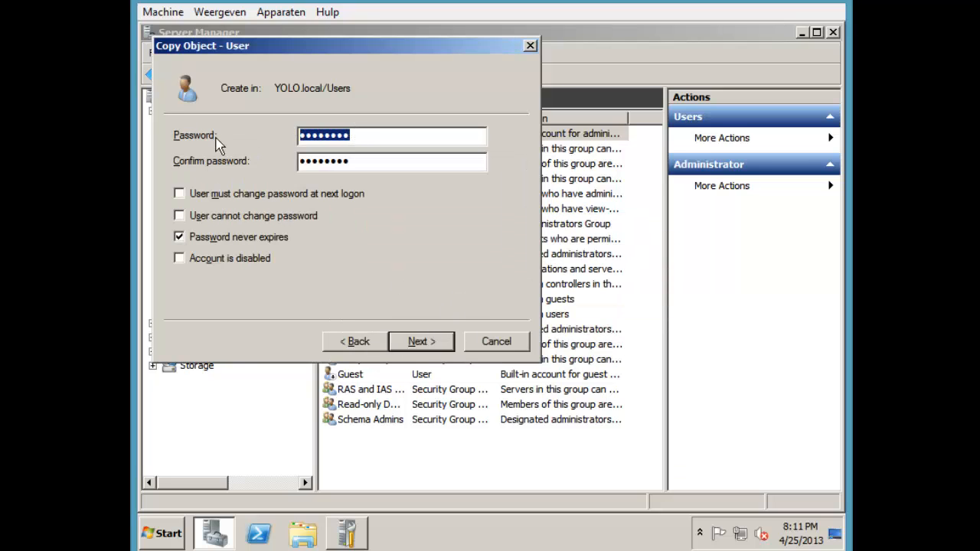
Enter and confirm a stronger password, then finish creating the copied user
text(Passw0rd)
key(Tab)
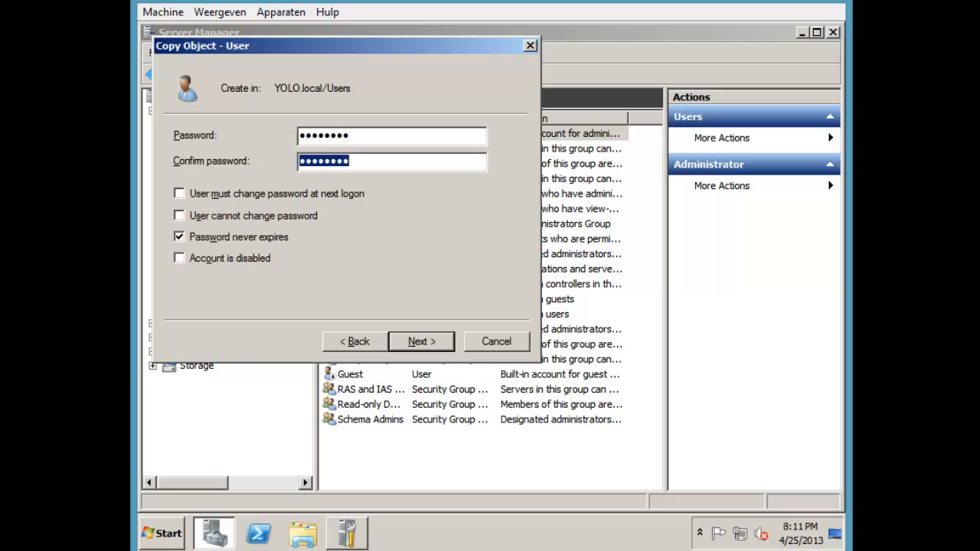
text(P)
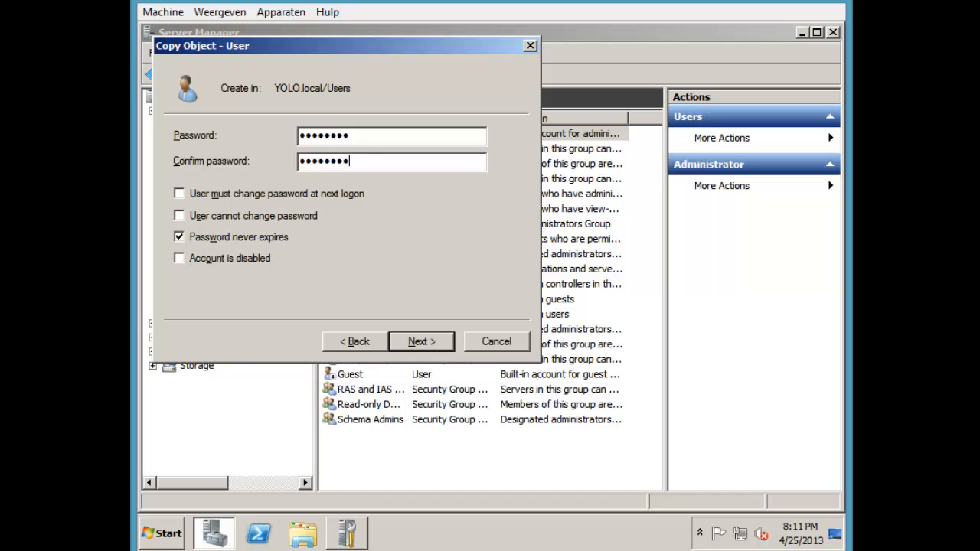
key(Return)
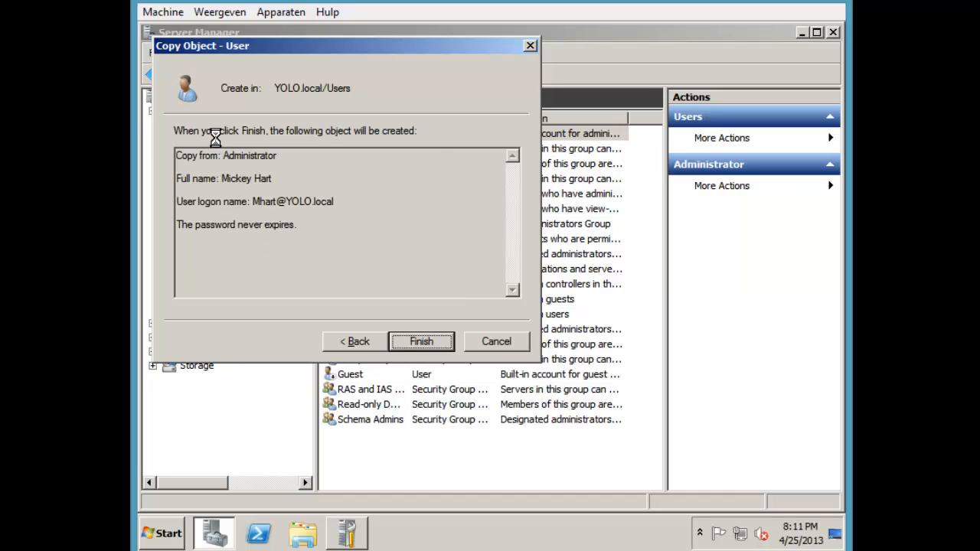
key(Return)
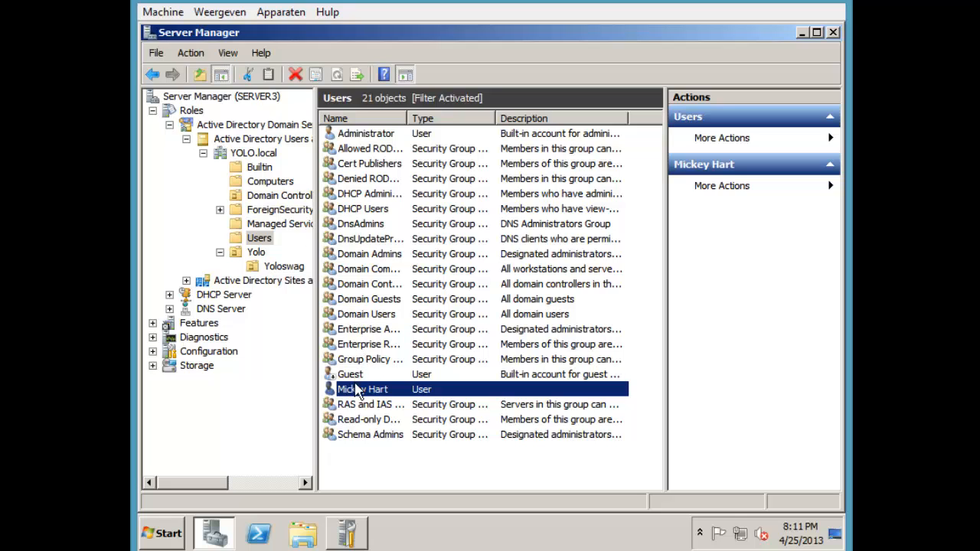
Move the new user into the Yoloswag OU, suppressing future move warnings
drag(356, 392, 287, 273)
click(383, 299)
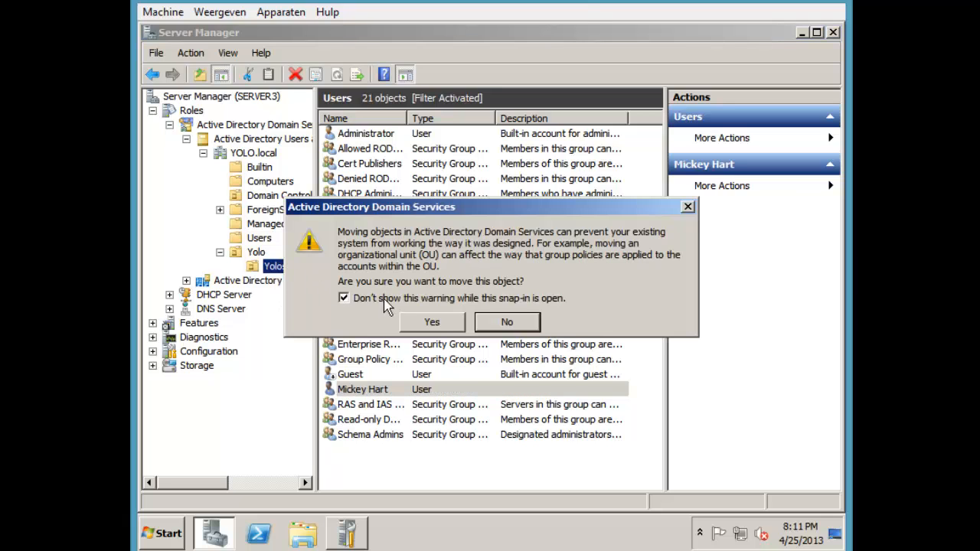
click(414, 323)
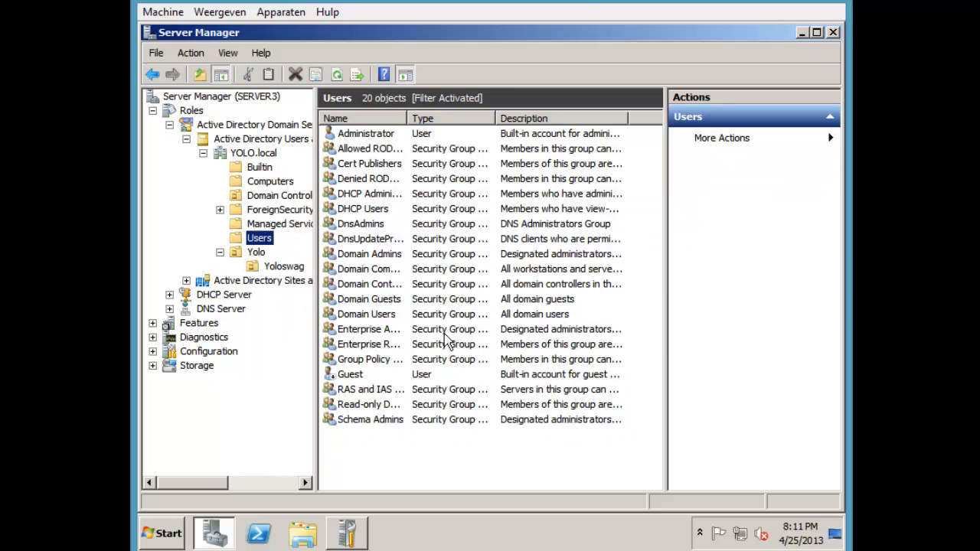
click(300, 272)
Review the moved user's group memberships, including Administrators and Domain Admins, then close its properties
click(373, 136)
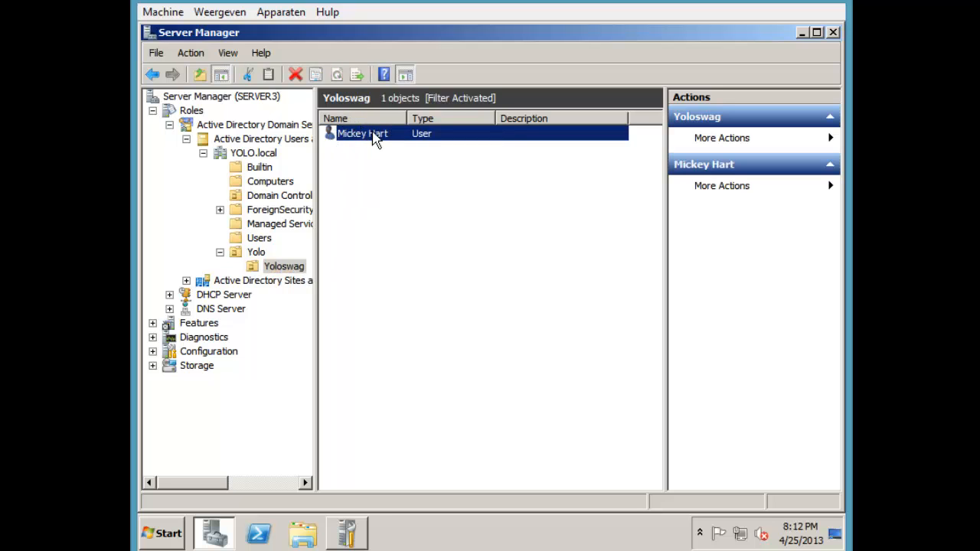
double_click(421, 137)
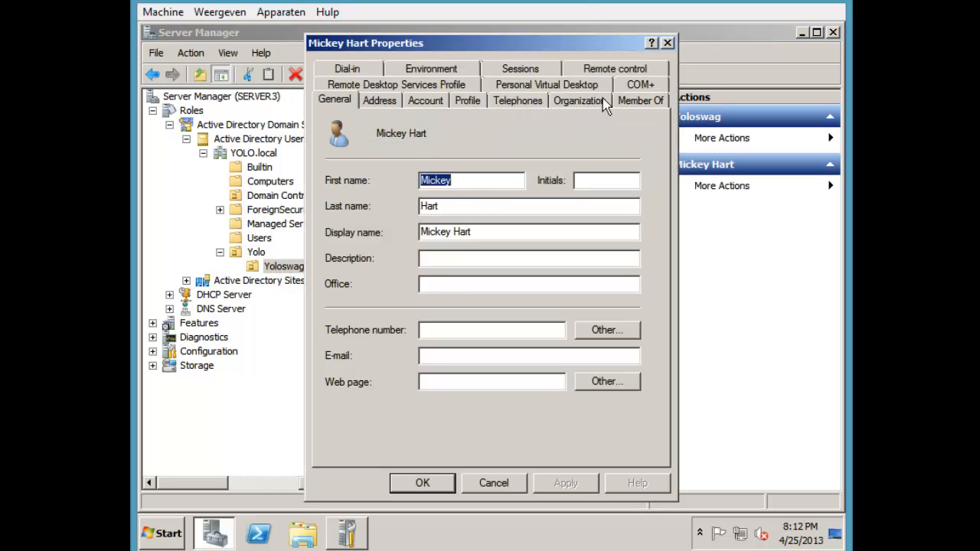
click(617, 100)
drag(415, 256, 371, 253)
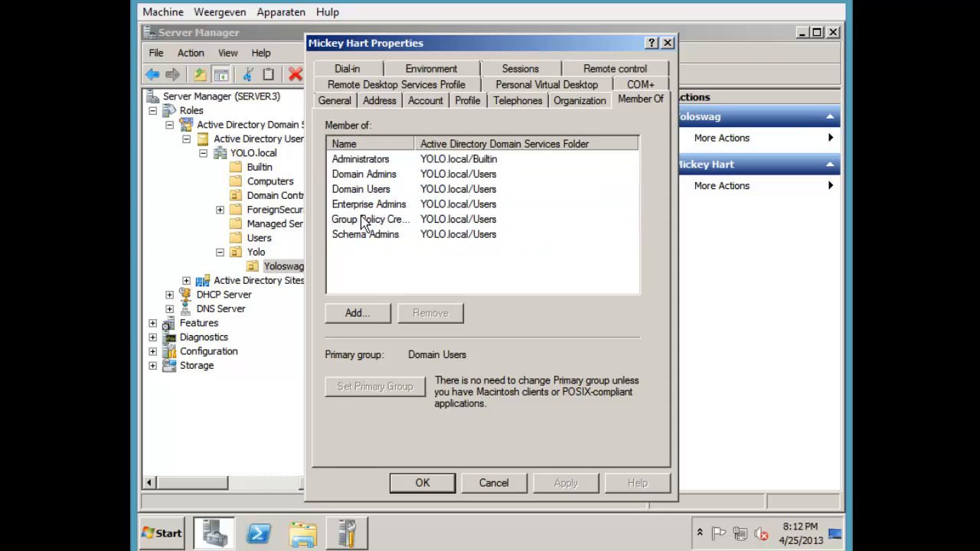
click(369, 204)
click(376, 189)
click(378, 175)
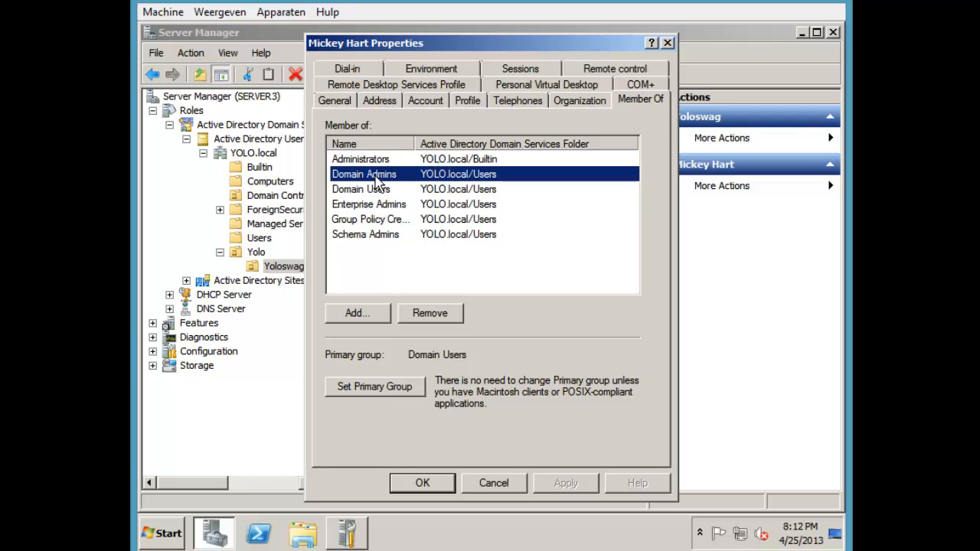
click(379, 161)
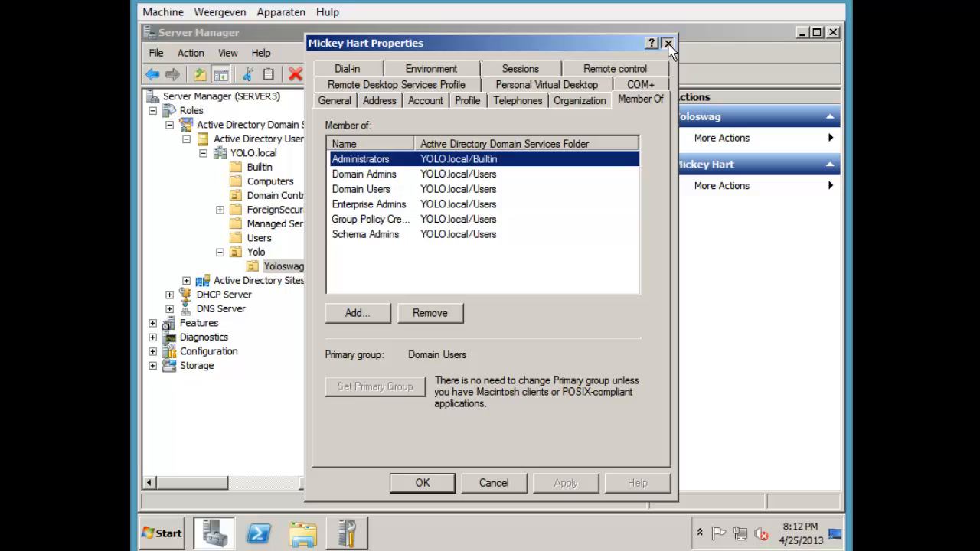
click(669, 44)
click(468, 204)
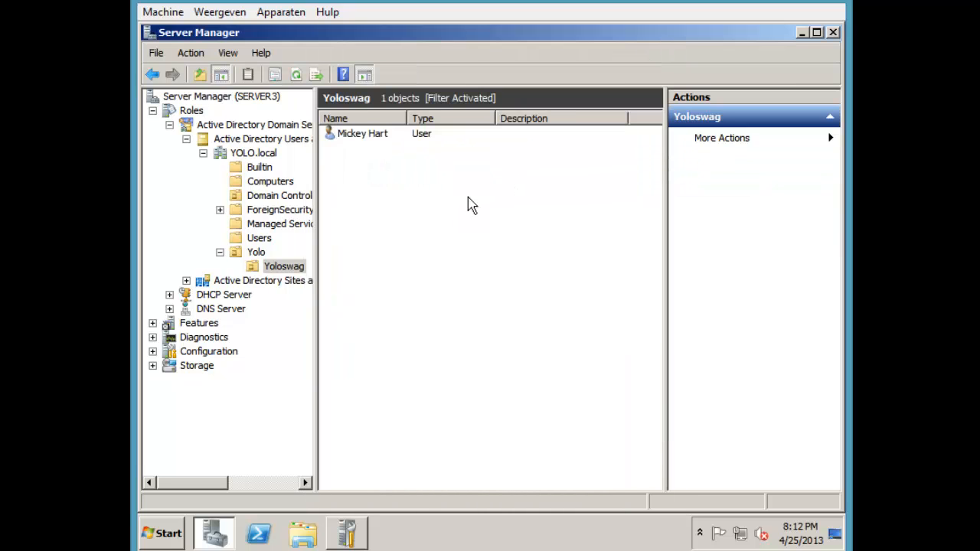
right_click(464, 199)
Start a new user object in the Yoloswag OU
mouse_move(509, 262)
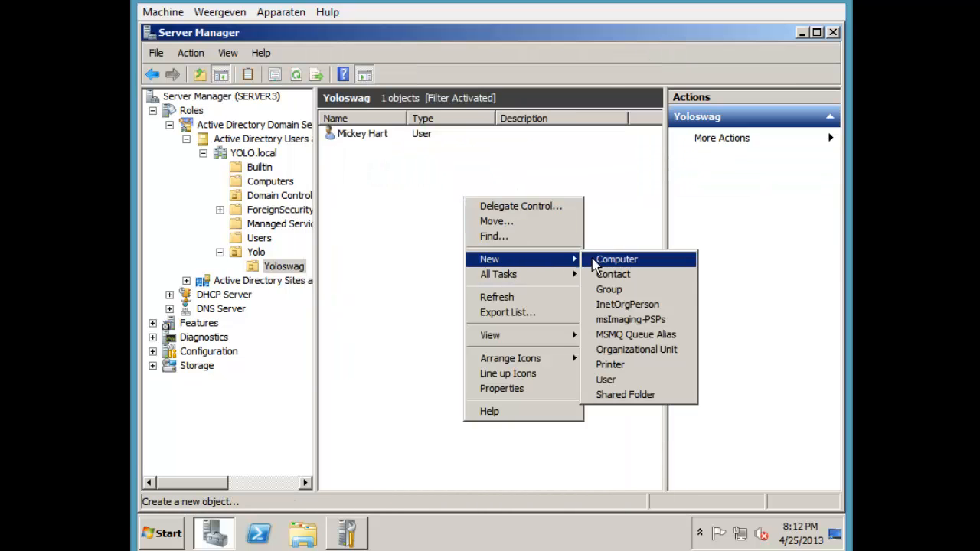
right_click(439, 230)
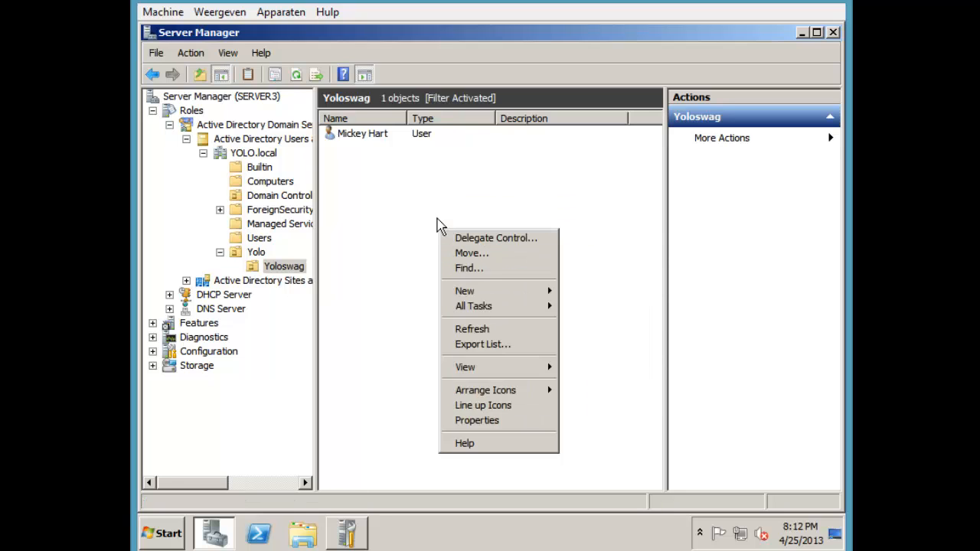
right_click(414, 202)
right_click(378, 186)
right_click(556, 193)
right_click(450, 198)
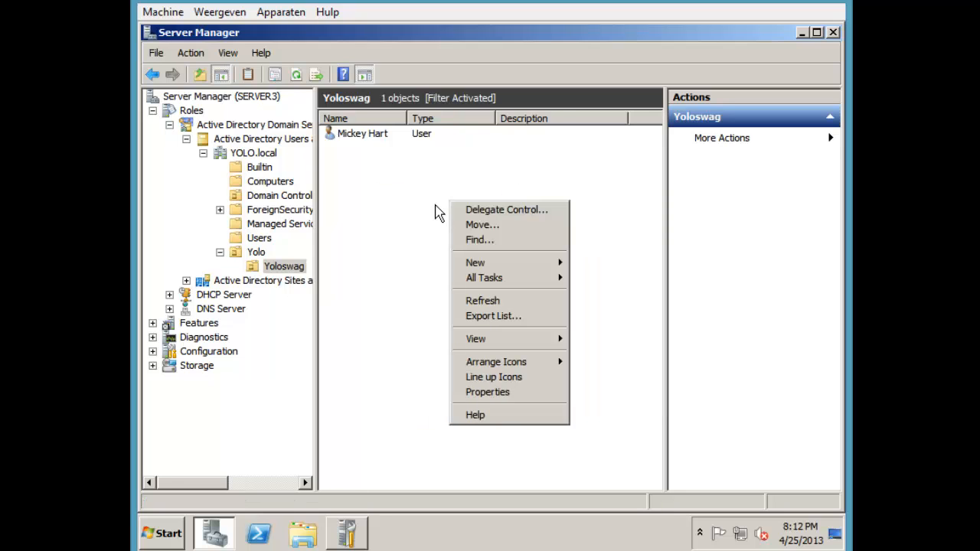
right_click(409, 180)
mouse_move(444, 245)
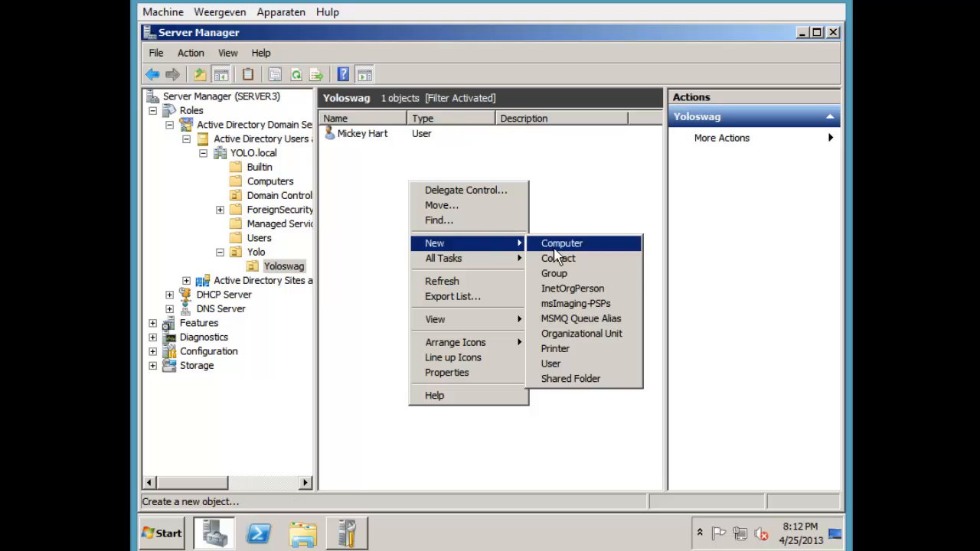
click(561, 363)
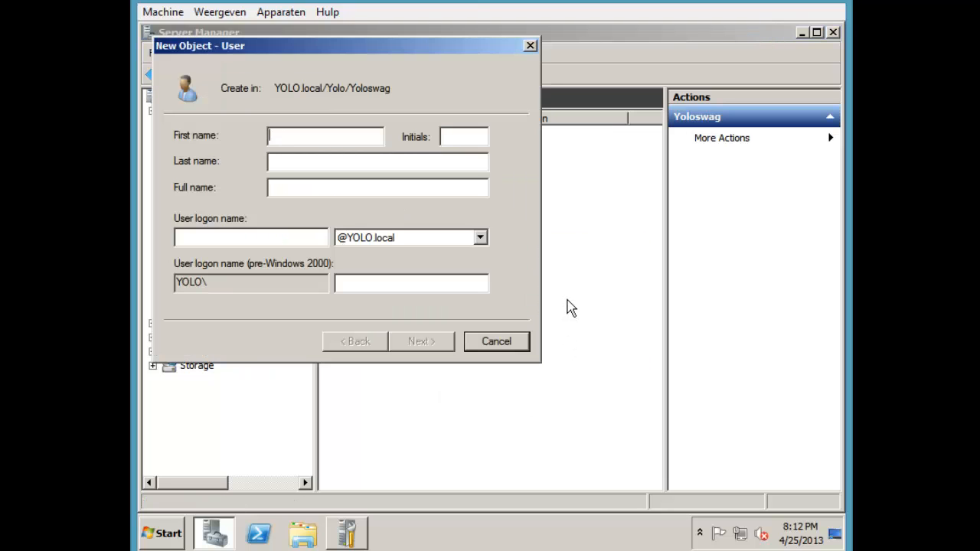
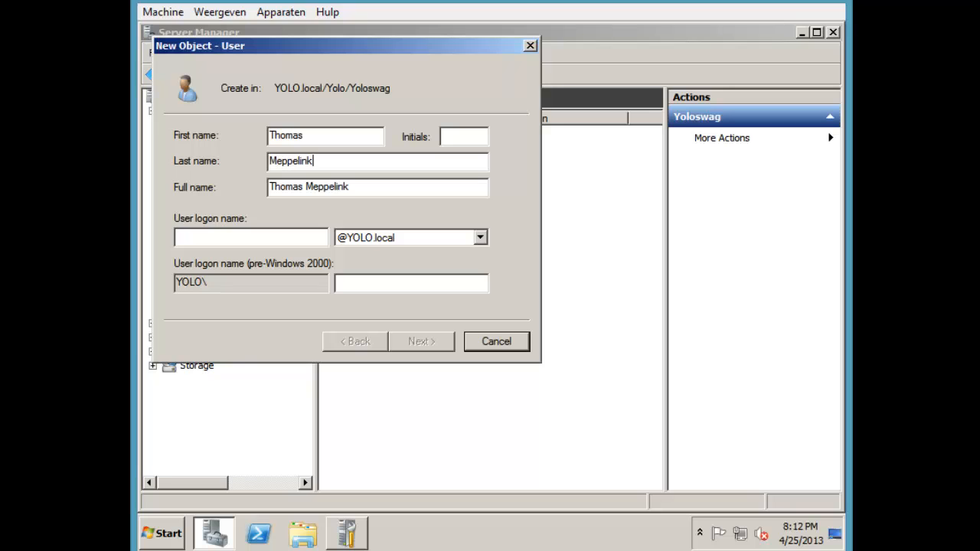
Enter the new user's first name, last name and logon name
key(Tab)
key(Tab)
text(T)
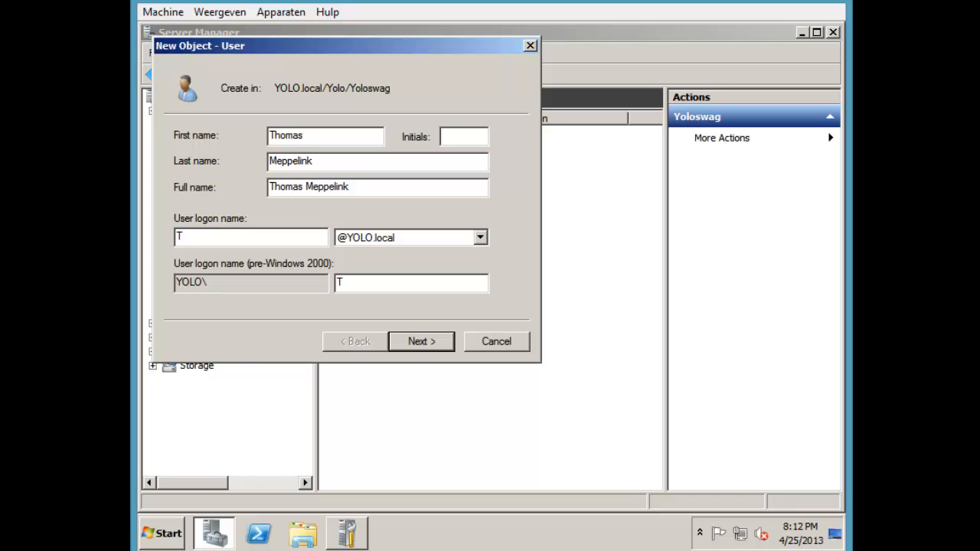
text(dinkelburg)
key(BackSpace)
key(BackSpace)
key(BackSpace)
key(BackSpace)
key(Return)
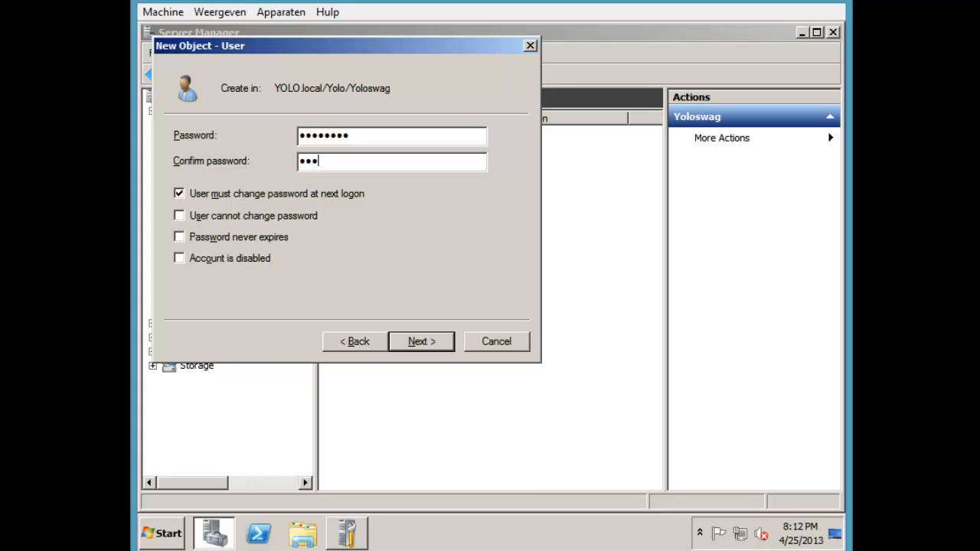
Set a never-expiring password, finish the user, and select it in the list
text(1)
key(Tab)
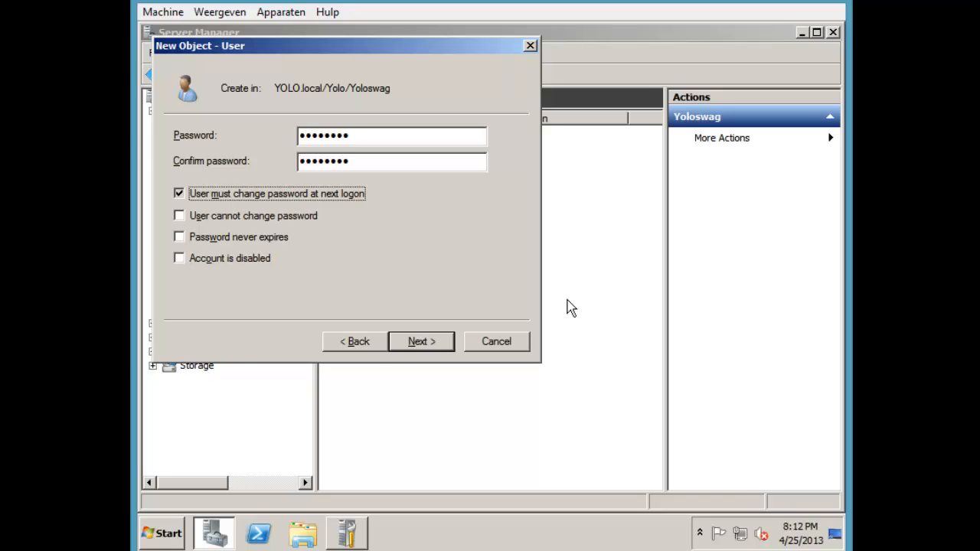
key(Tab)
key(Tab)
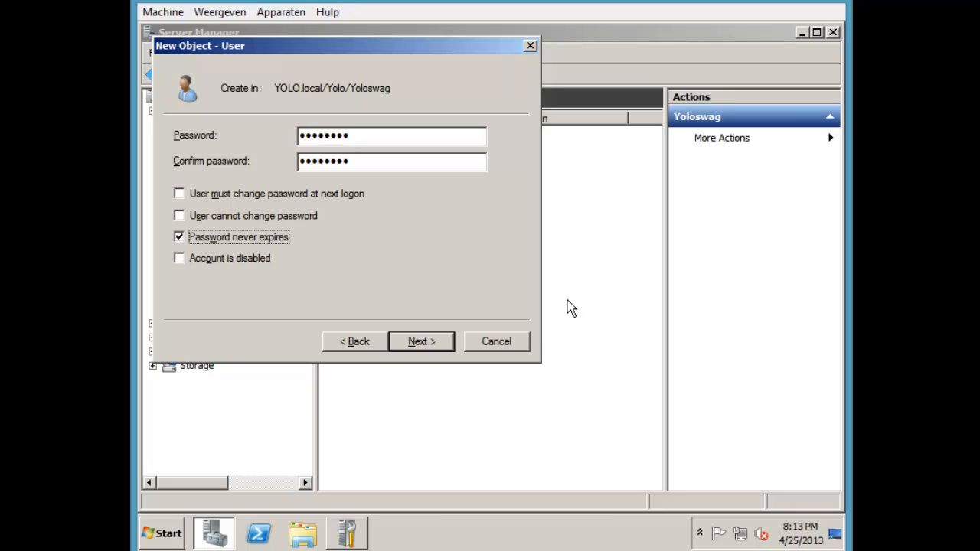
key(Return)
key(Return)
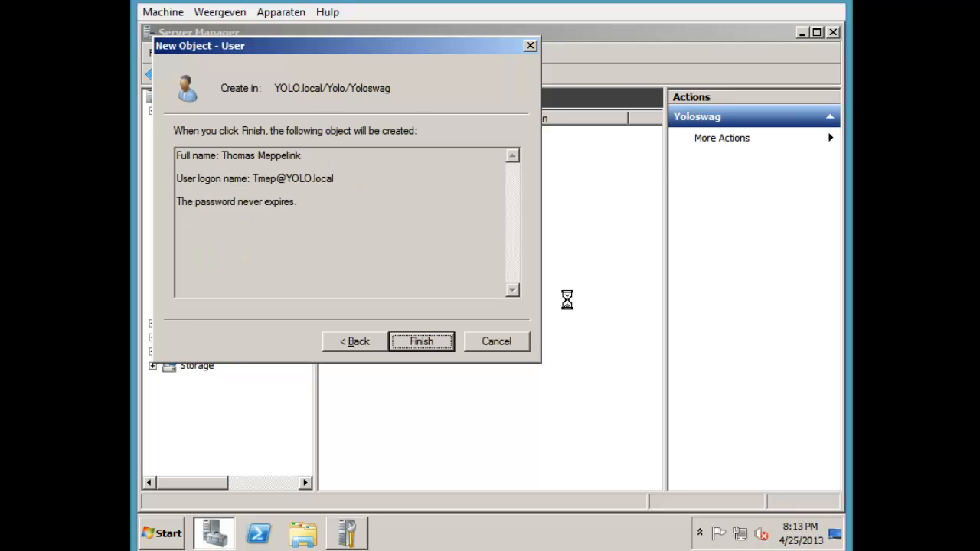
drag(451, 256, 372, 148)
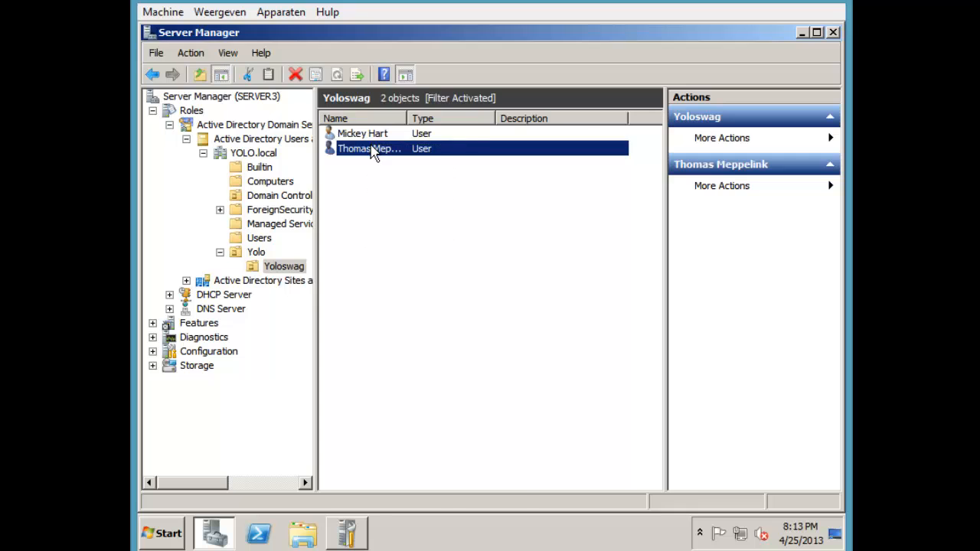
Open the new user's Member Of list and search for groups matching 'doma'
double_click(372, 148)
click(657, 100)
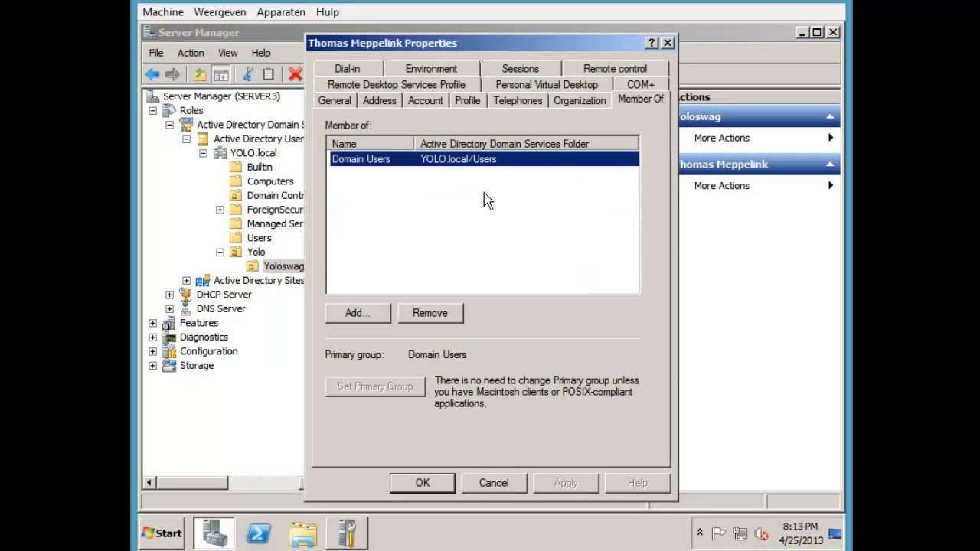
drag(465, 210, 374, 204)
click(369, 317)
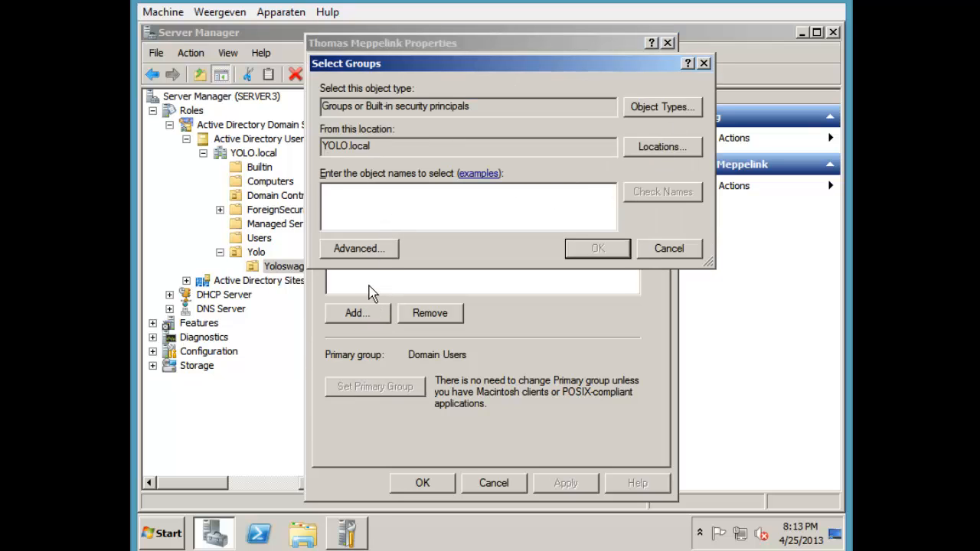
text(domain)
key(Return)
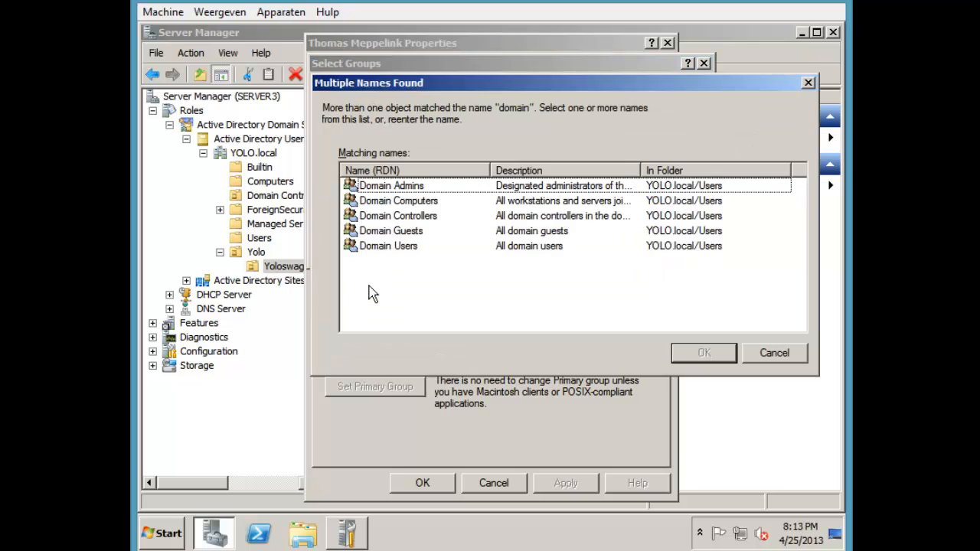
Look over the matching Domain groups, then cancel the search and close properties unchanged
drag(462, 296, 385, 268)
click(387, 245)
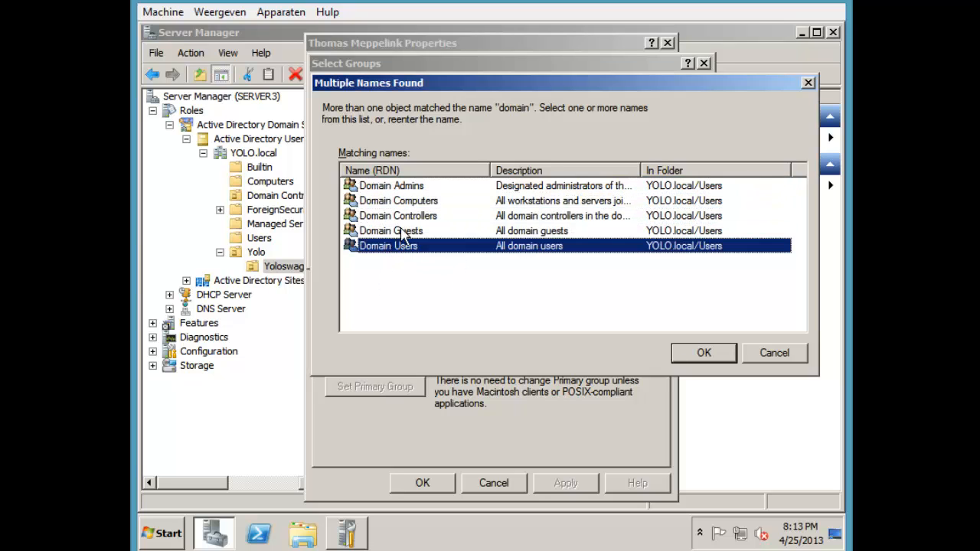
click(403, 187)
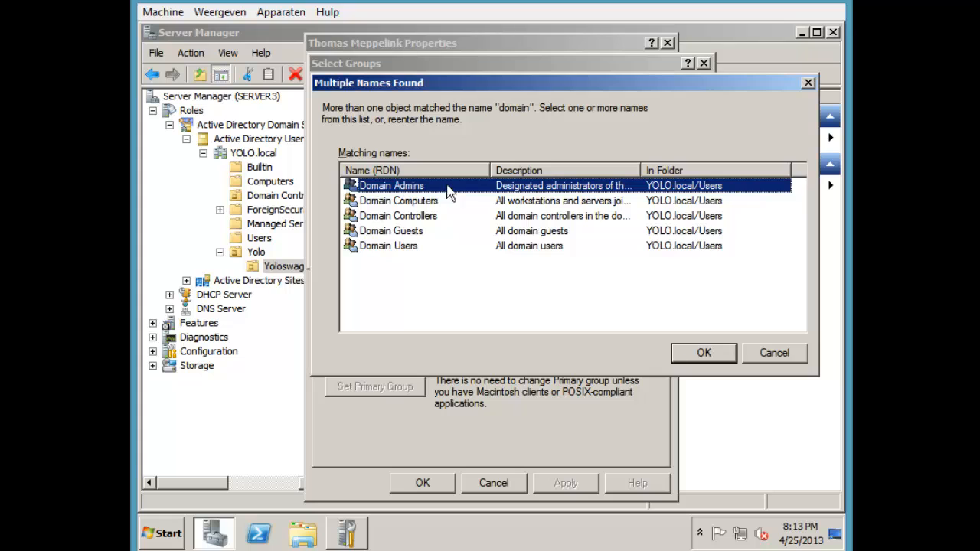
click(806, 84)
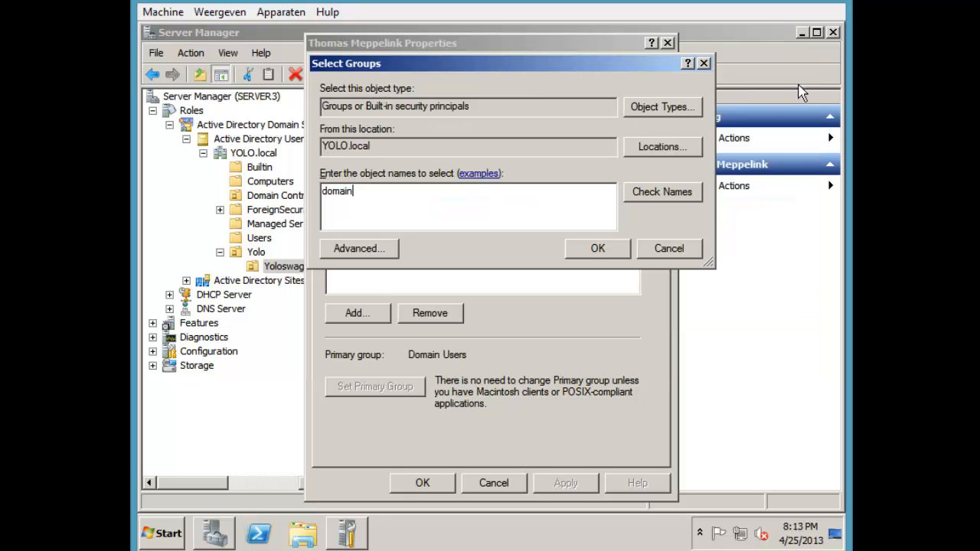
click(704, 63)
click(667, 43)
Create a new group named yolo.user in the Yoloswag OU
click(373, 331)
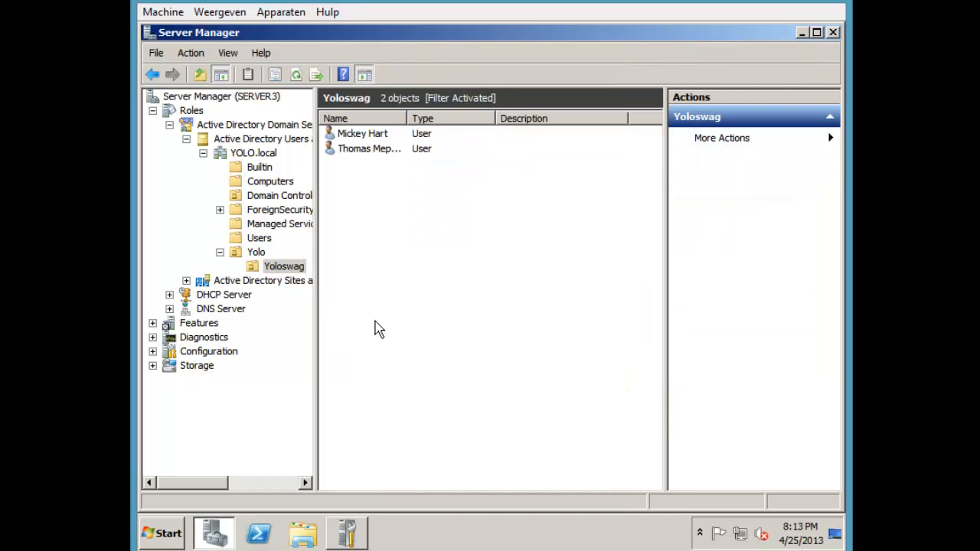
right_click(389, 295)
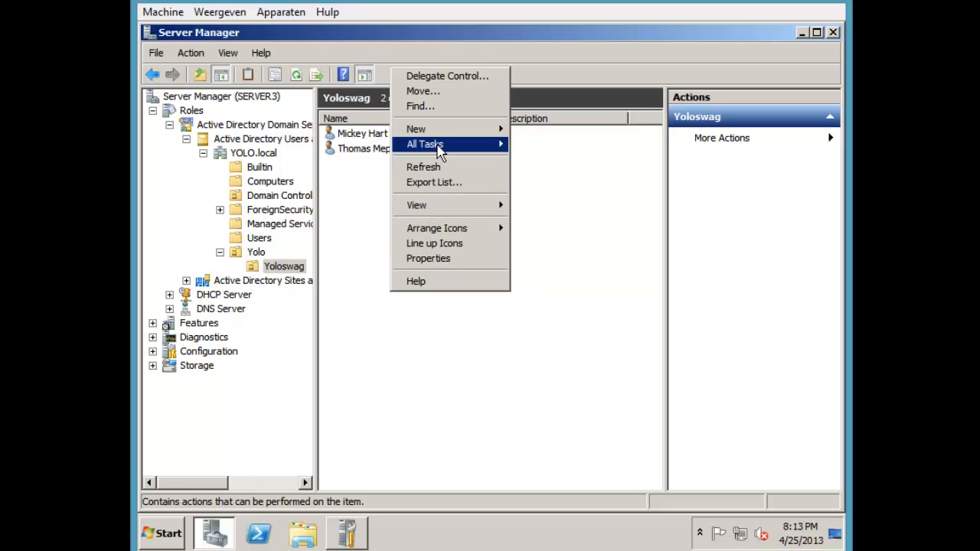
mouse_move(438, 132)
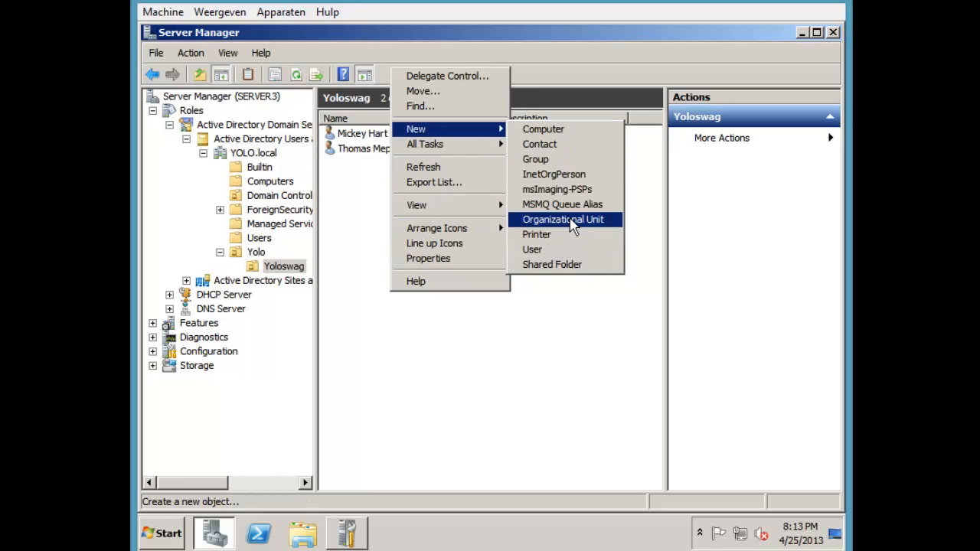
click(561, 166)
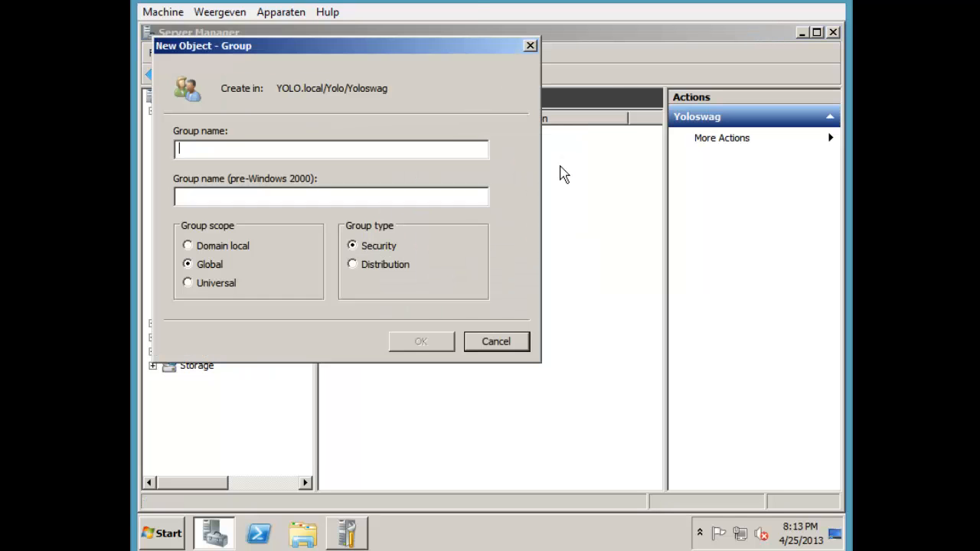
text(yolo.)
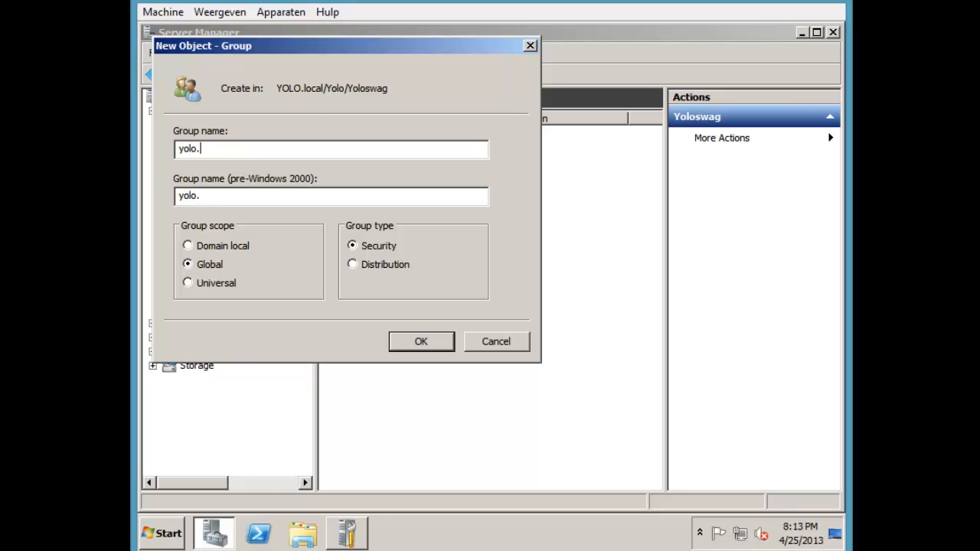
text(user)
key(Return)
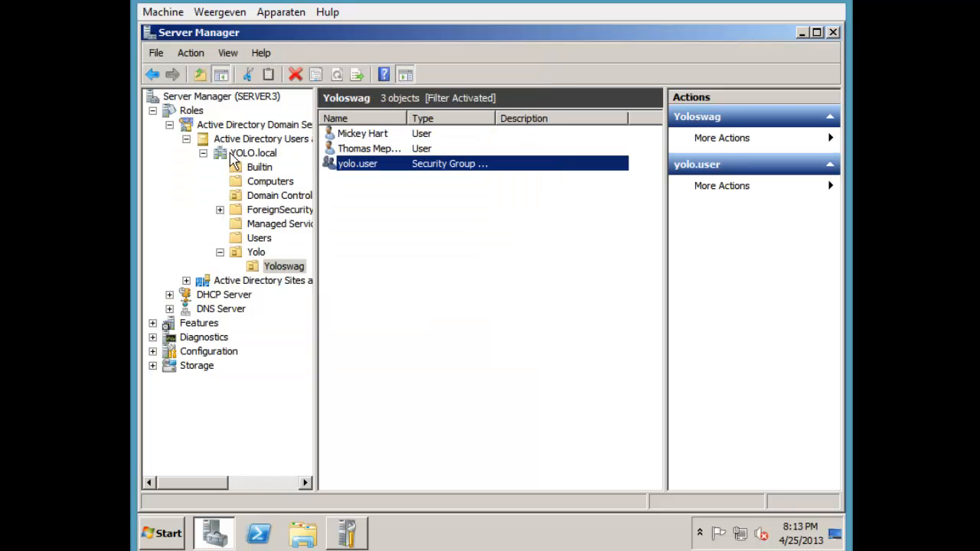
Inspect the yolo.user group's properties and close them without changes
click(352, 164)
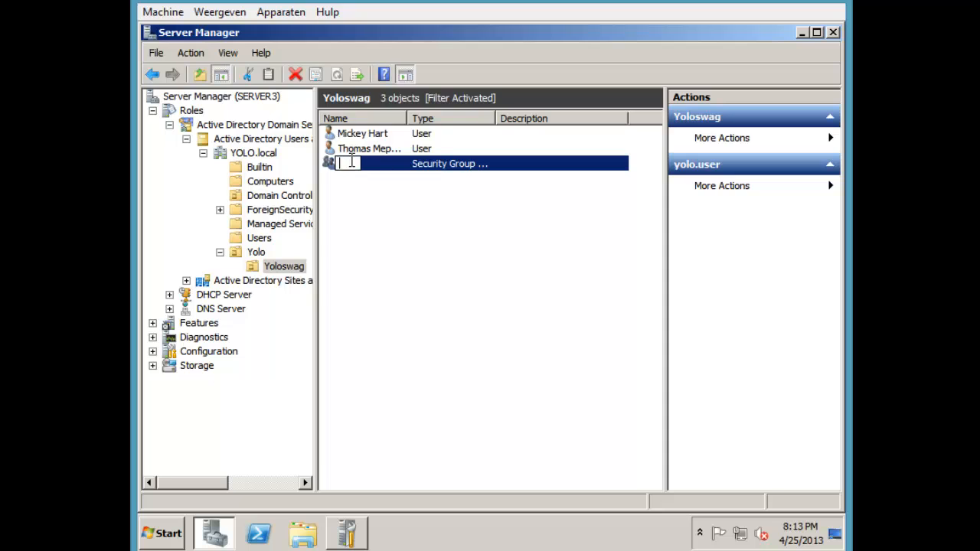
key(Escape)
right_click(352, 164)
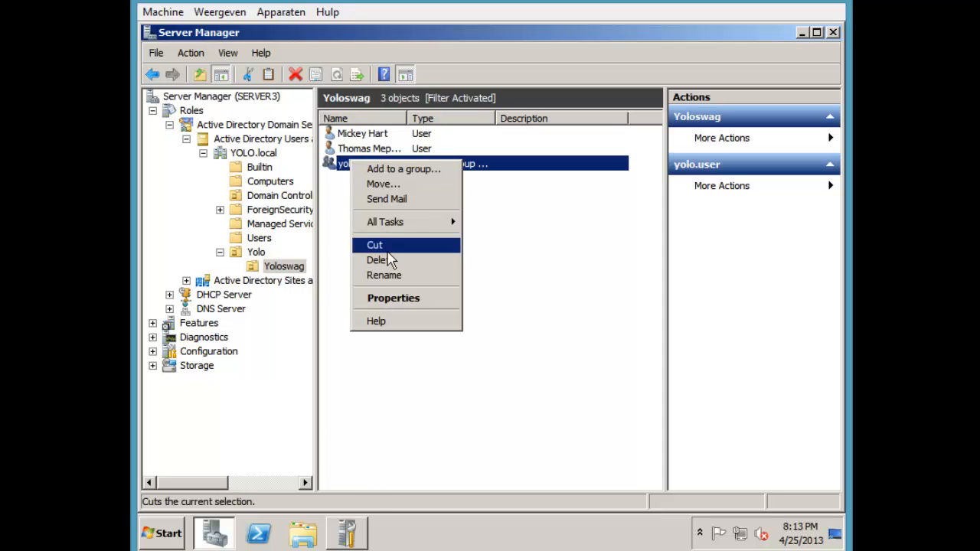
click(381, 295)
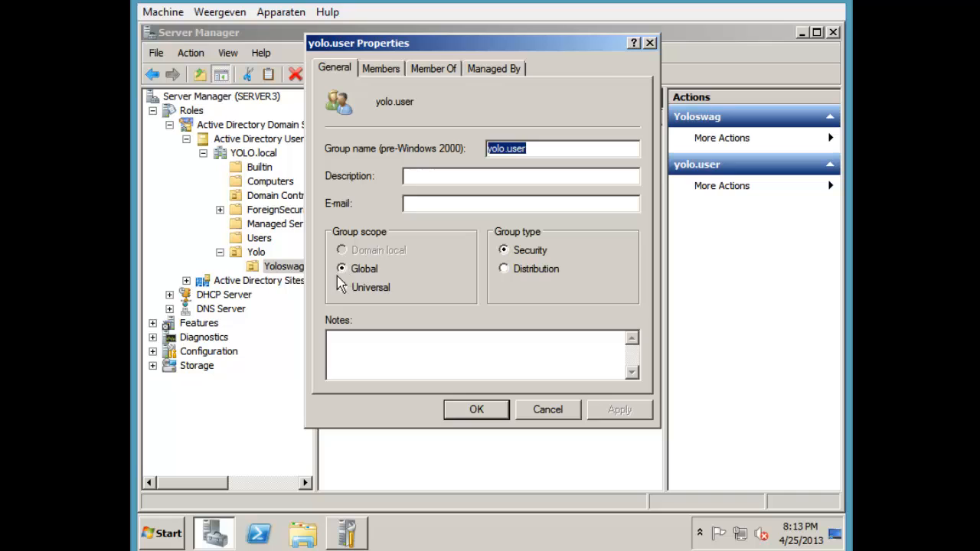
click(470, 411)
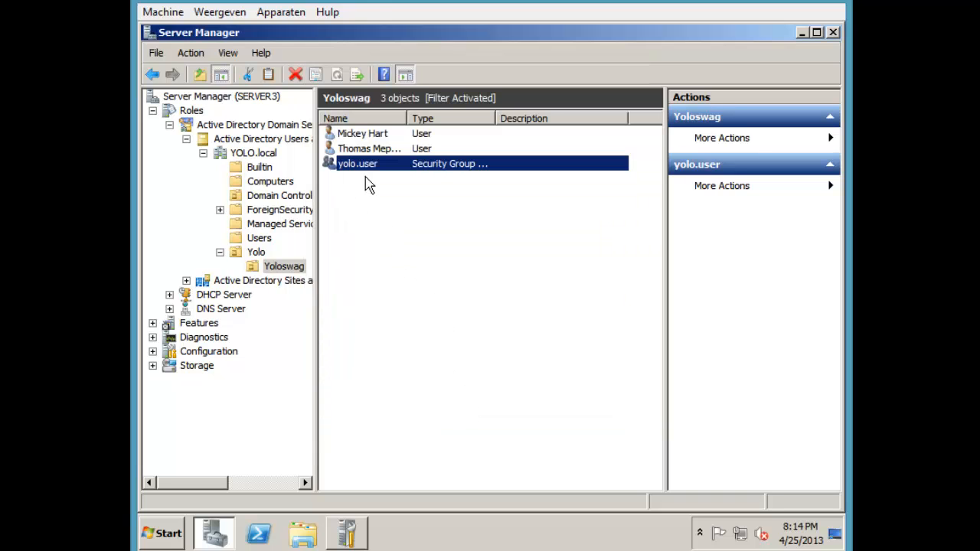
Keep the yolo.user group's name unchanged and glance at its properties
key(F2)
key(Escape)
double_click(414, 169)
key(Escape)
Add the second Yoloswag user to the yolo.user group and save the user's properties
double_click(376, 149)
click(647, 102)
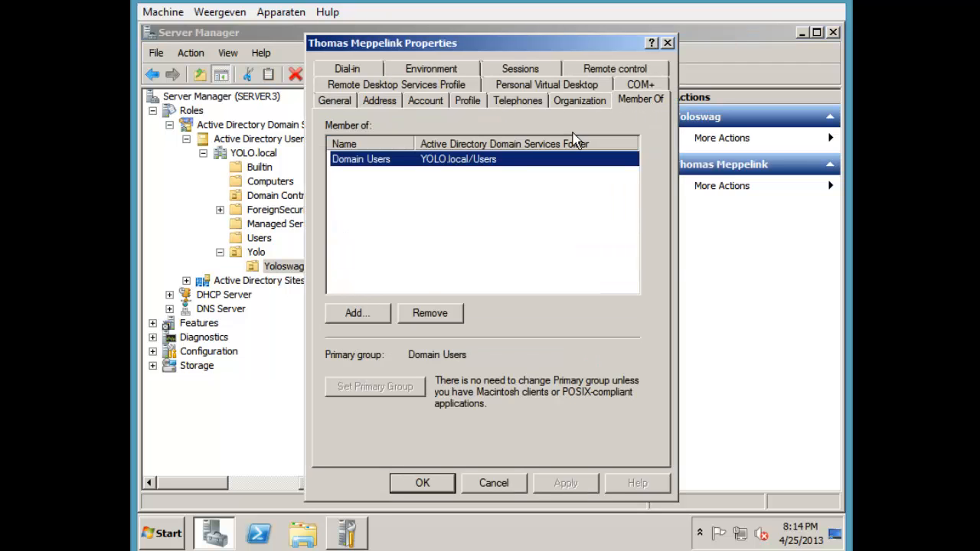
click(387, 310)
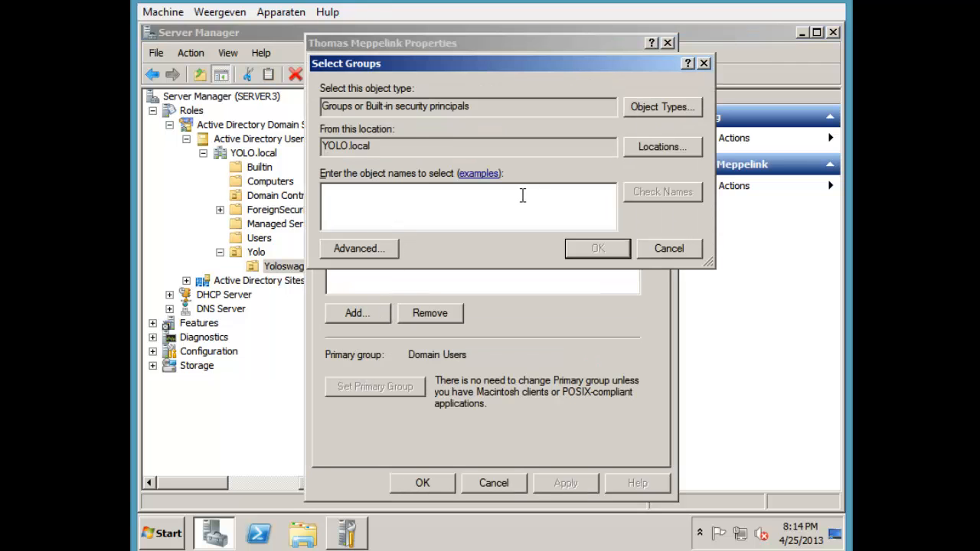
text(yolo)
key(Return)
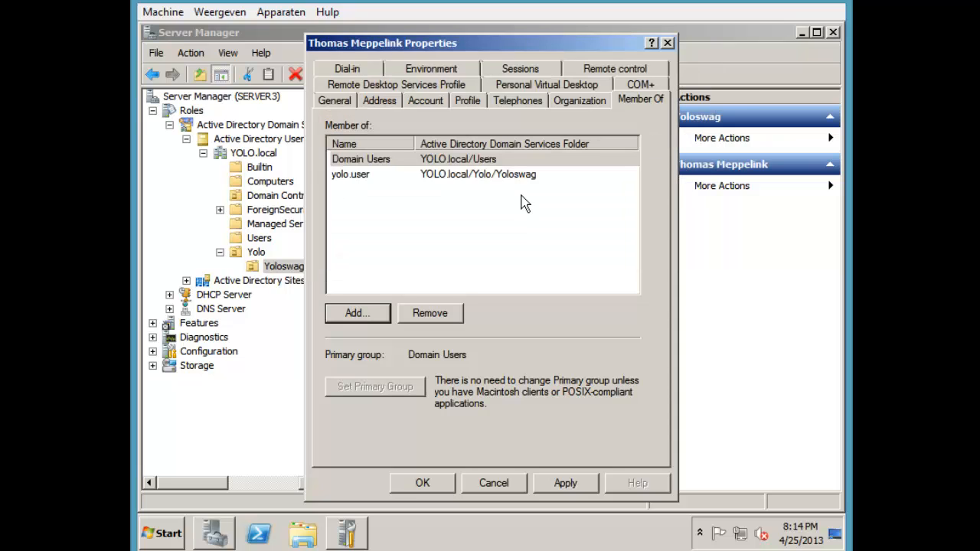
click(369, 180)
drag(380, 207, 354, 178)
click(562, 484)
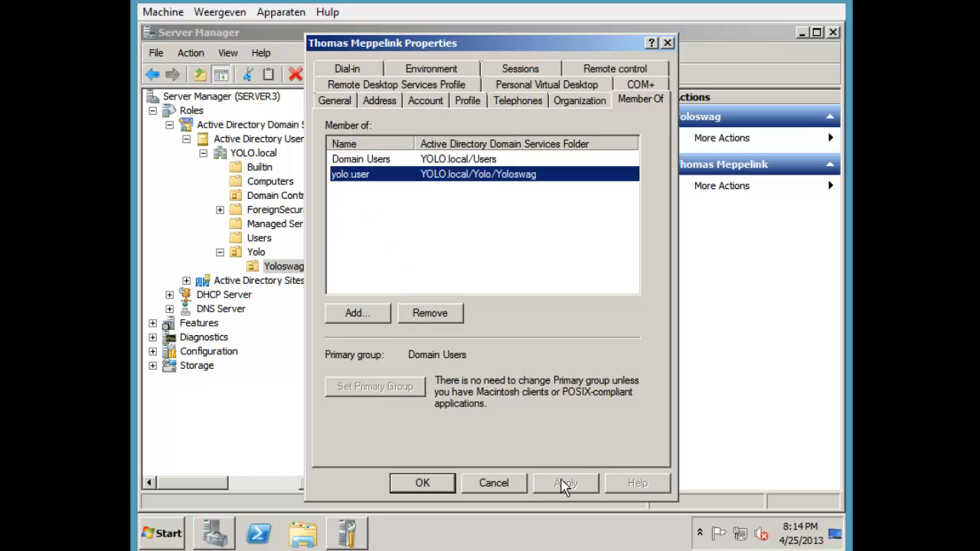
click(449, 485)
Confirm yolo.user appears in the second user's group memberships
drag(472, 360, 380, 135)
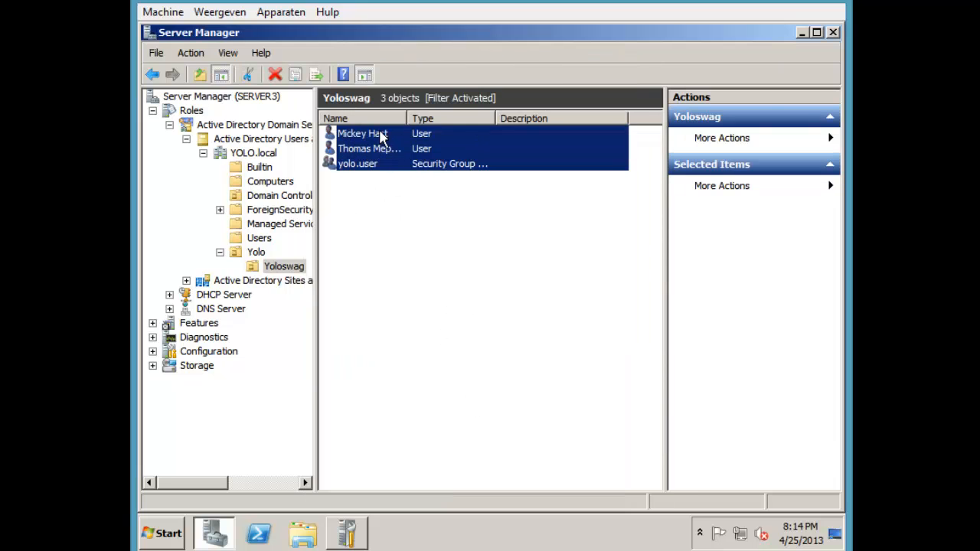
click(383, 141)
double_click(383, 148)
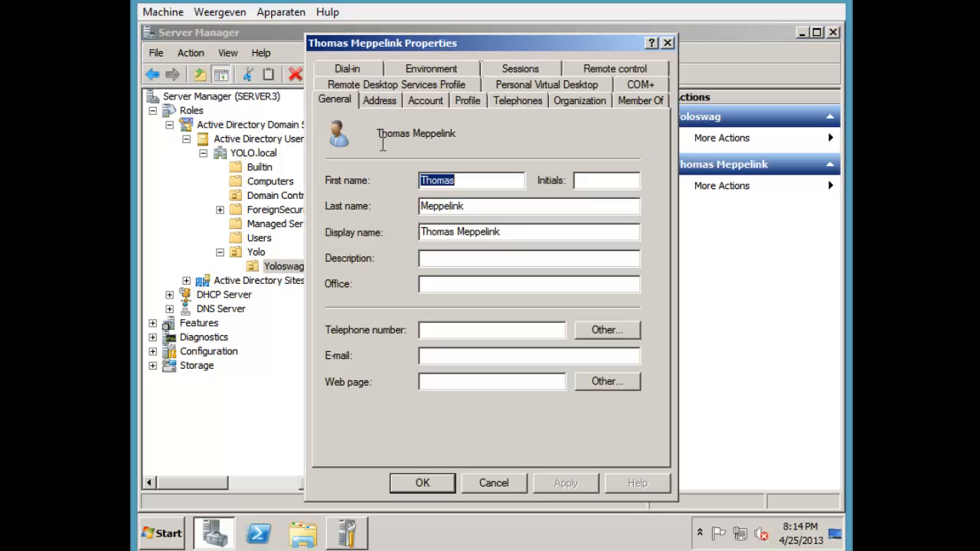
click(638, 101)
click(382, 176)
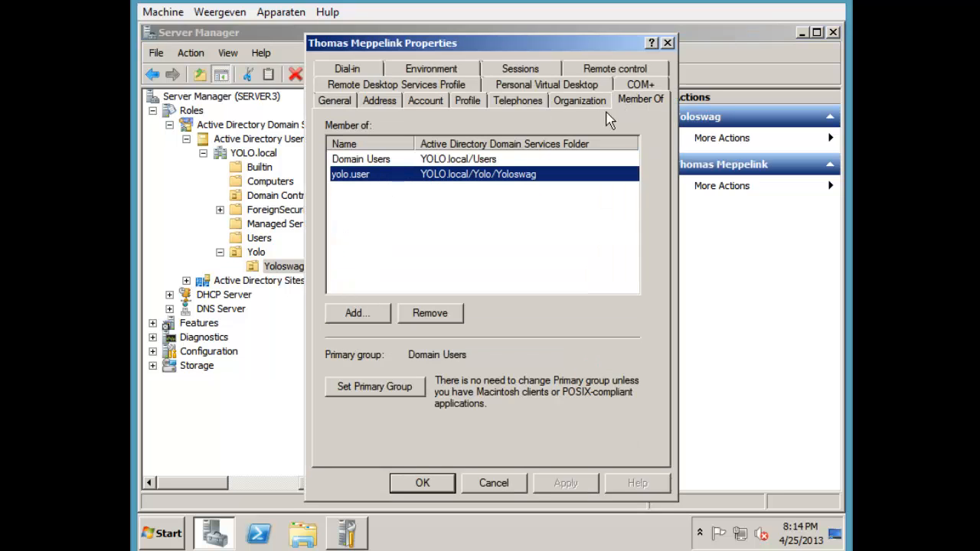
click(668, 42)
Verify the yolo.user group lists the second Yoloswag user as its only member
click(374, 167)
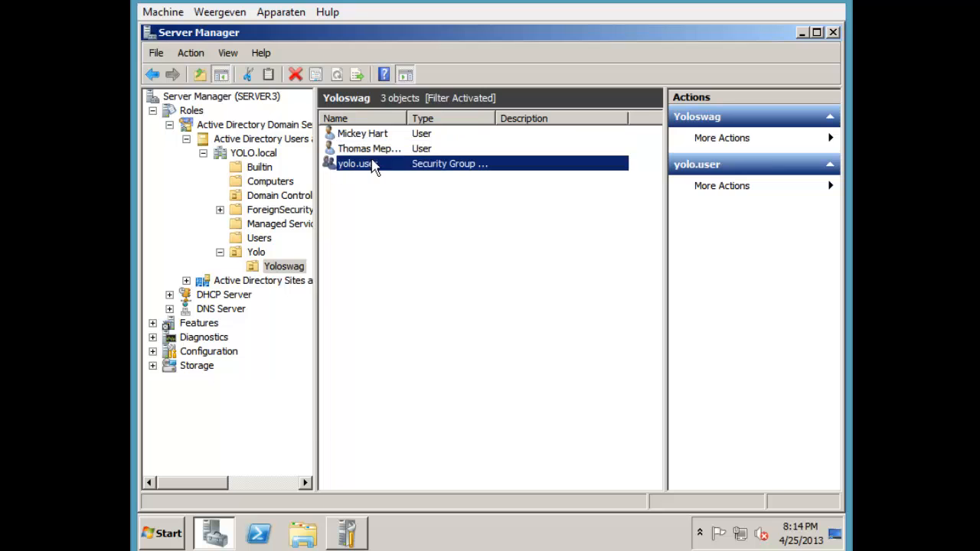
double_click(374, 167)
click(446, 69)
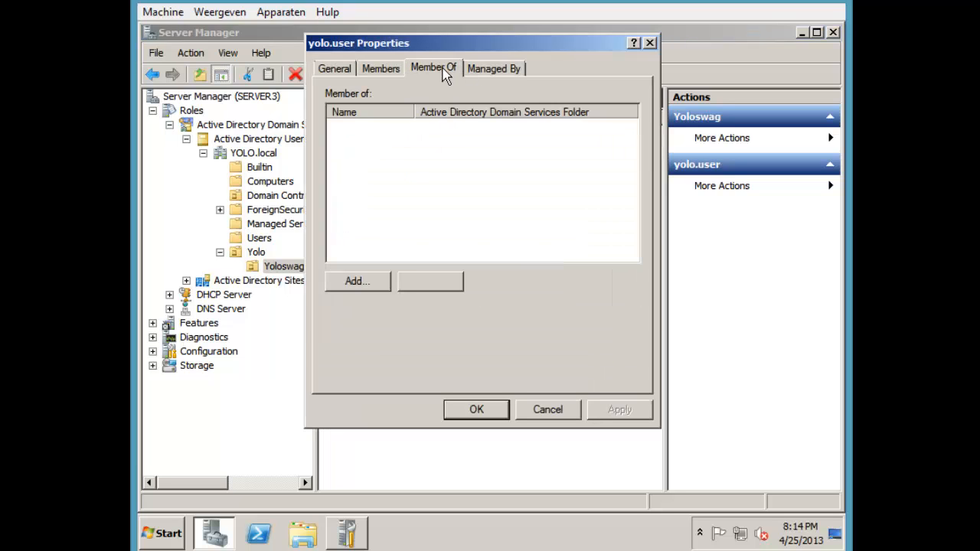
click(378, 281)
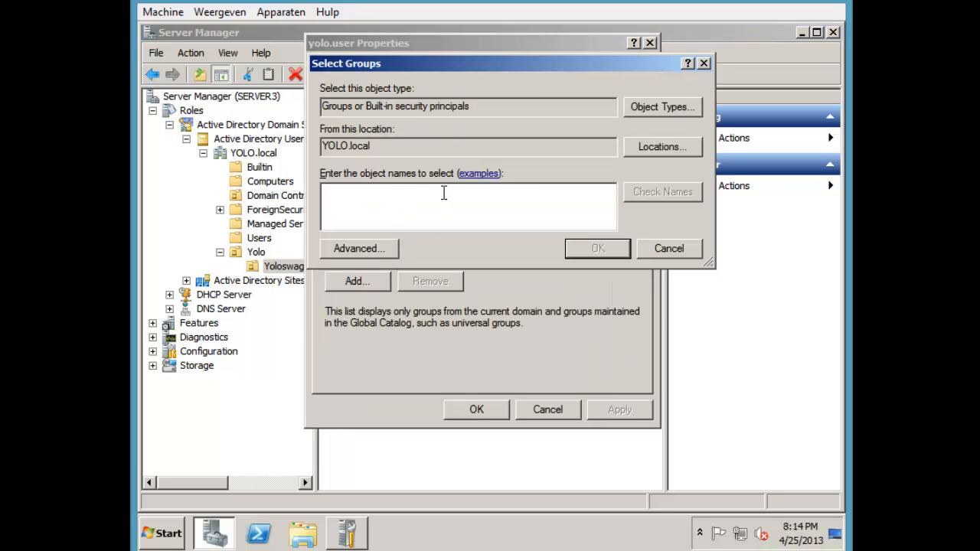
click(704, 64)
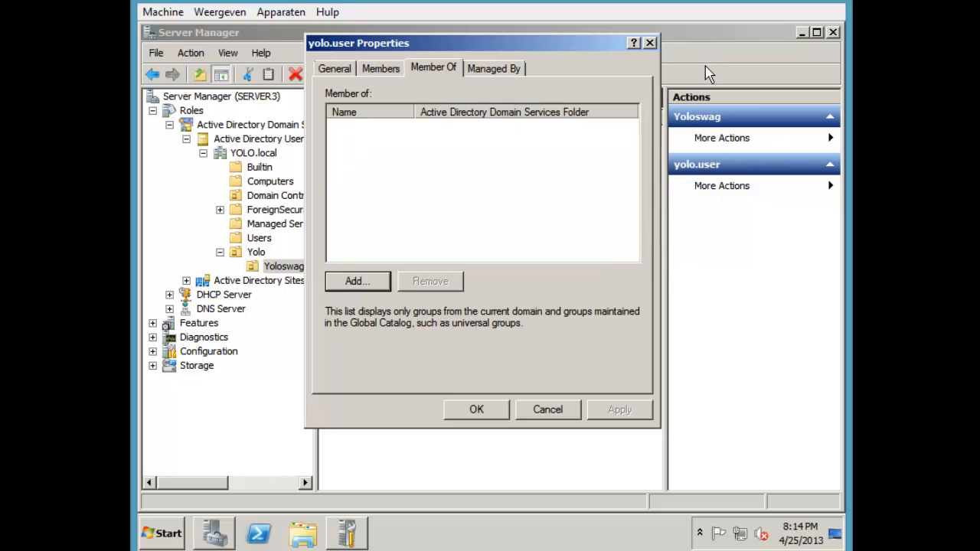
click(397, 69)
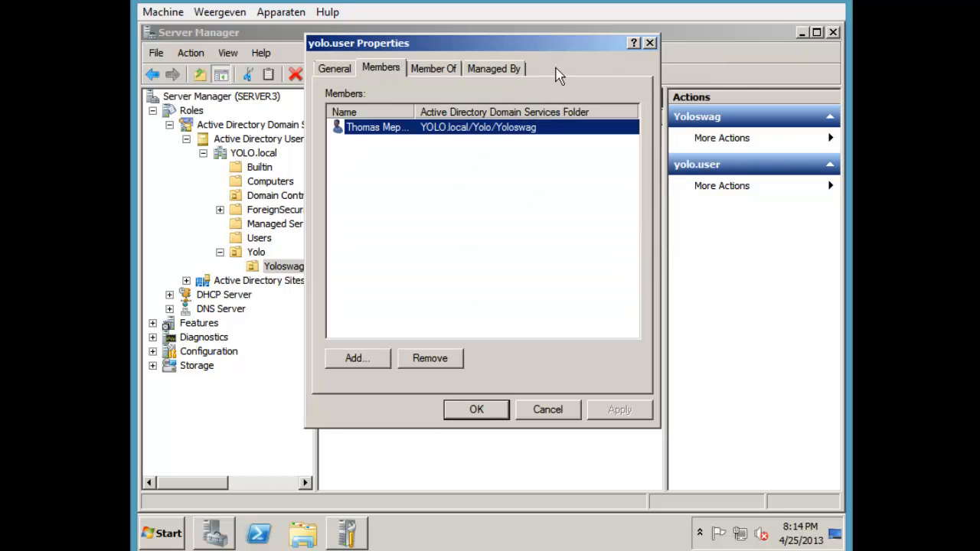
click(649, 43)
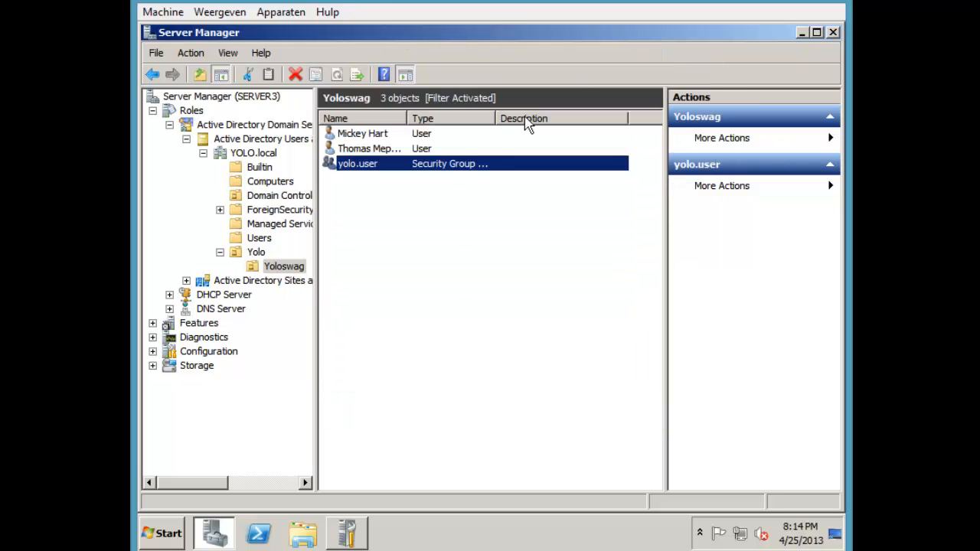
right_click(386, 164)
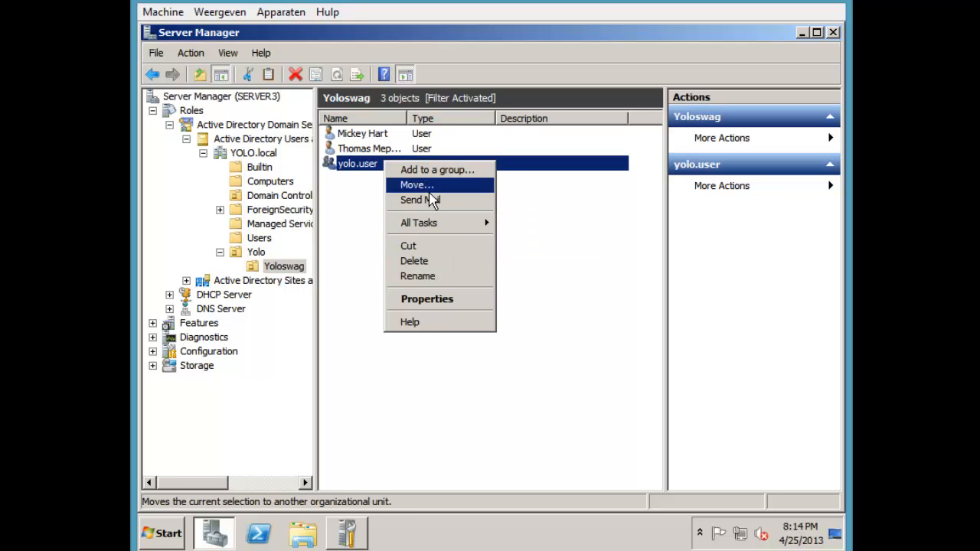
click(377, 272)
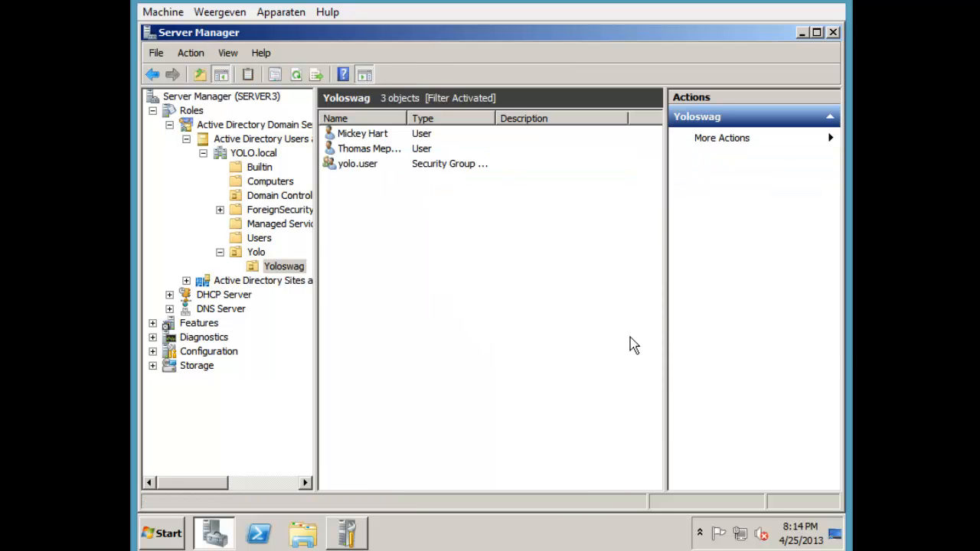